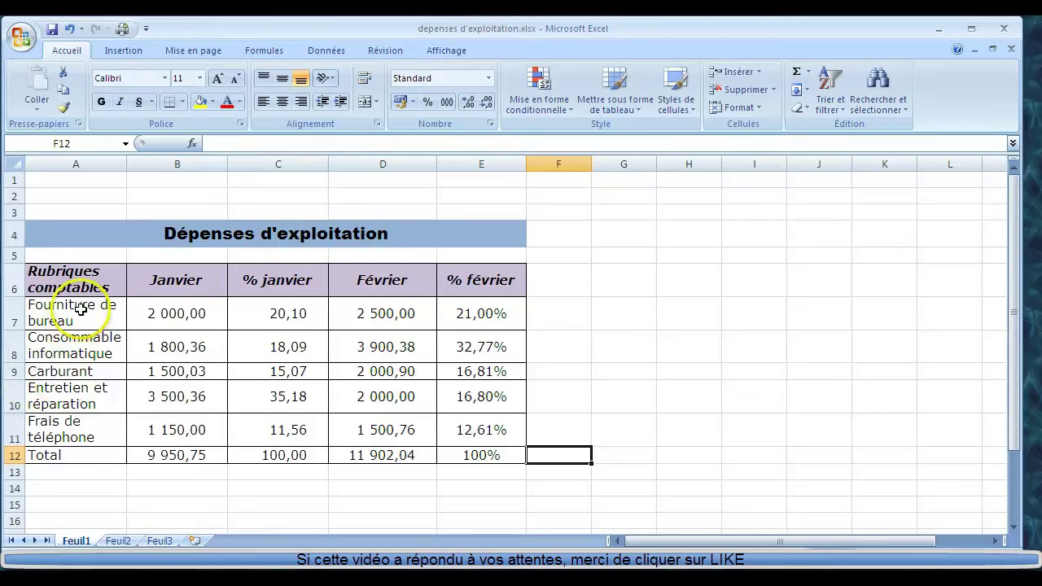
Insert a 2D pie chart from the January category names and amounts in A7:B11, placing it beside the table
drag(81, 307, 173, 414)
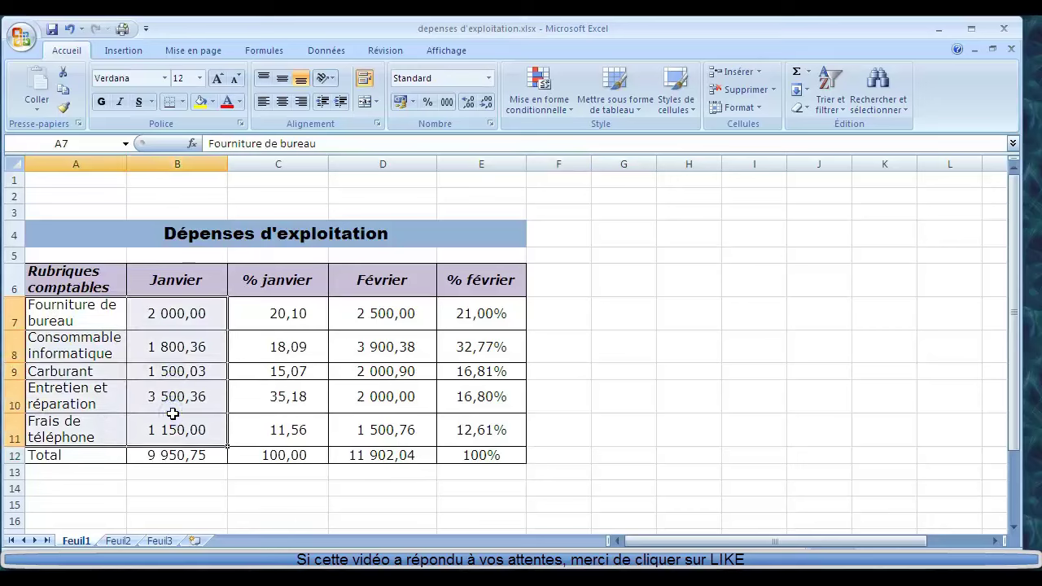
click(126, 52)
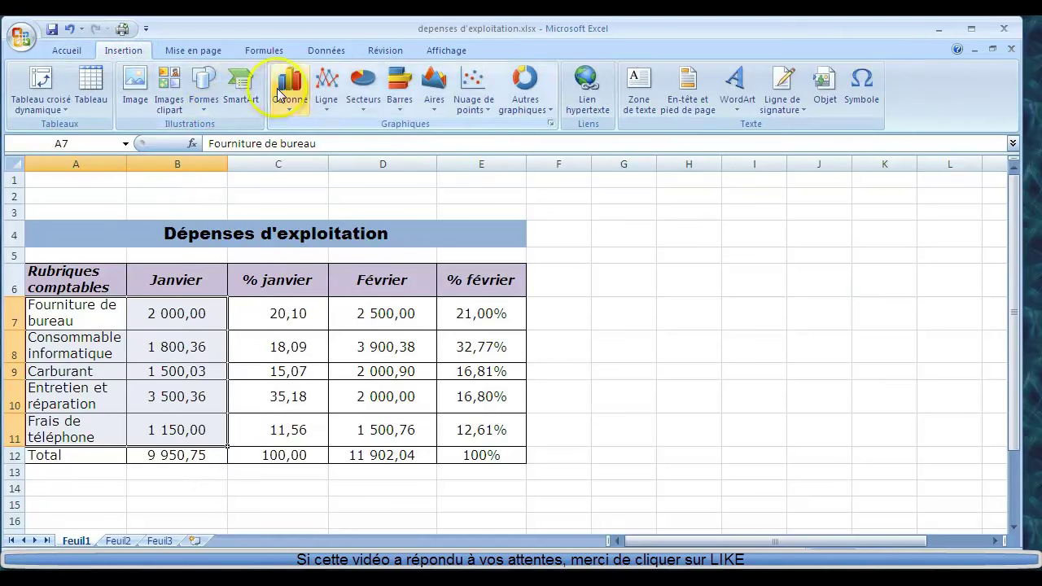
click(358, 94)
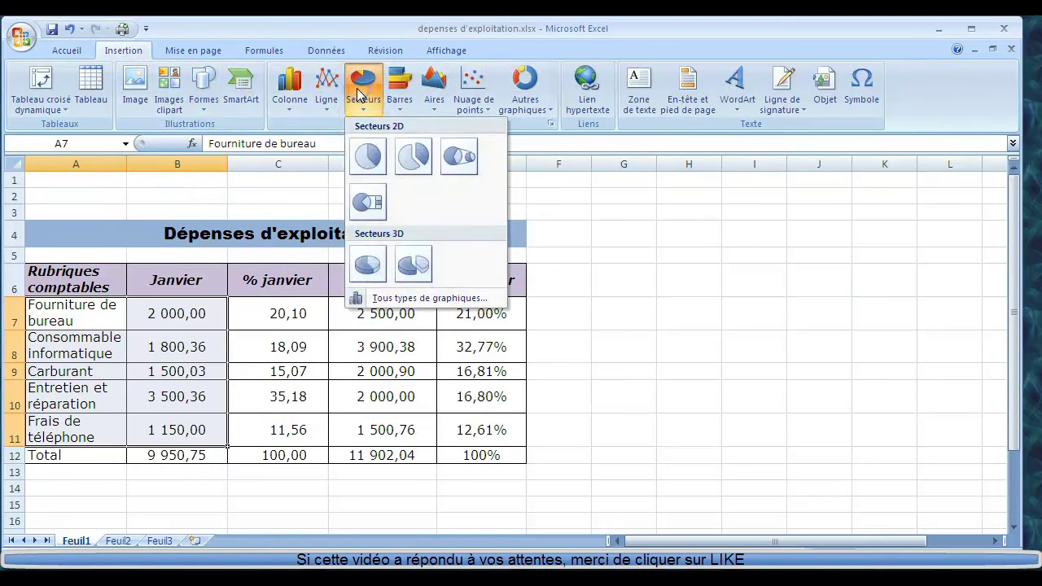
click(358, 153)
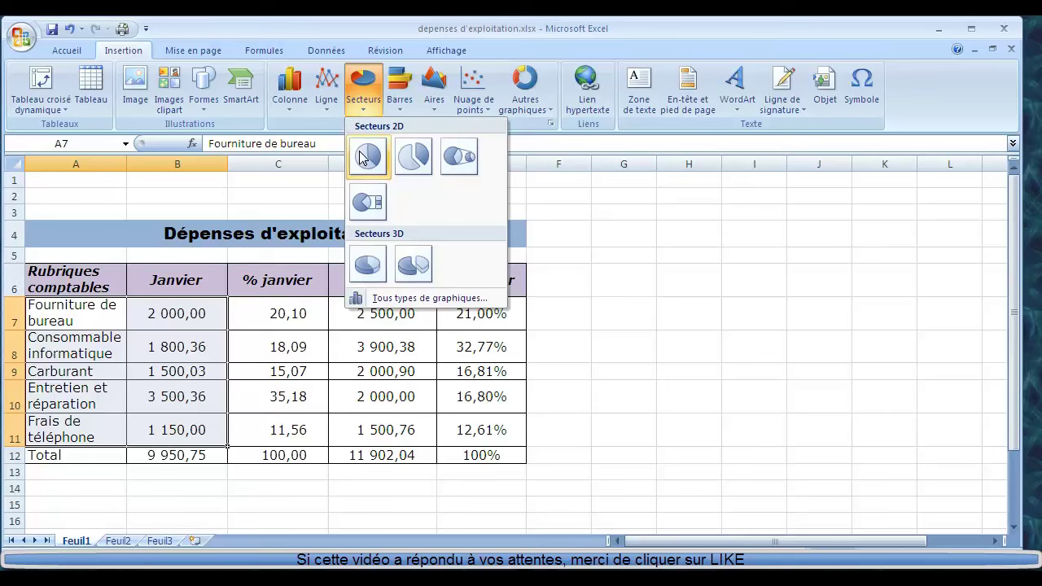
click(363, 157)
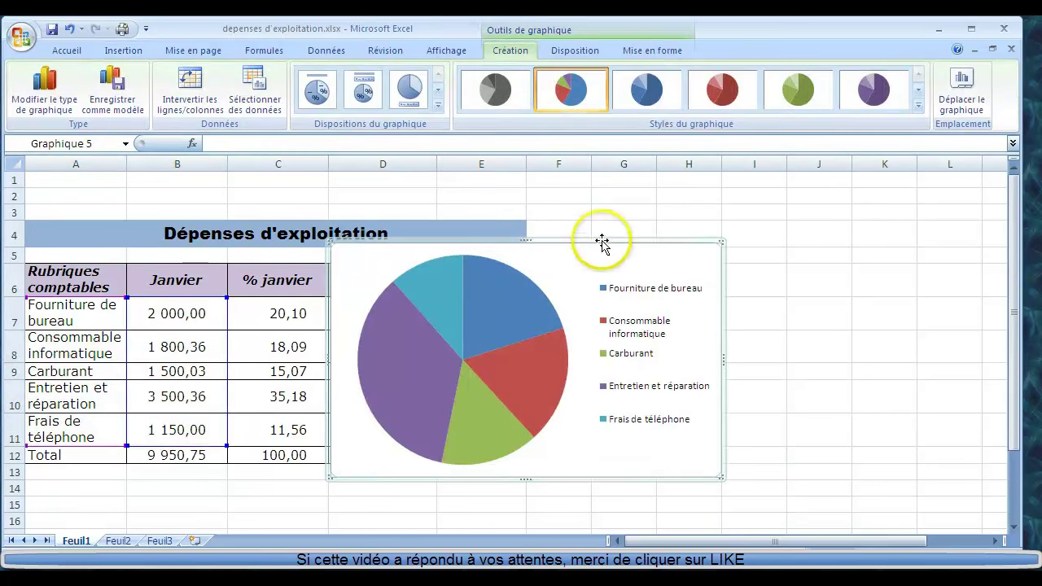
drag(683, 254, 906, 223)
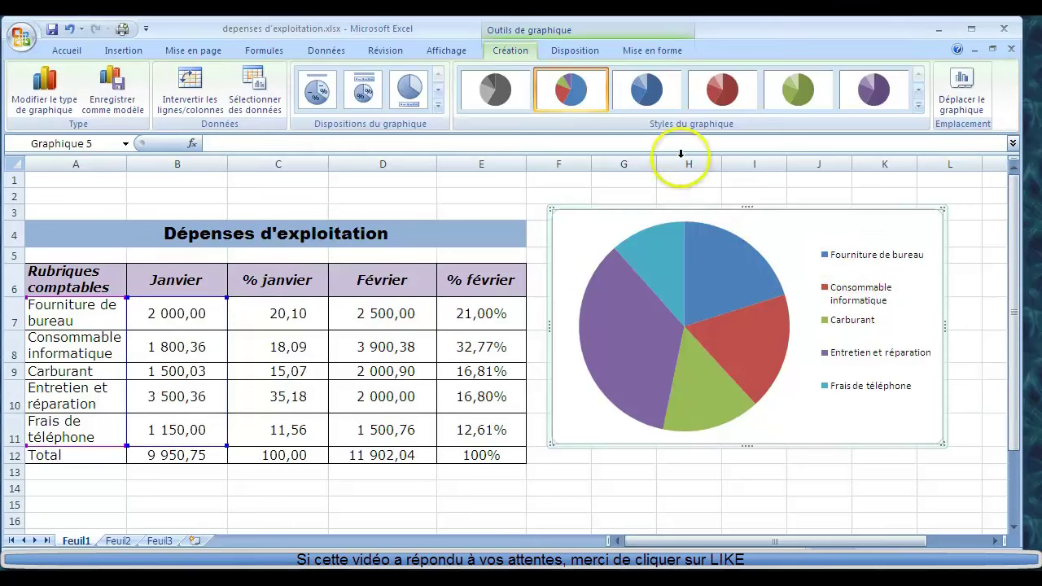
Add a title above the pie chart reading "Mois de janvier 2014"
click(585, 56)
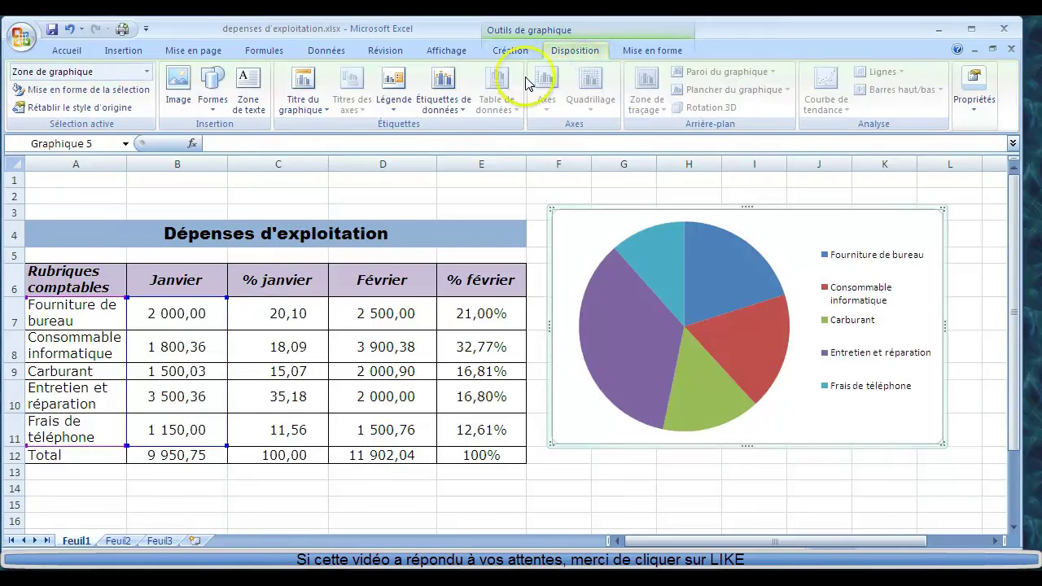
click(303, 88)
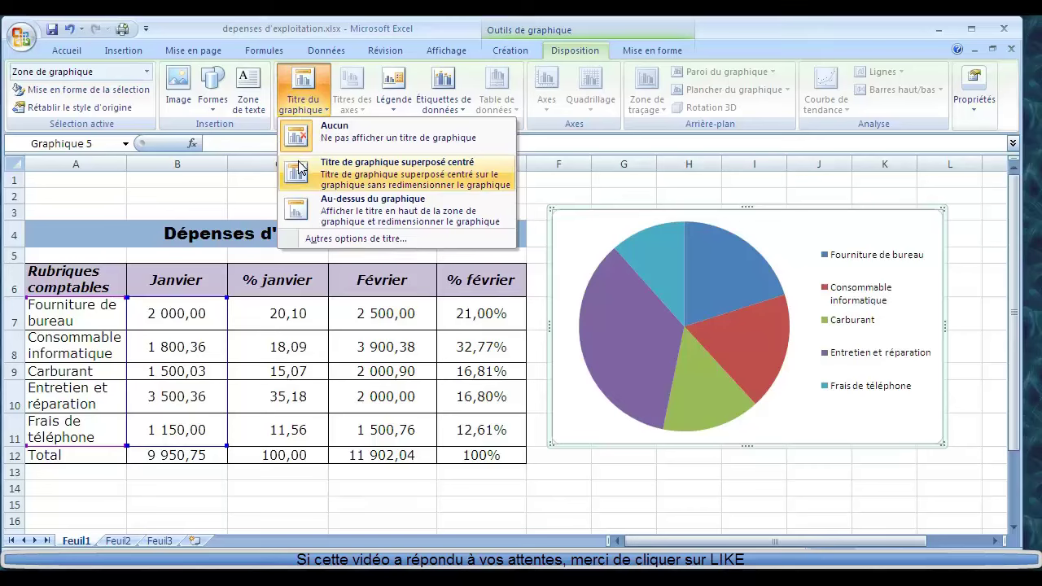
click(300, 207)
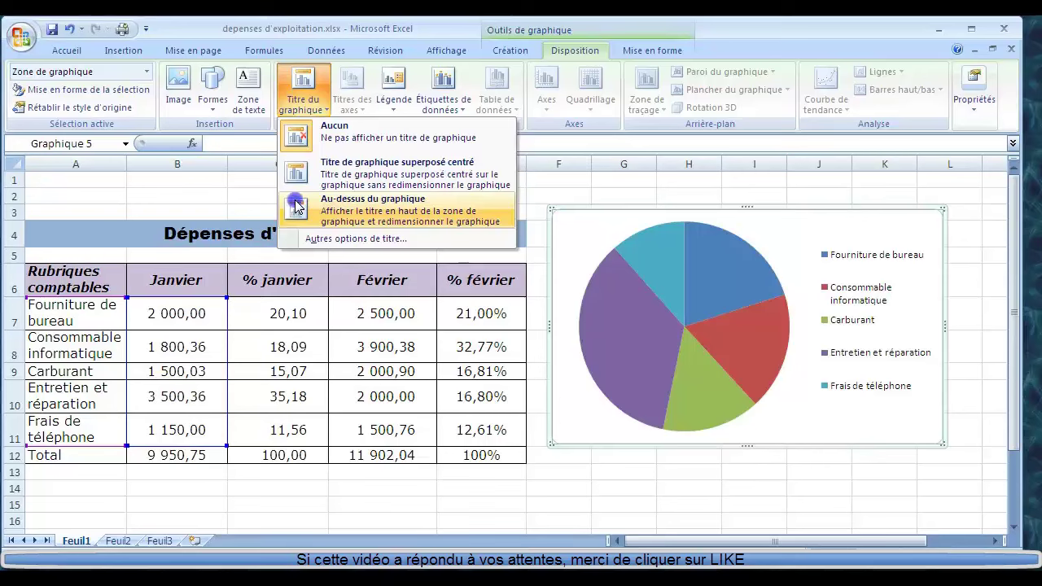
click(300, 207)
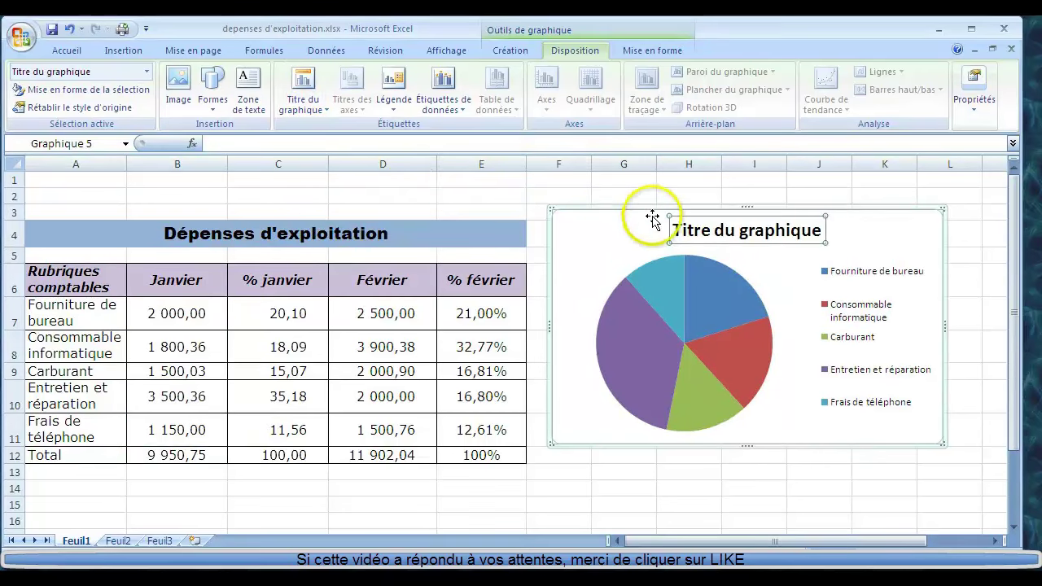
drag(673, 225, 782, 228)
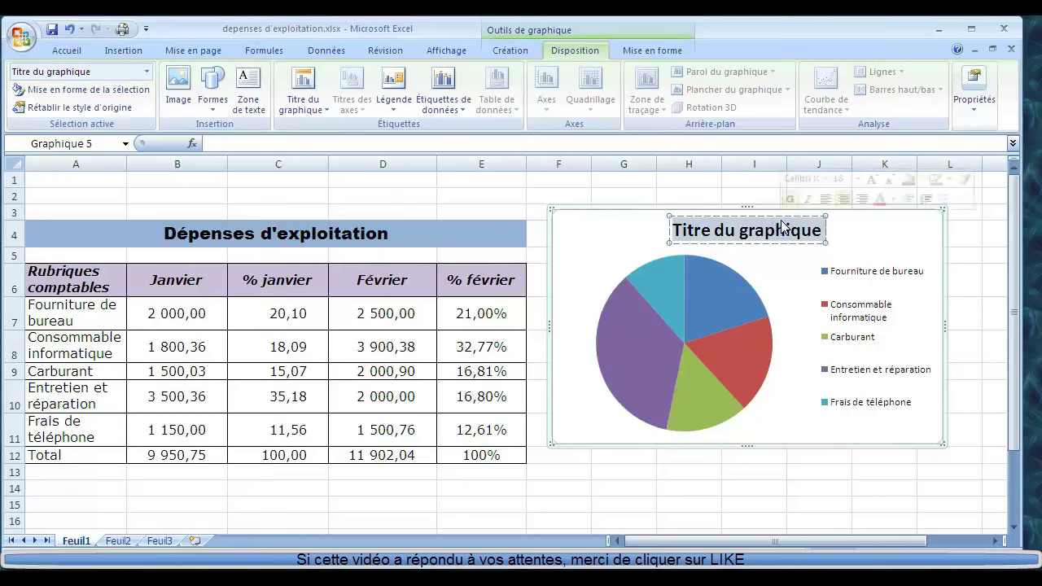
text(M)
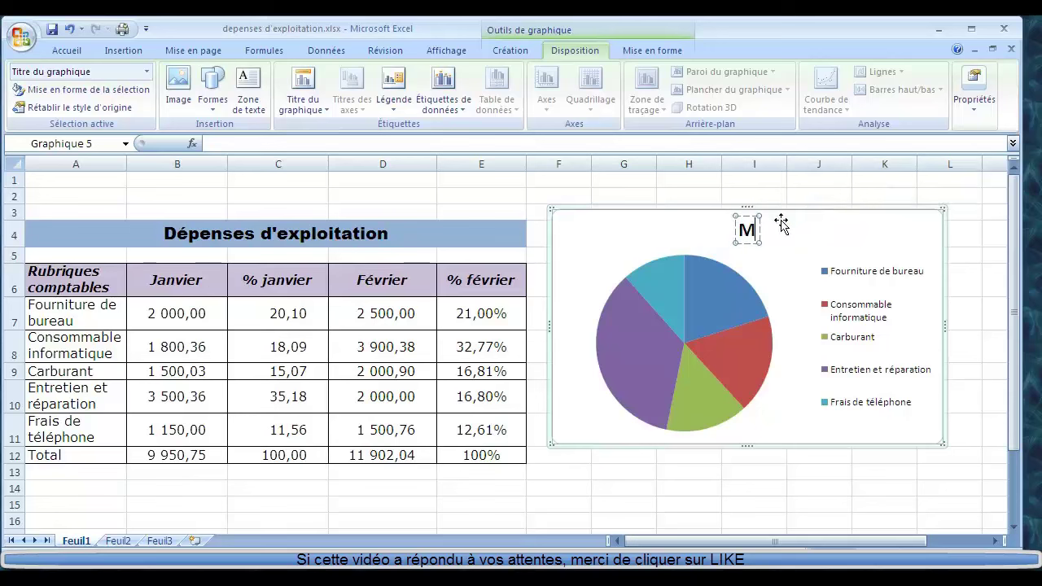
text(ois de janvier)
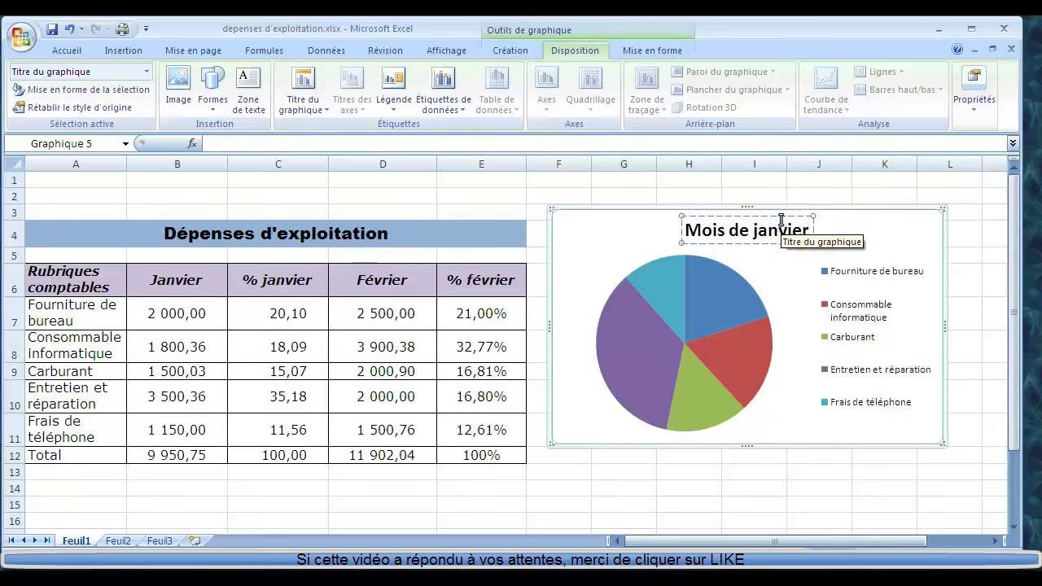
text( 2)
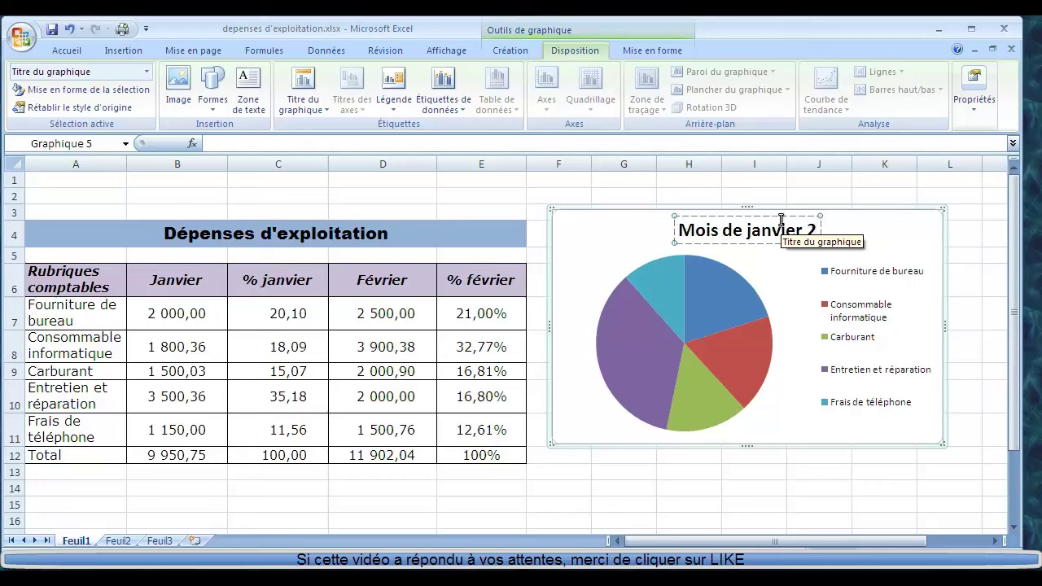
text(01)
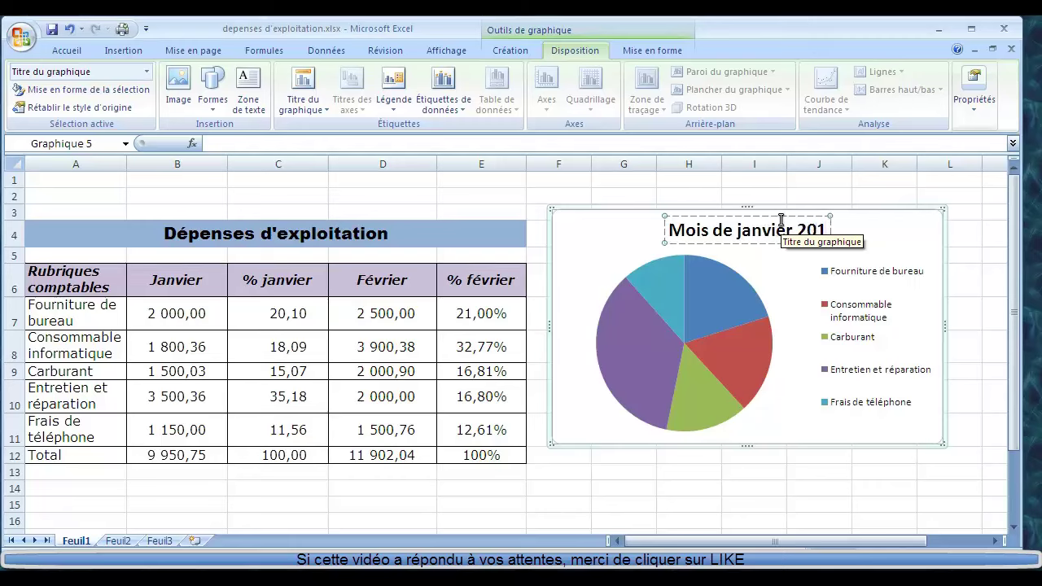
text(4)
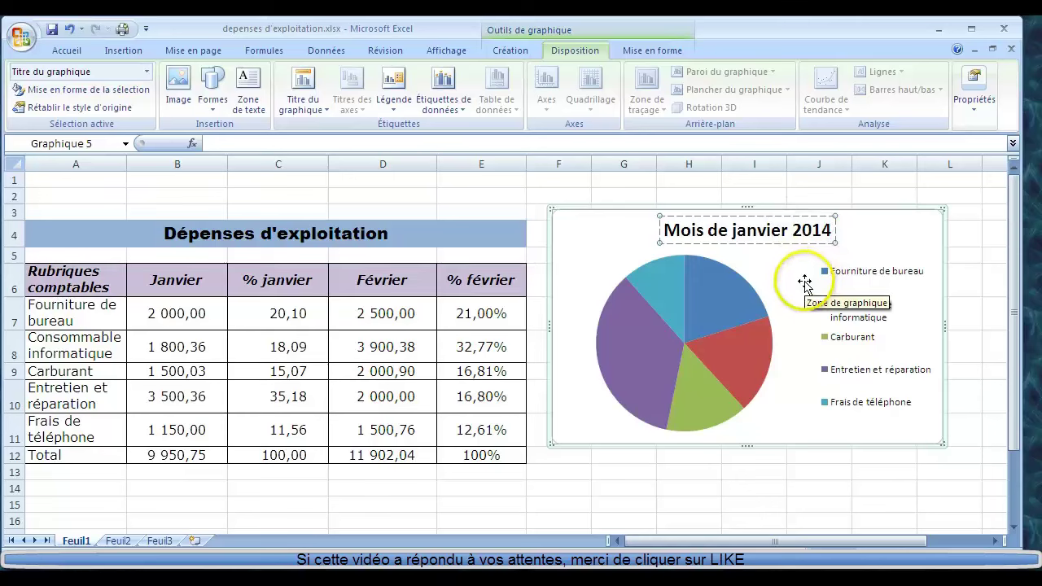
click(884, 236)
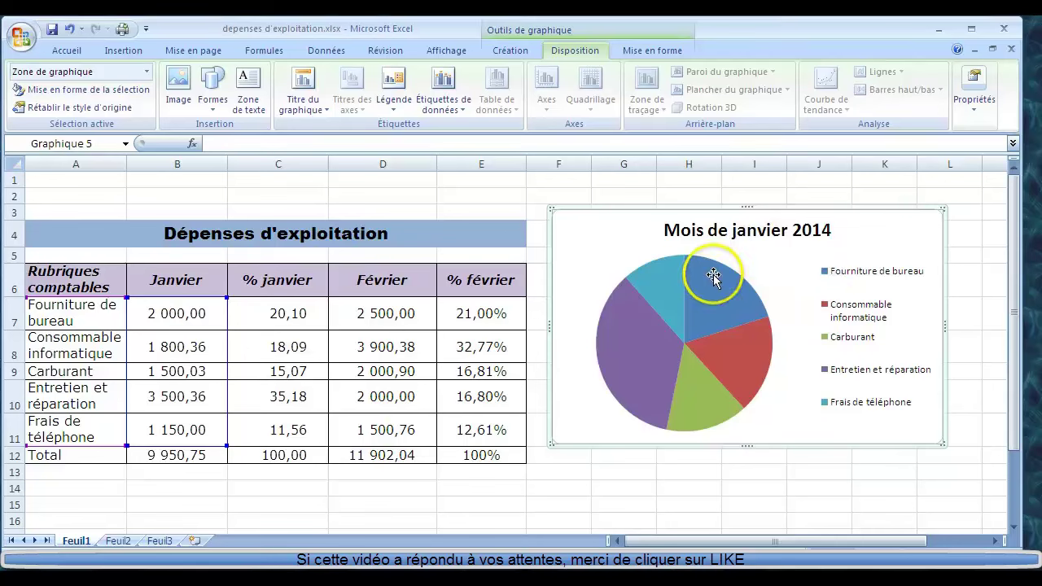
Add data labels at the inside edge of the pie slices, showing both the value and the percentage
click(459, 101)
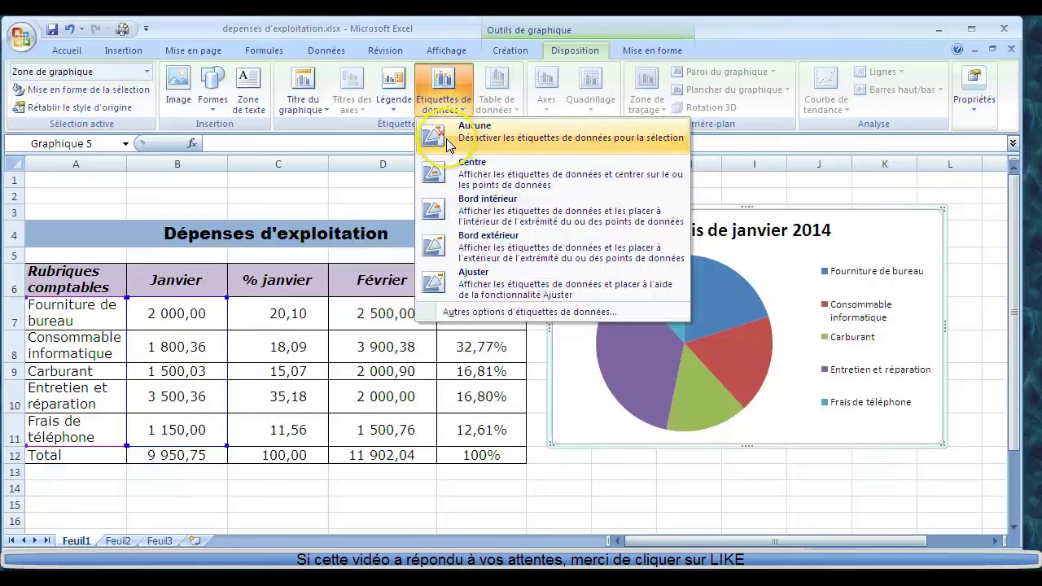
click(444, 220)
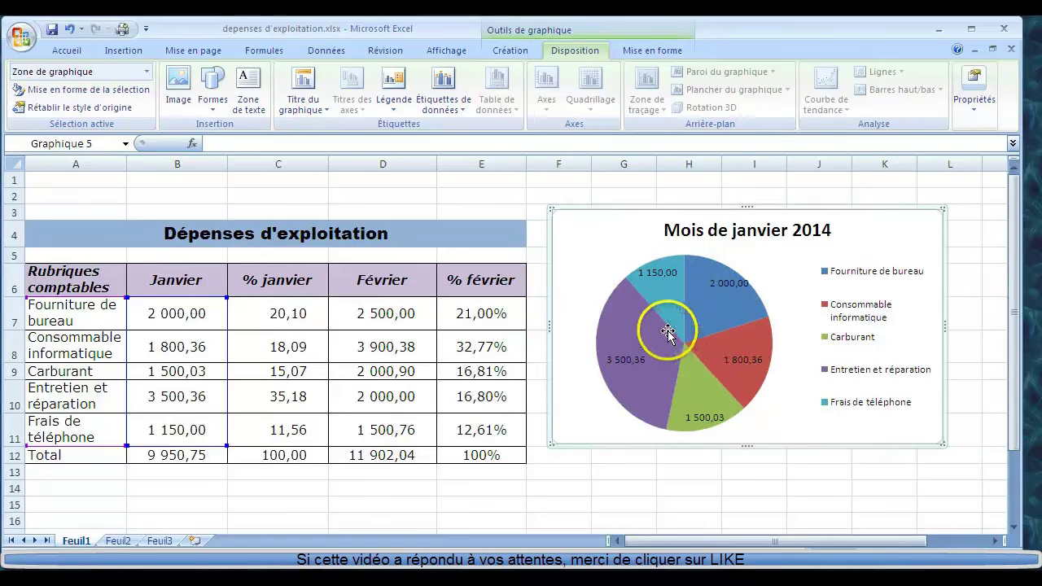
mouse_move(672, 316)
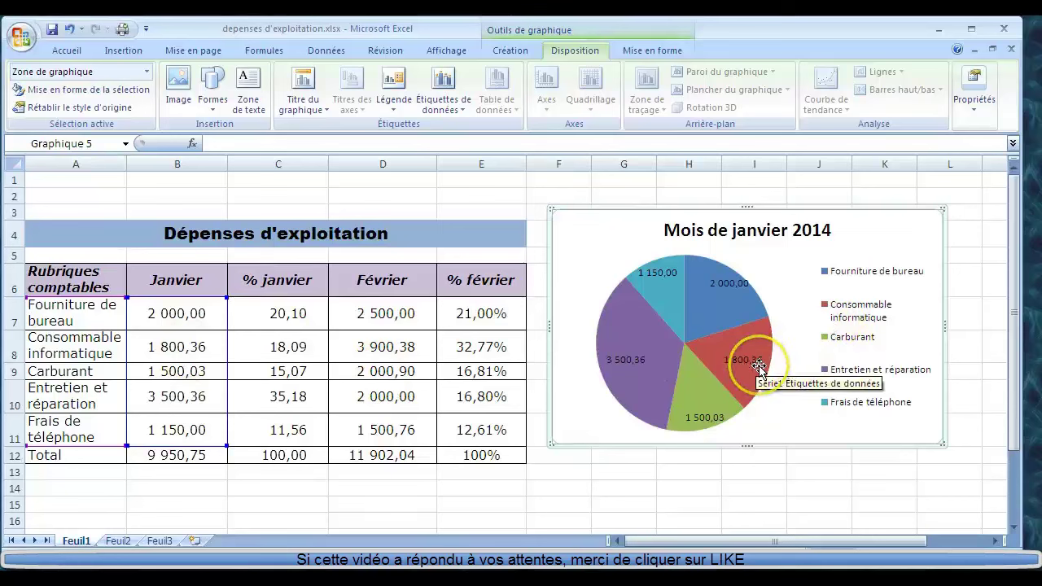
mouse_move(722, 306)
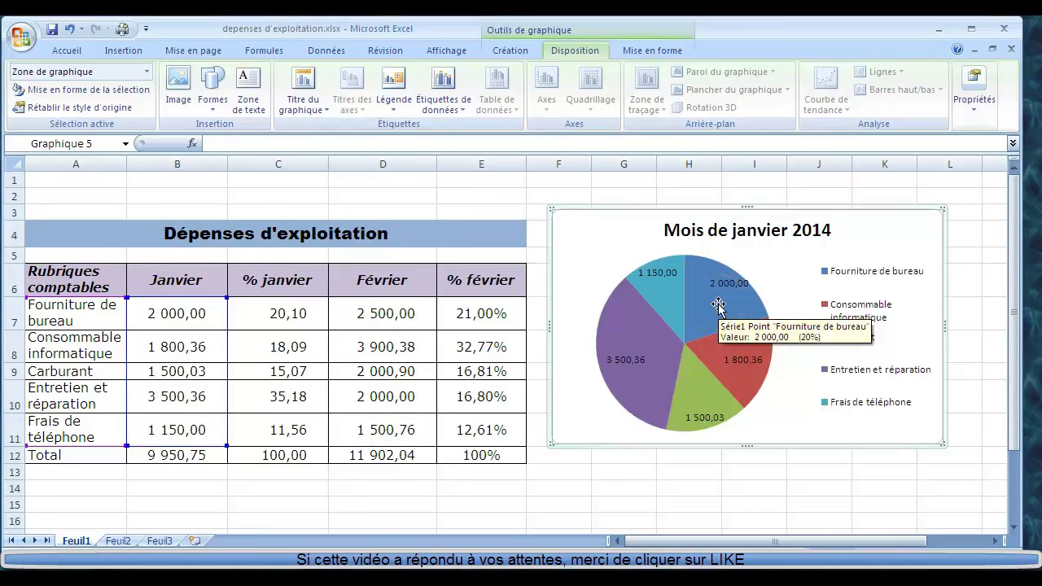
right_click(717, 304)
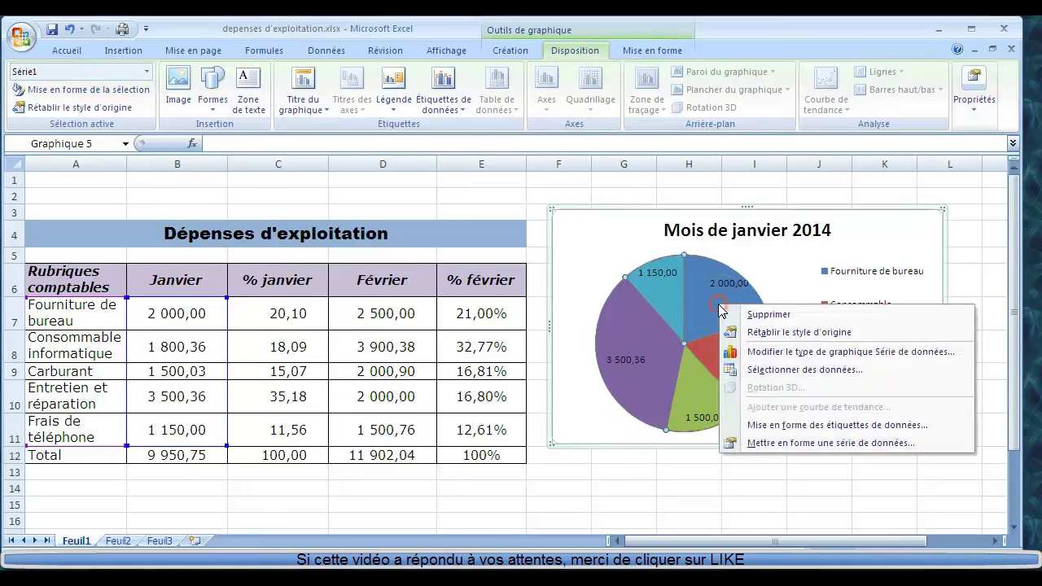
click(780, 427)
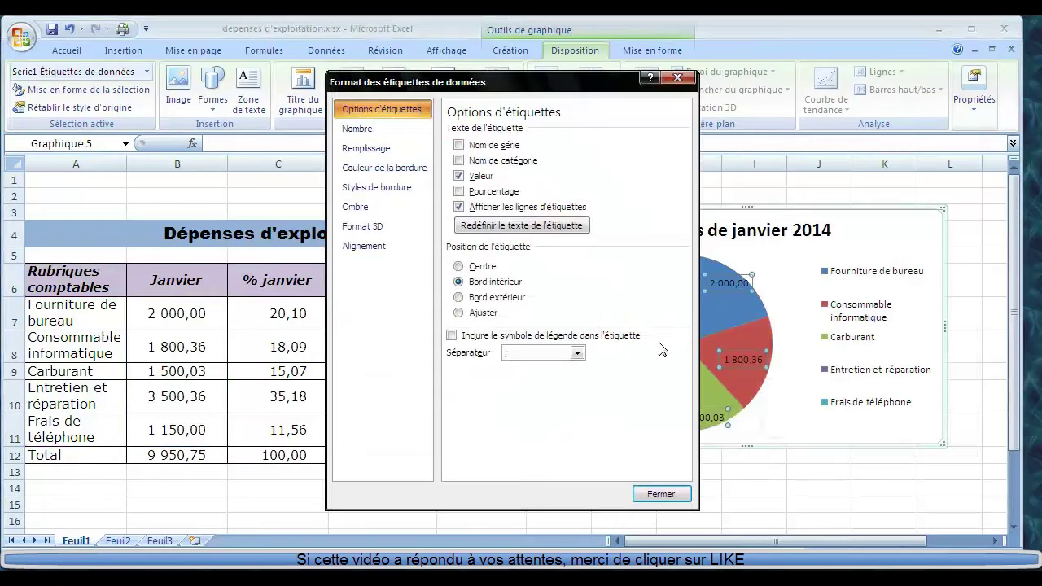
click(485, 193)
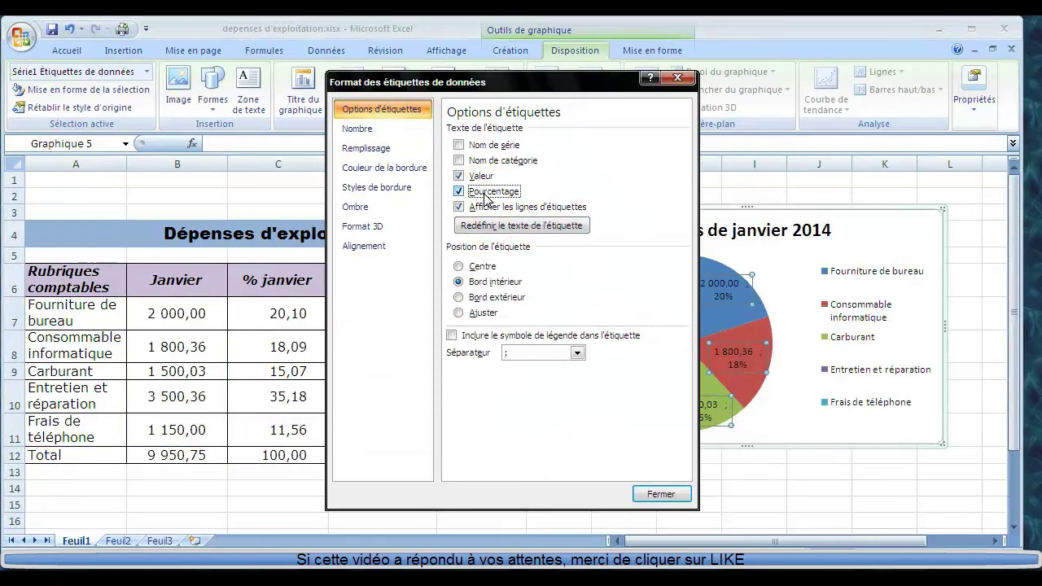
click(660, 494)
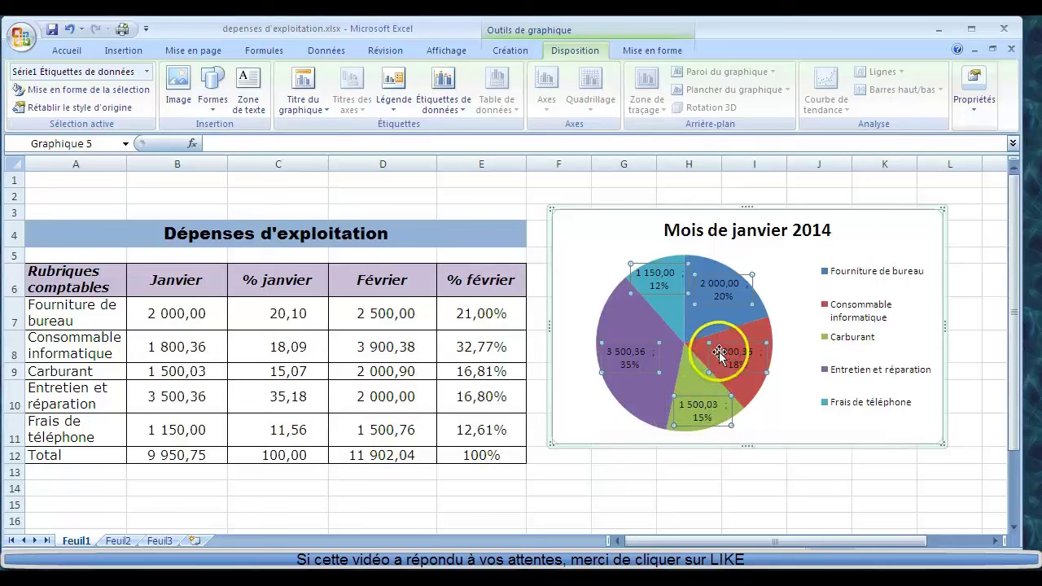
Try the chart legend aligned right, above, left and below the pie in turn
mouse_move(721, 309)
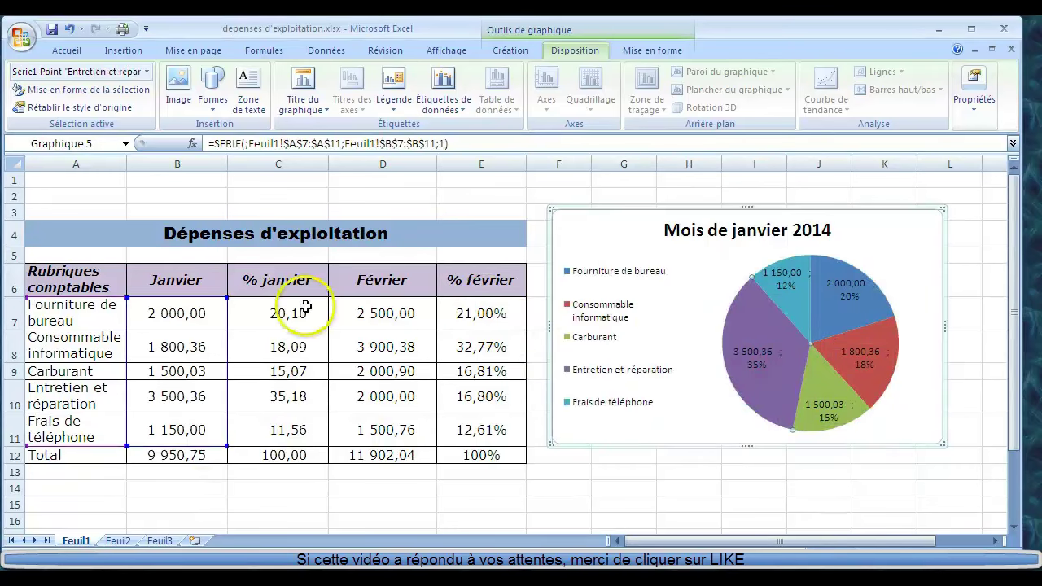
click(396, 106)
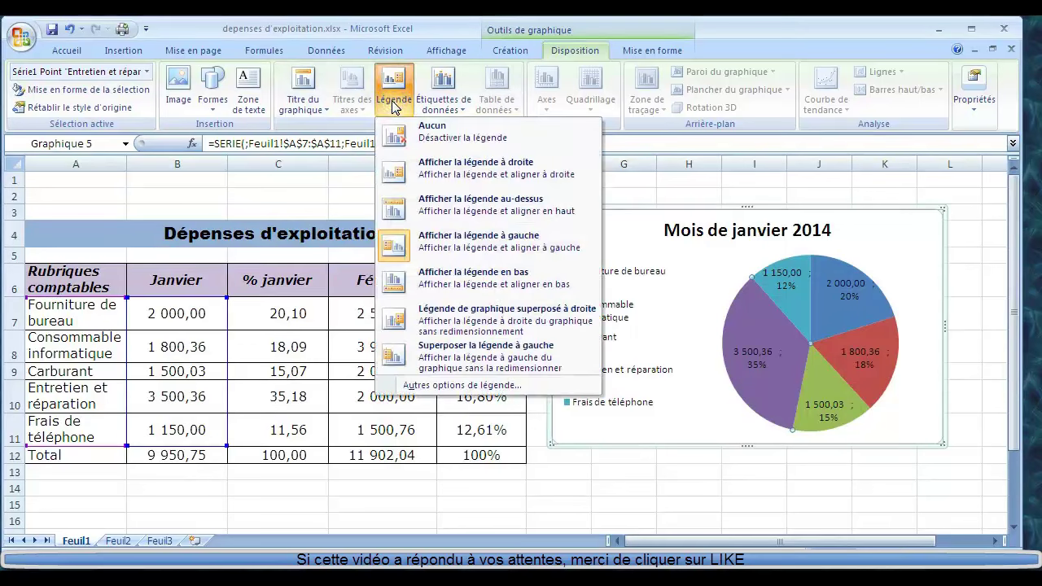
click(397, 168)
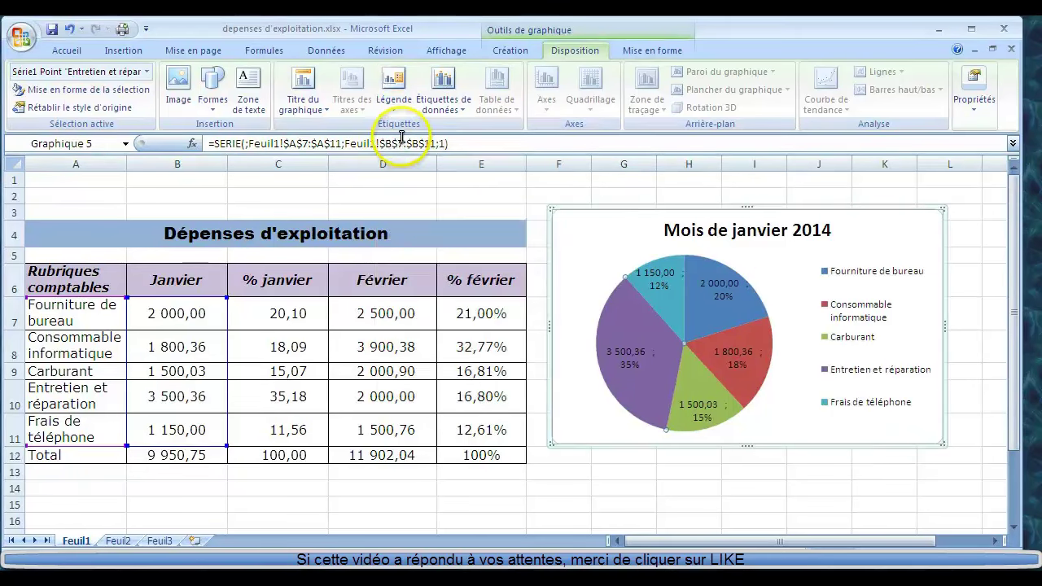
click(397, 91)
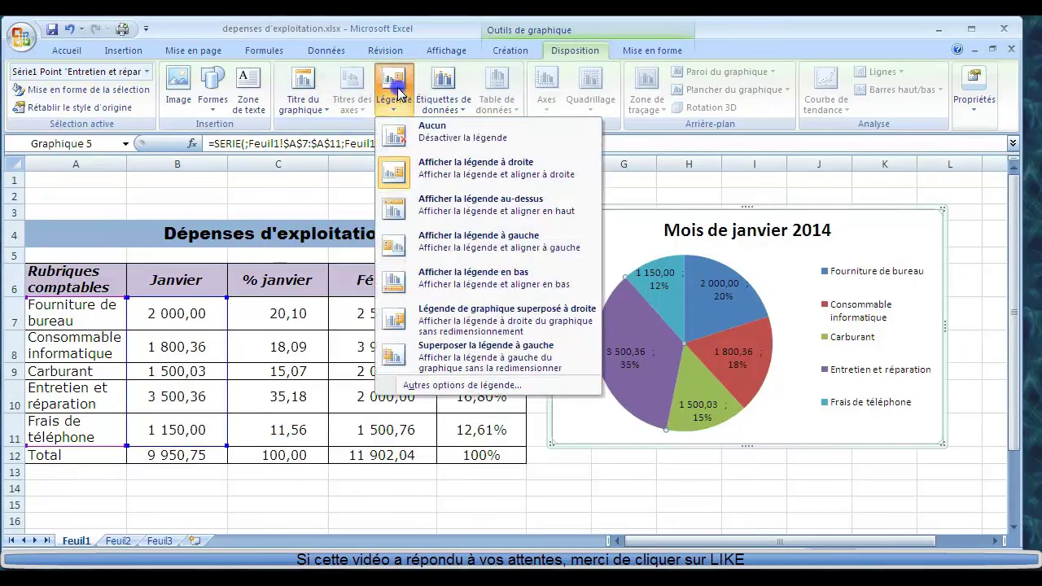
click(434, 207)
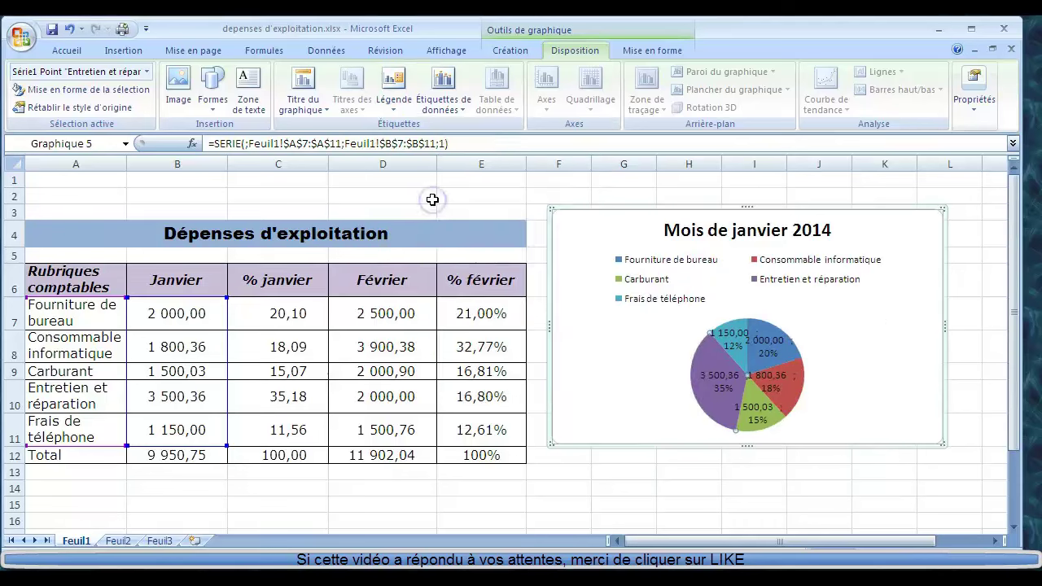
click(382, 86)
click(480, 240)
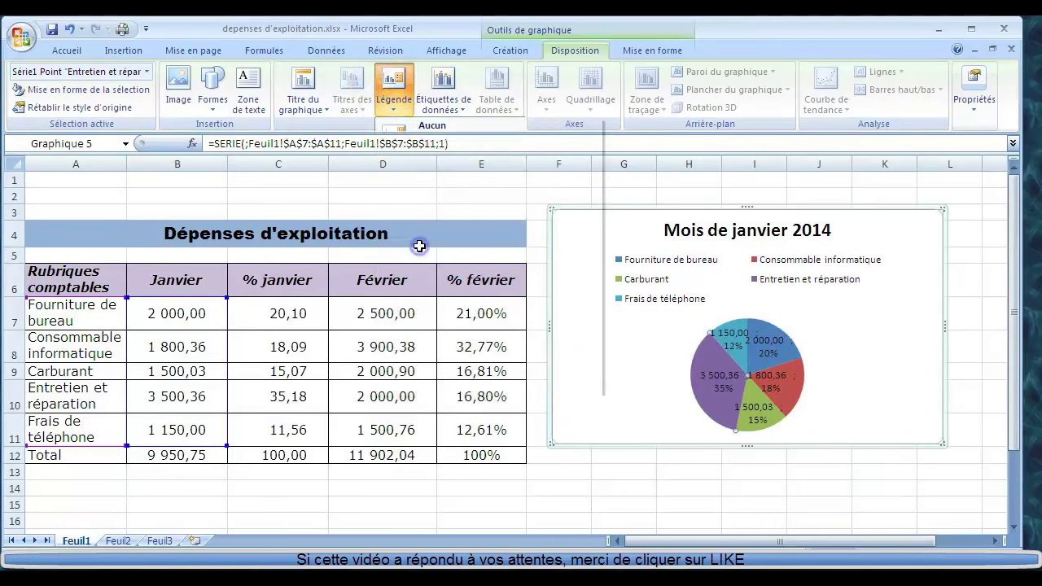
click(387, 96)
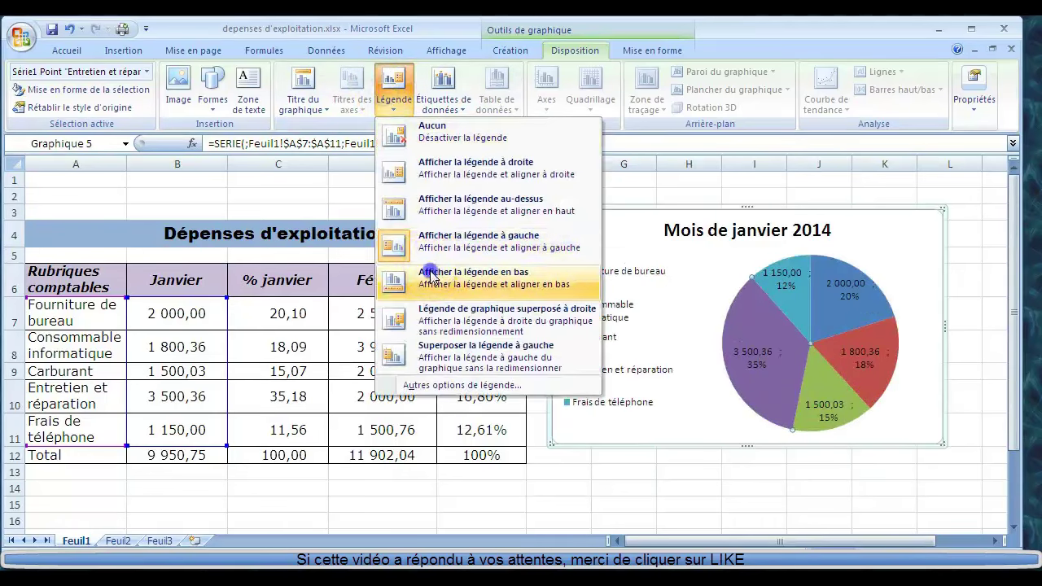
click(394, 276)
Overlay the legend on the left side of the chart without resizing it, and select the "Fourniture de bureau" slice
click(396, 82)
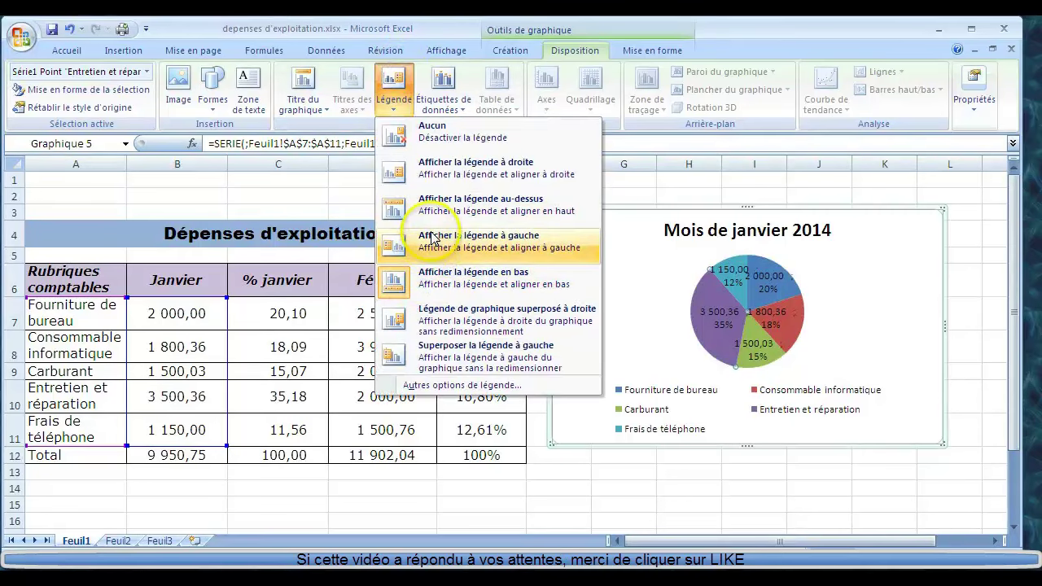
click(452, 358)
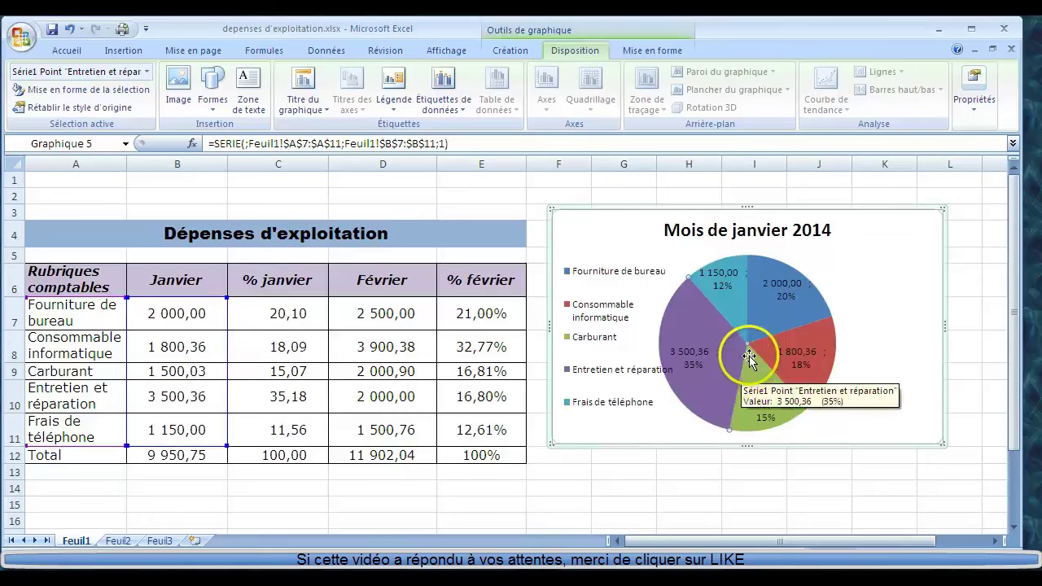
click(772, 325)
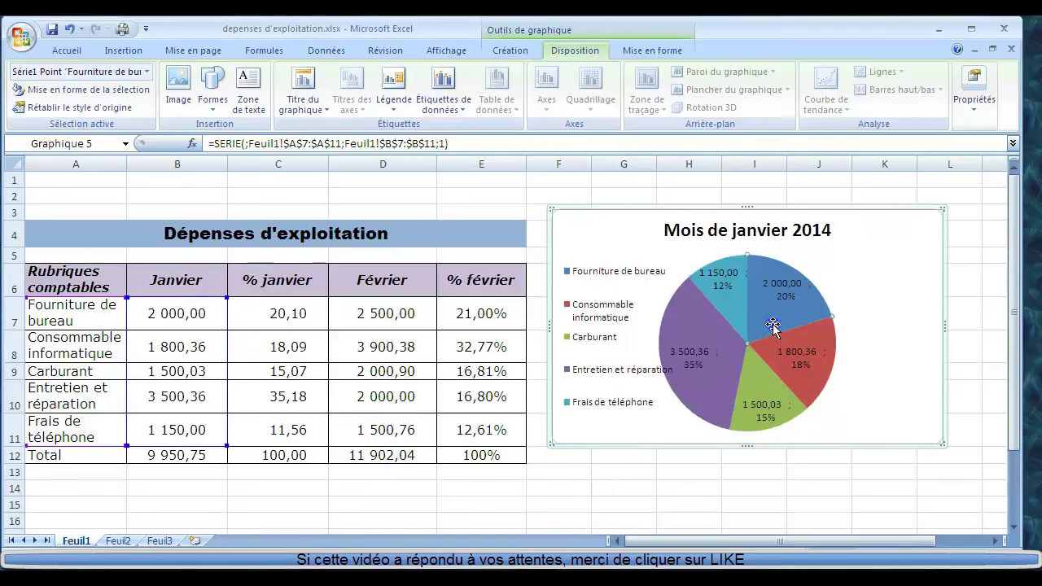
Fill the "Fourniture de bureau" slice with a light yellow picked from the additional standard fill colours
double_click(773, 324)
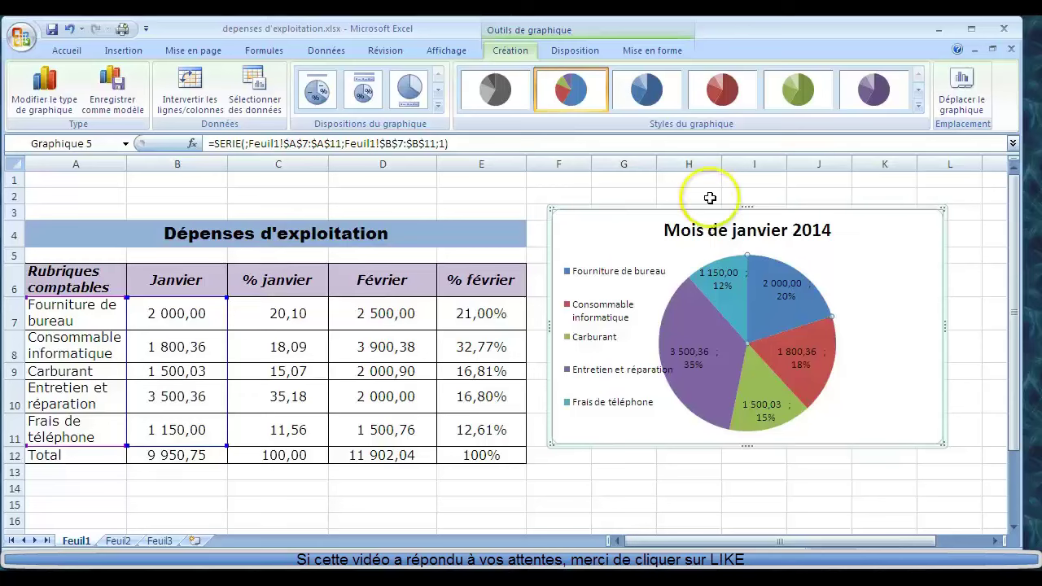
click(666, 54)
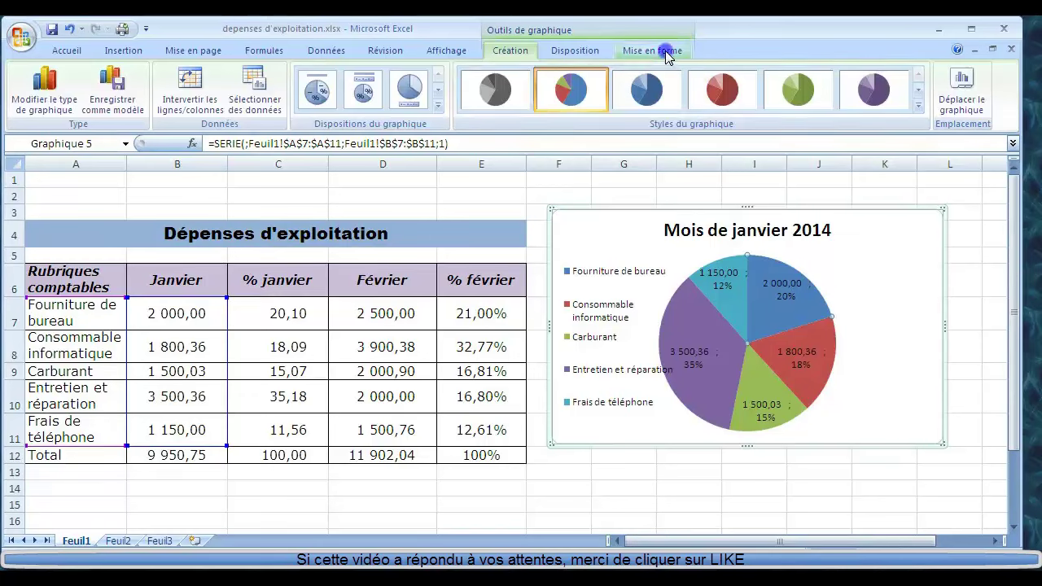
click(666, 54)
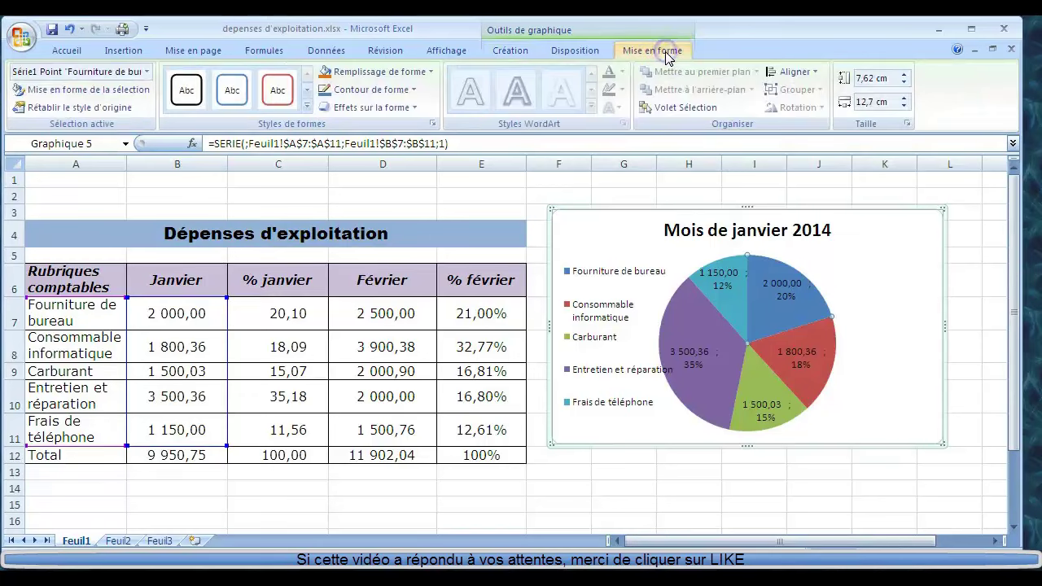
click(429, 73)
click(393, 140)
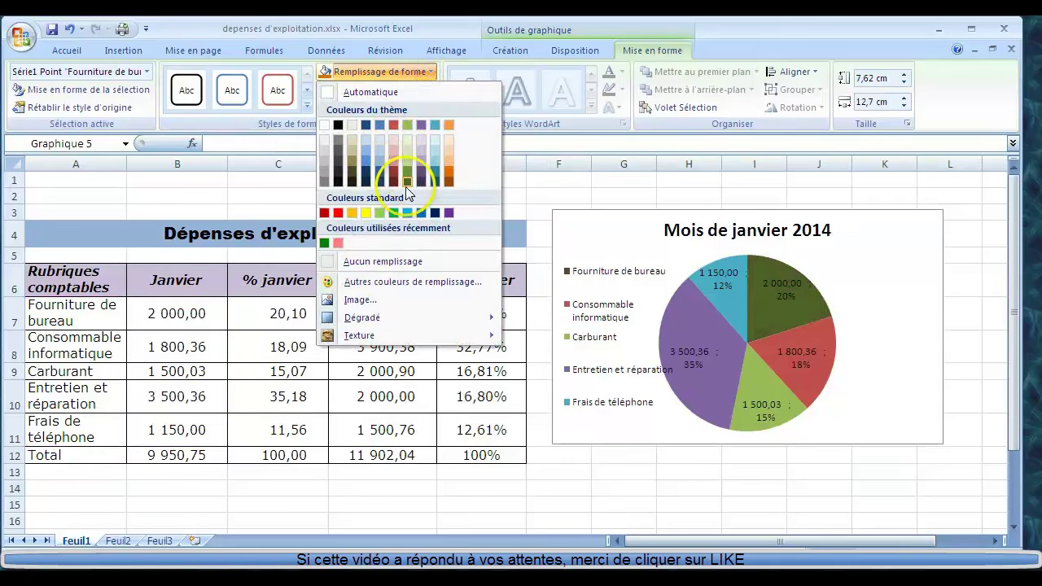
click(386, 287)
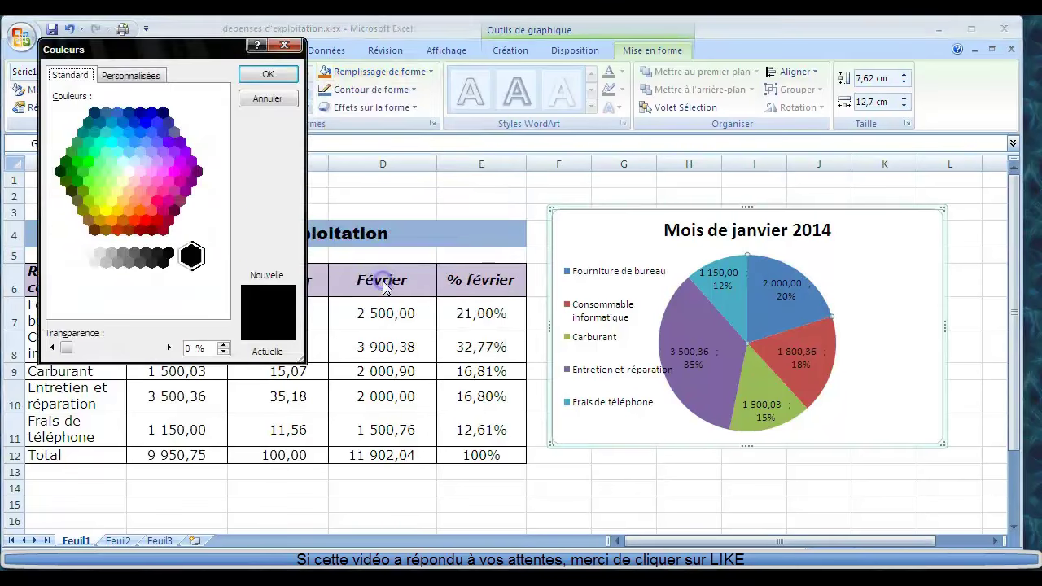
click(118, 192)
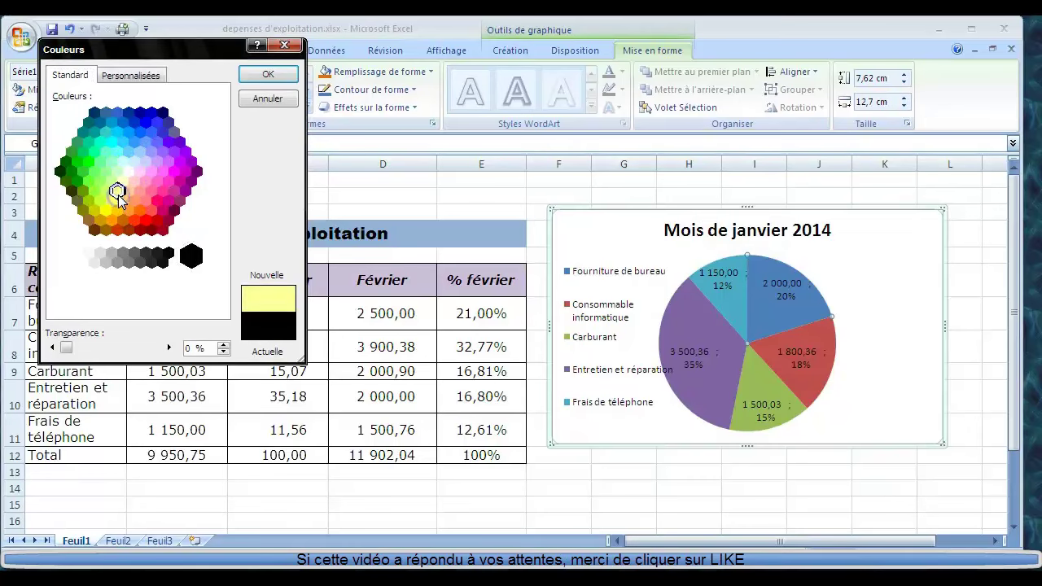
click(262, 72)
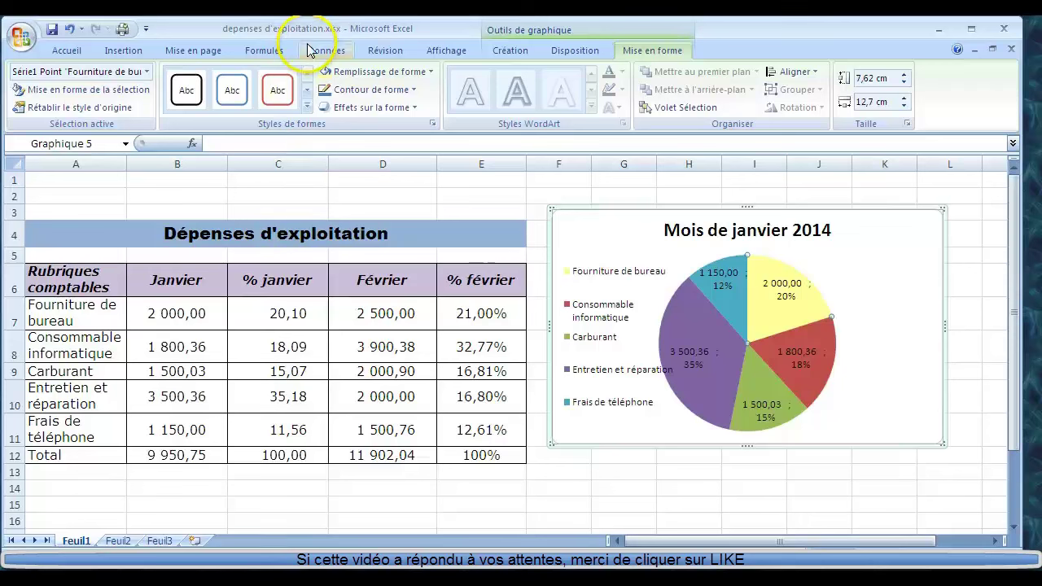
Fill the "Fourniture de bureau" slice with the light blue water-droplet texture and deselect the chart
click(344, 73)
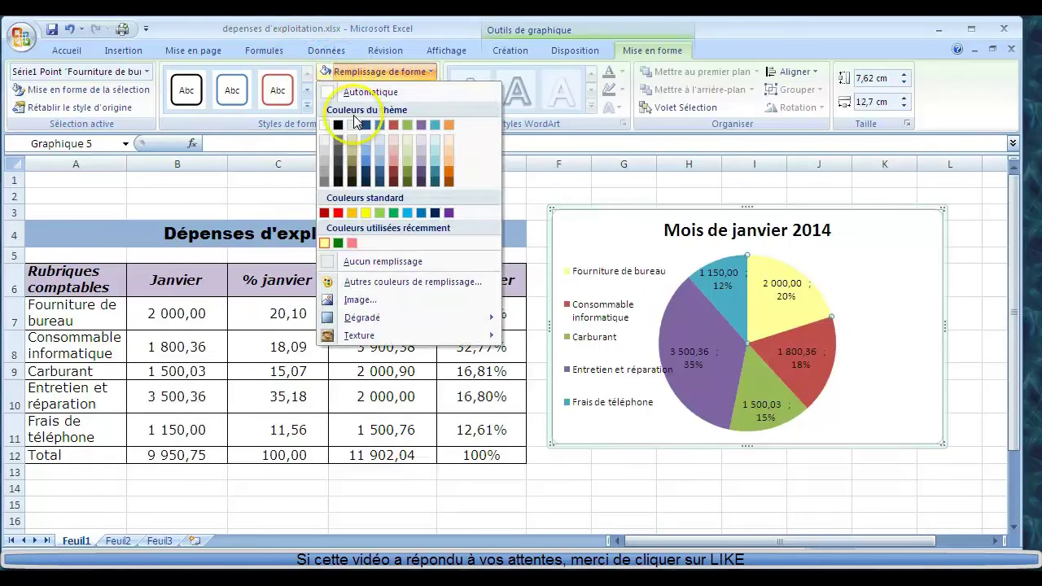
mouse_move(341, 322)
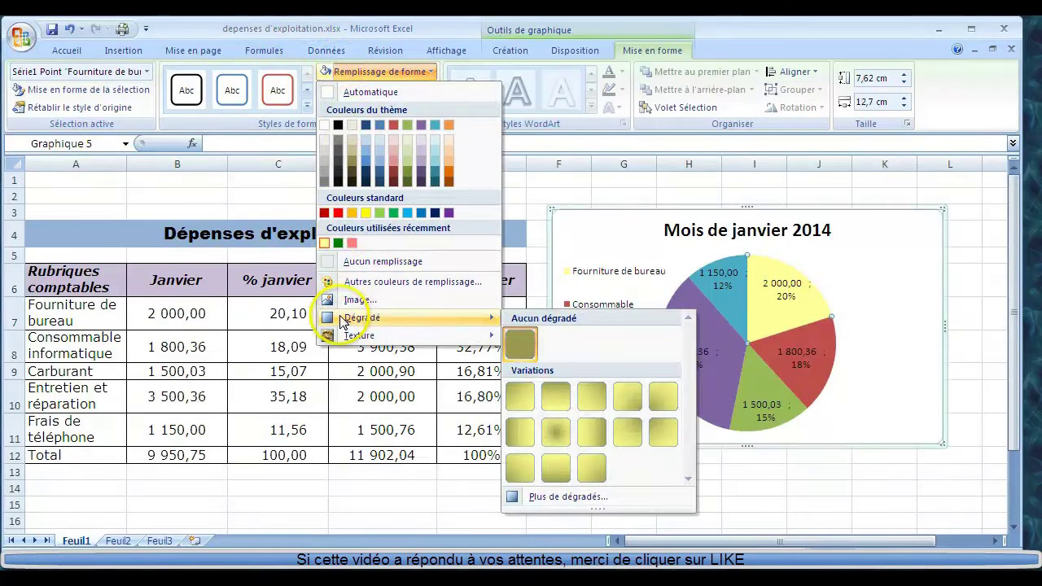
mouse_move(415, 335)
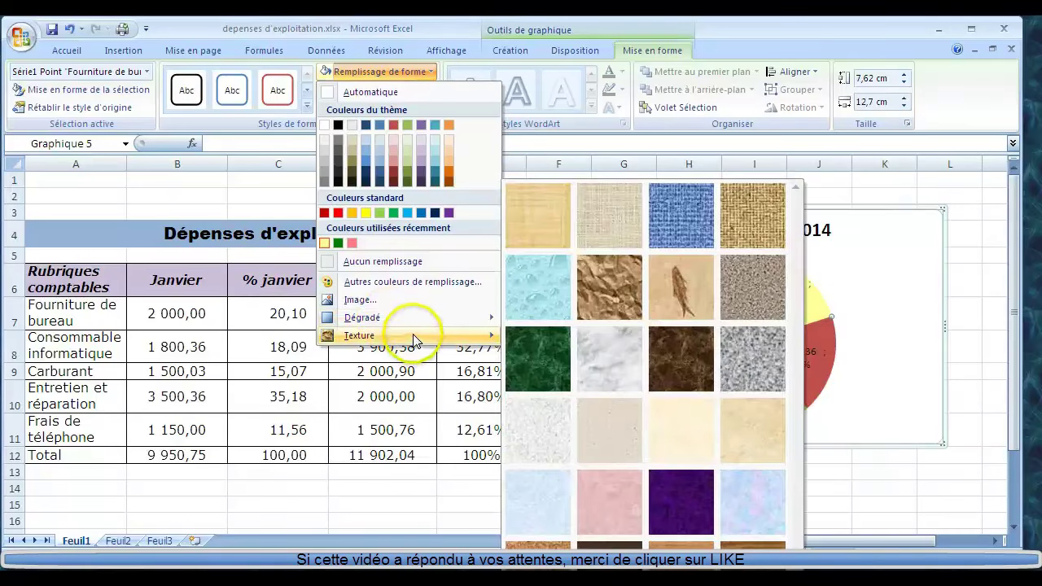
click(521, 297)
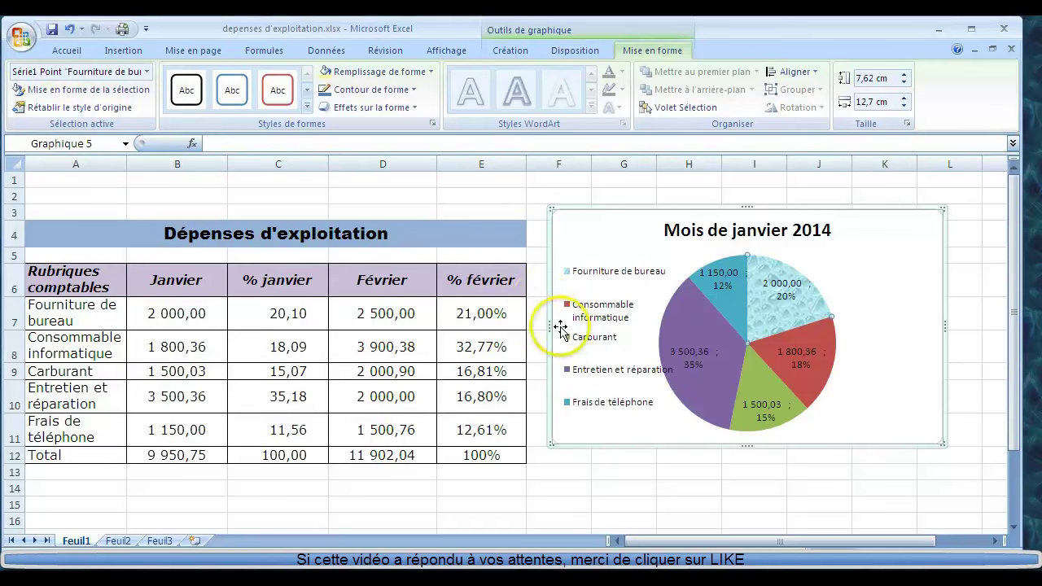
click(554, 484)
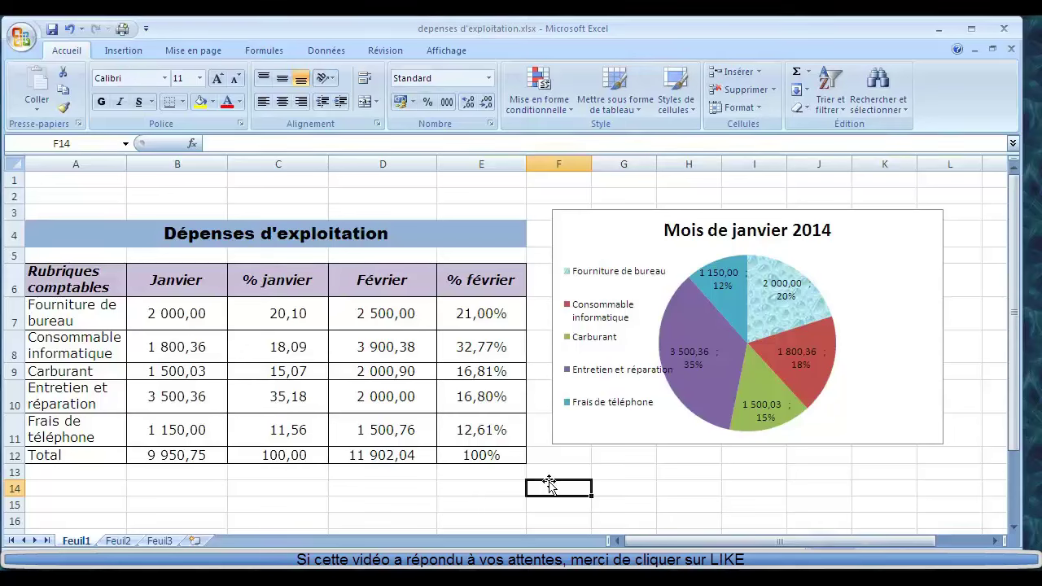
drag(76, 313, 76, 429)
key(ctrl)
drag(382, 314, 383, 430)
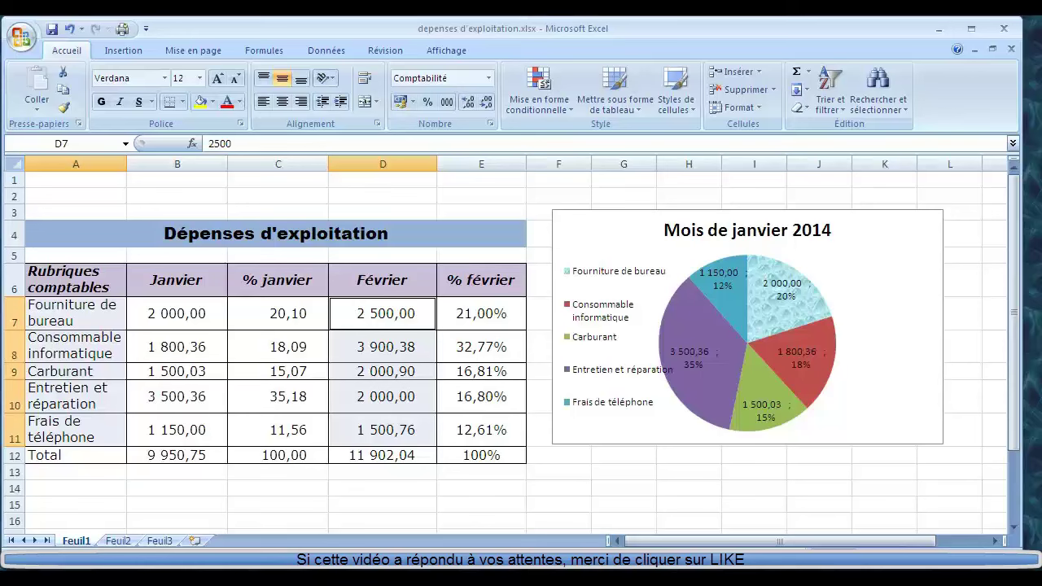
click(92, 505)
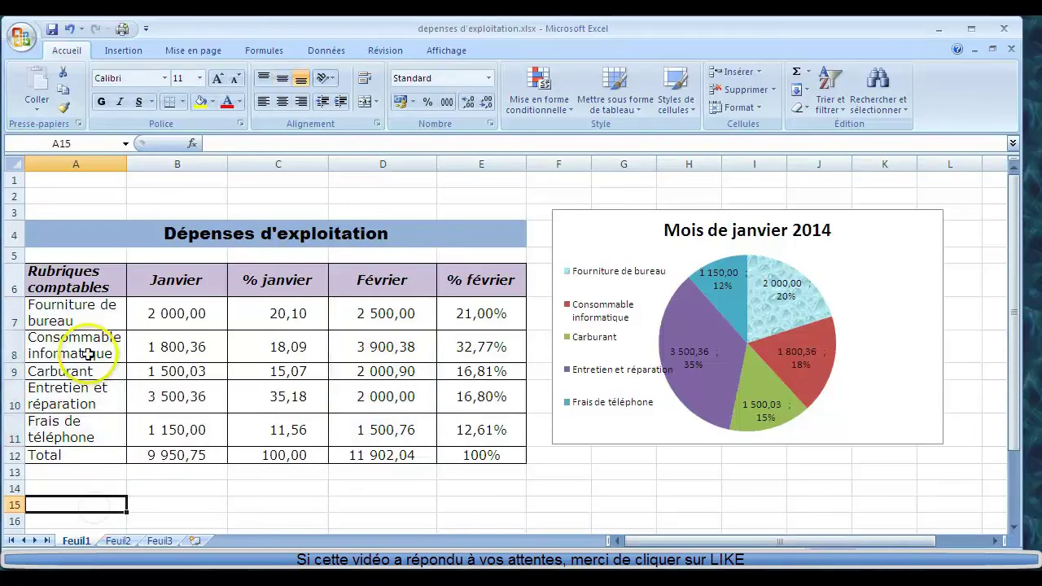
Insert a basic 2D pie chart from the expense categories A7:A11 and February amounts D7:D11, and move it below the table
drag(90, 316, 84, 429)
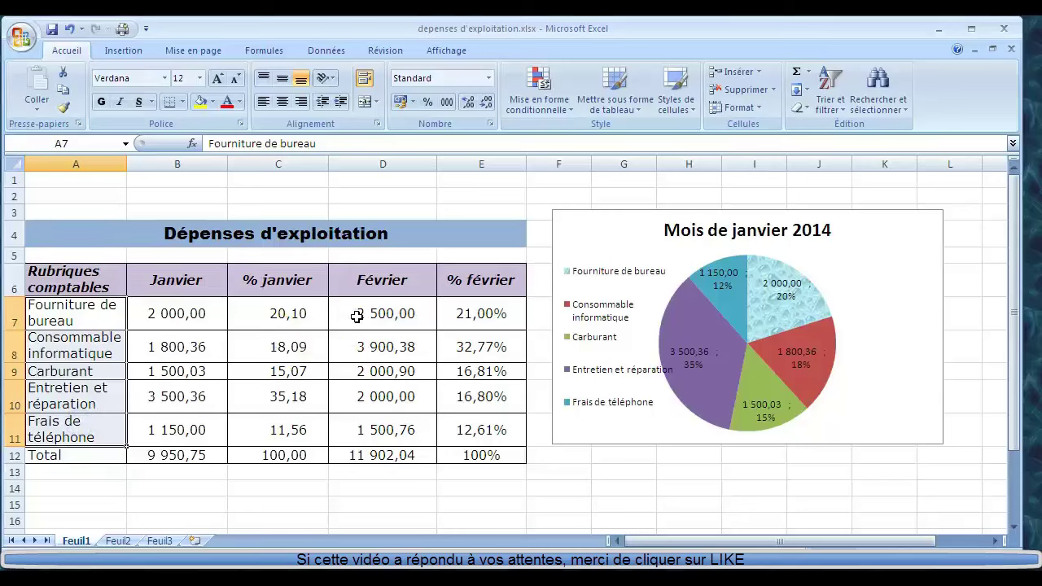
drag(356, 316, 359, 426)
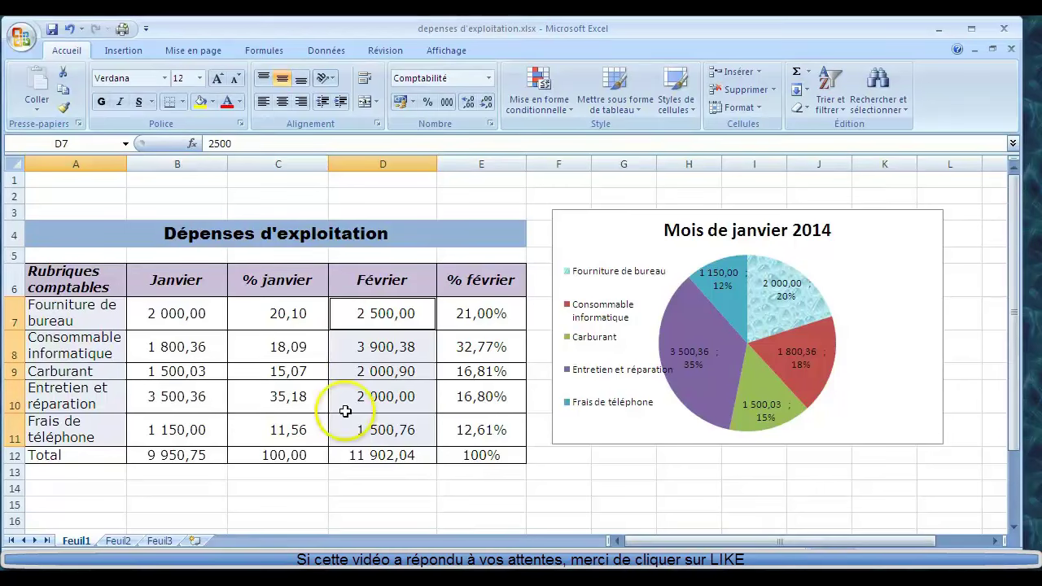
click(127, 54)
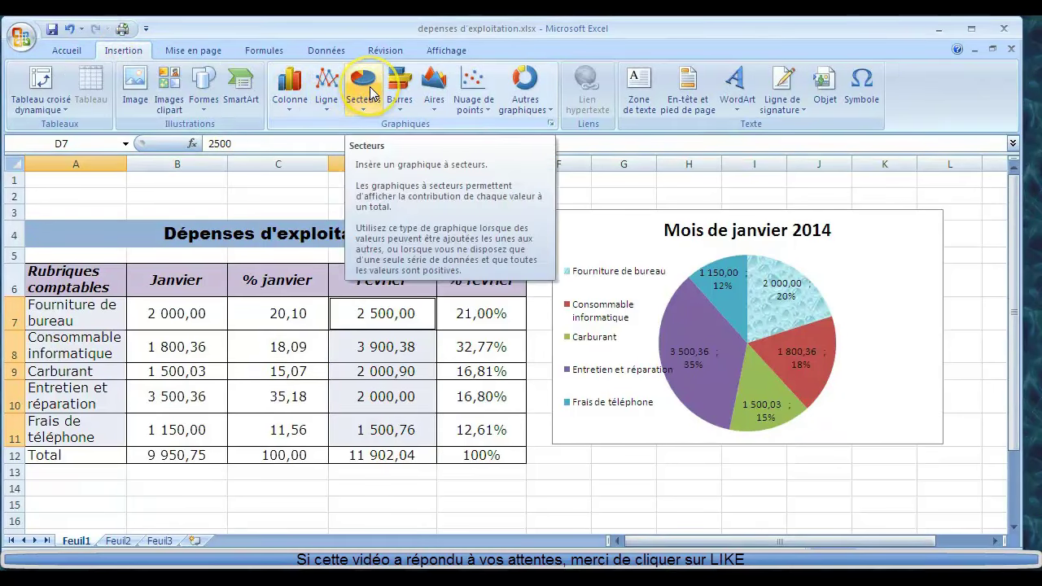
click(370, 86)
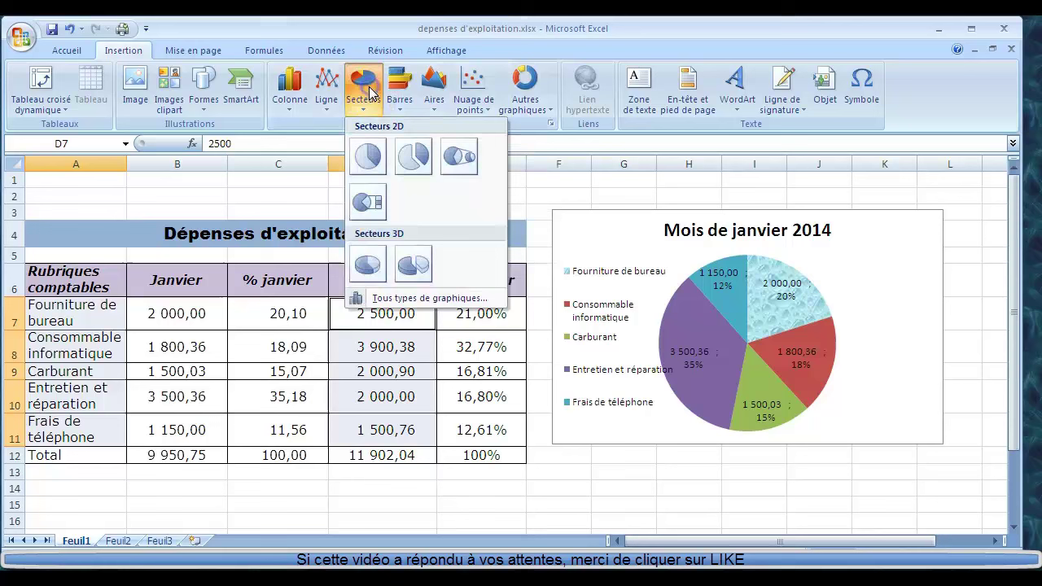
click(371, 157)
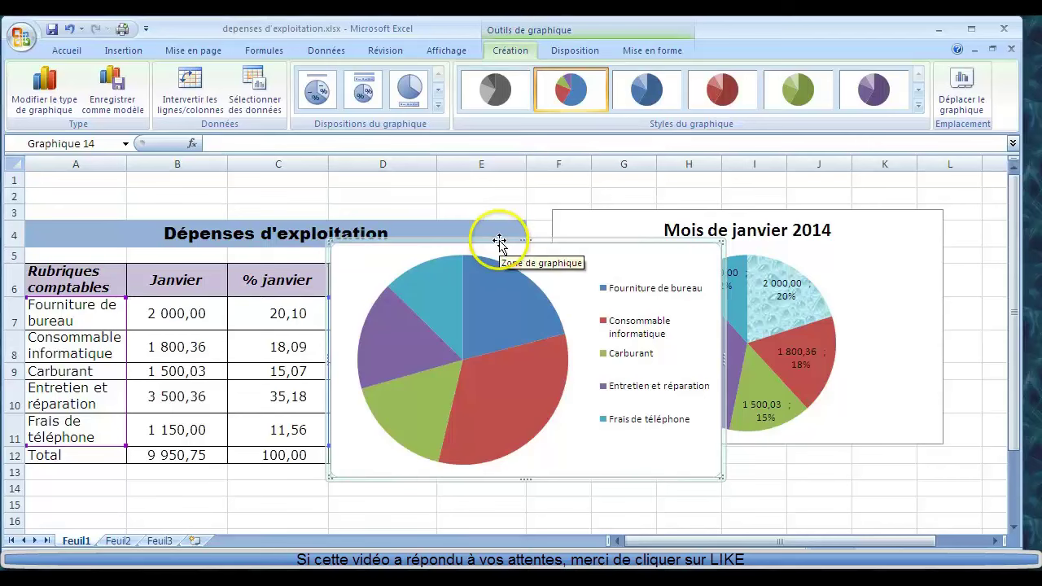
drag(485, 243, 204, 481)
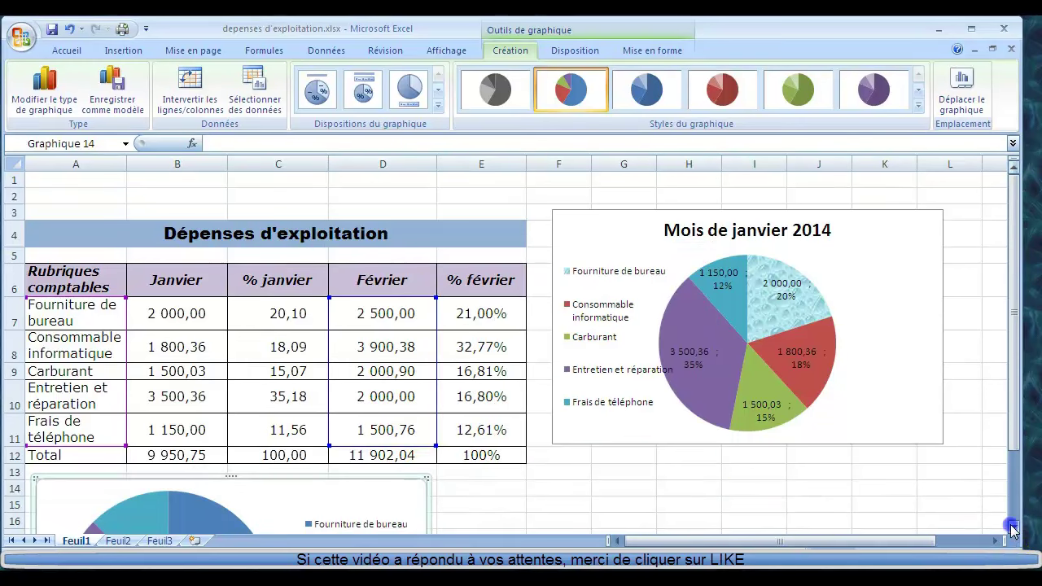
Add a title above the February pie chart reading "Mois de février 2014"
drag(1013, 527, 1013, 528)
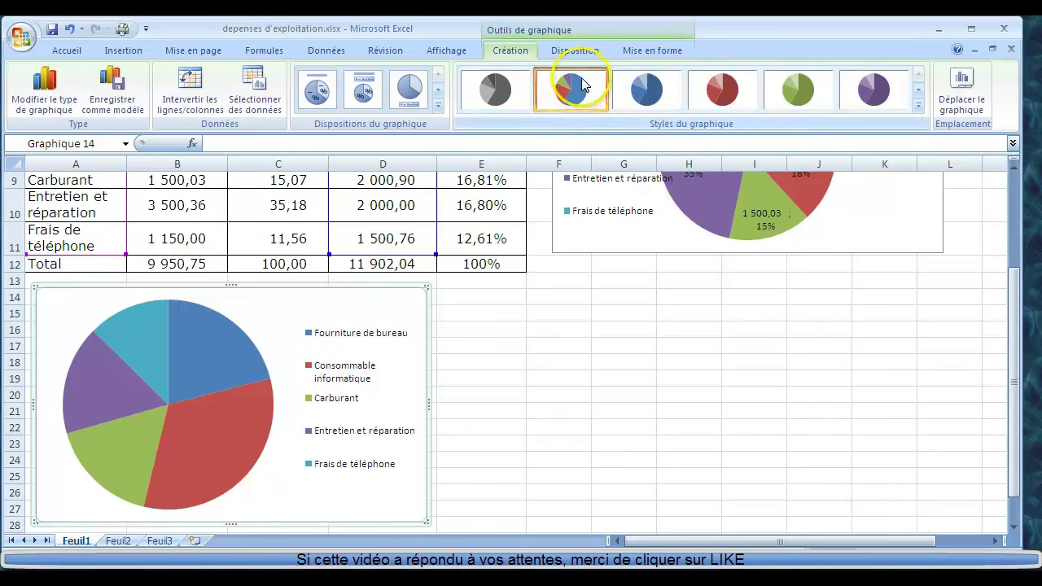
click(577, 51)
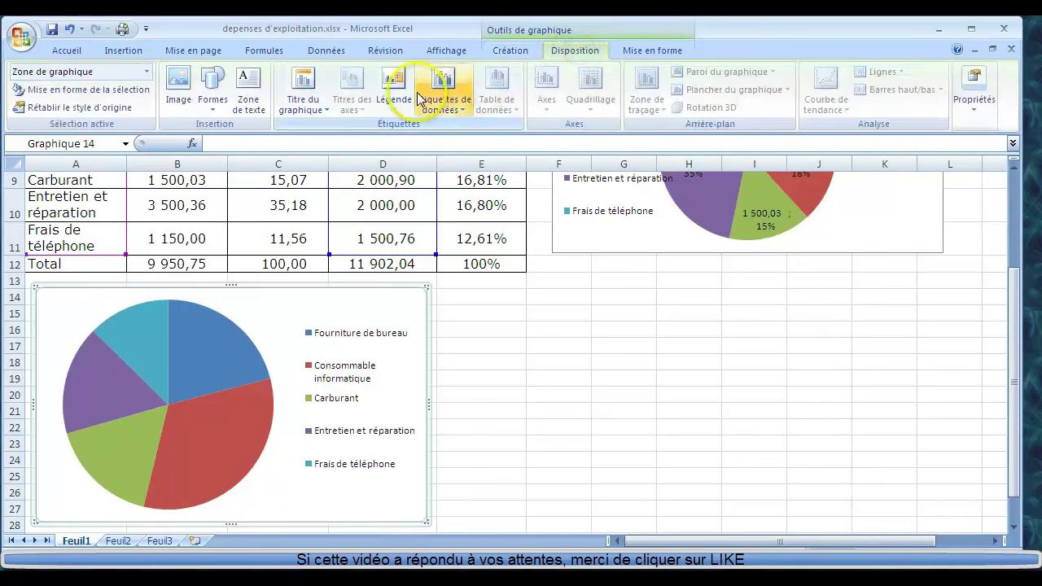
click(319, 90)
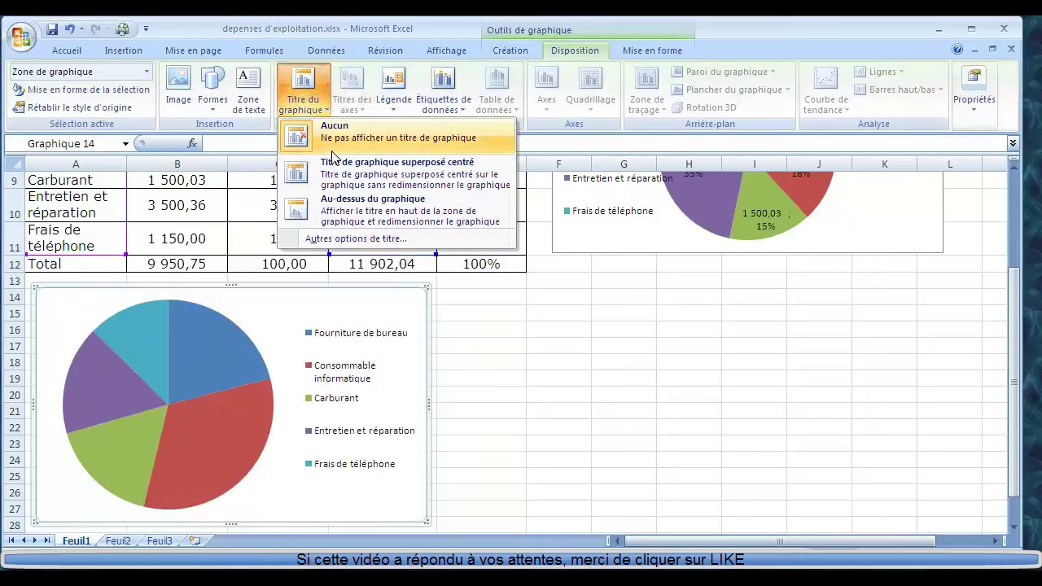
click(302, 207)
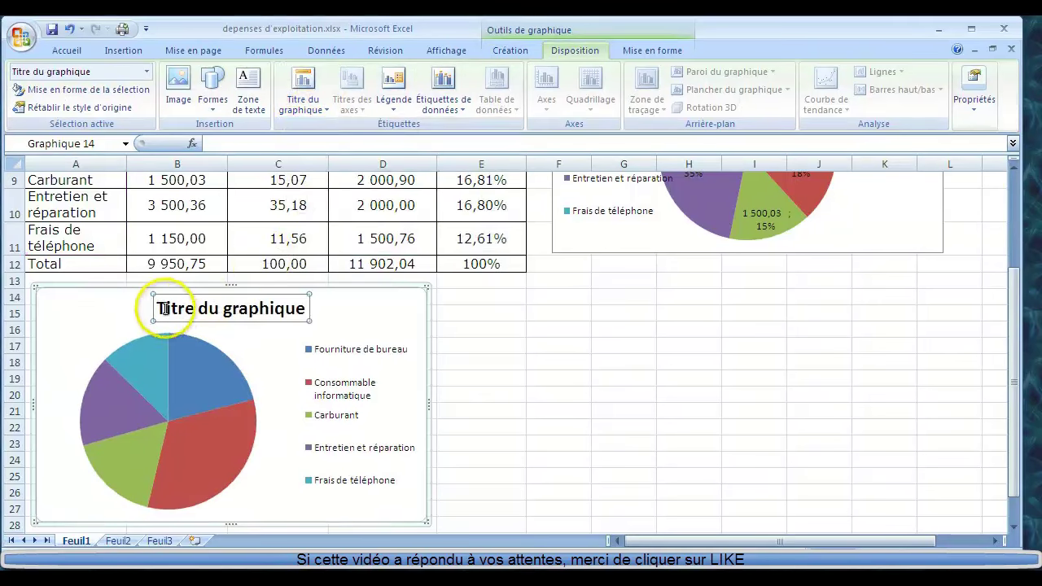
drag(157, 305, 275, 310)
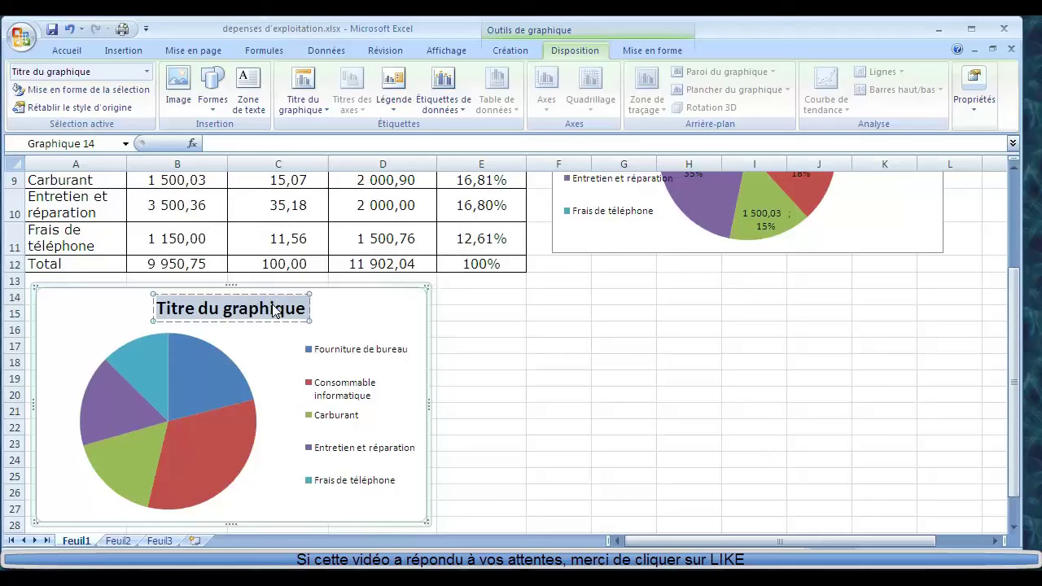
text(Mois de fé)
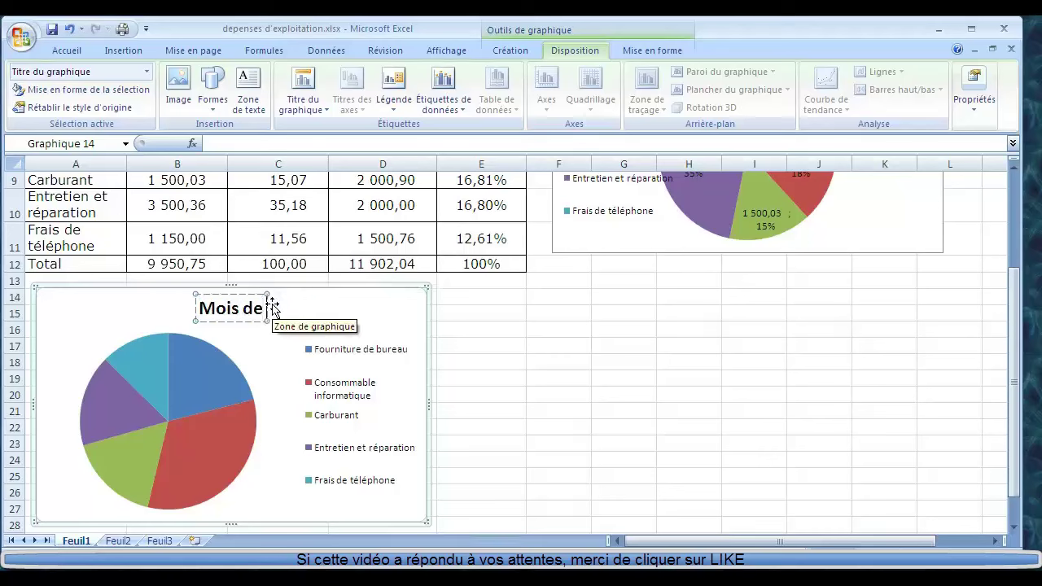
text(vrier)
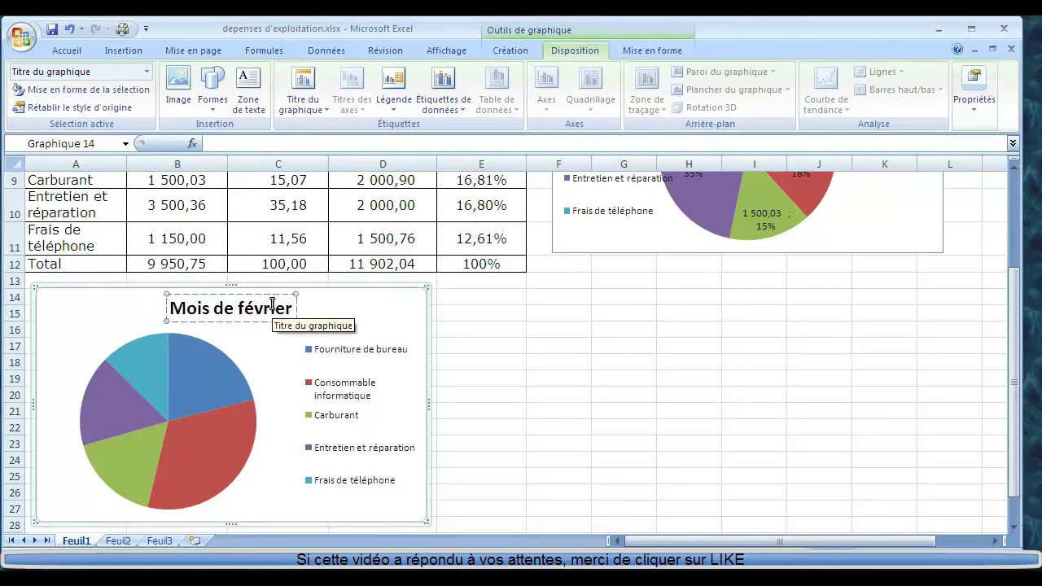
text( 2014)
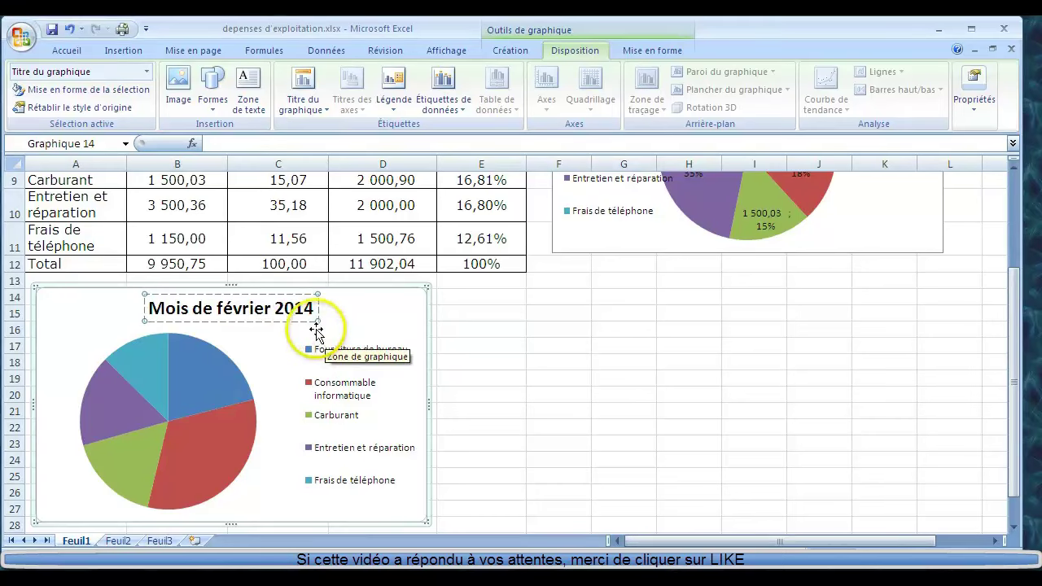
Format the February chart title in italic with underline and set its font size to 20
click(68, 50)
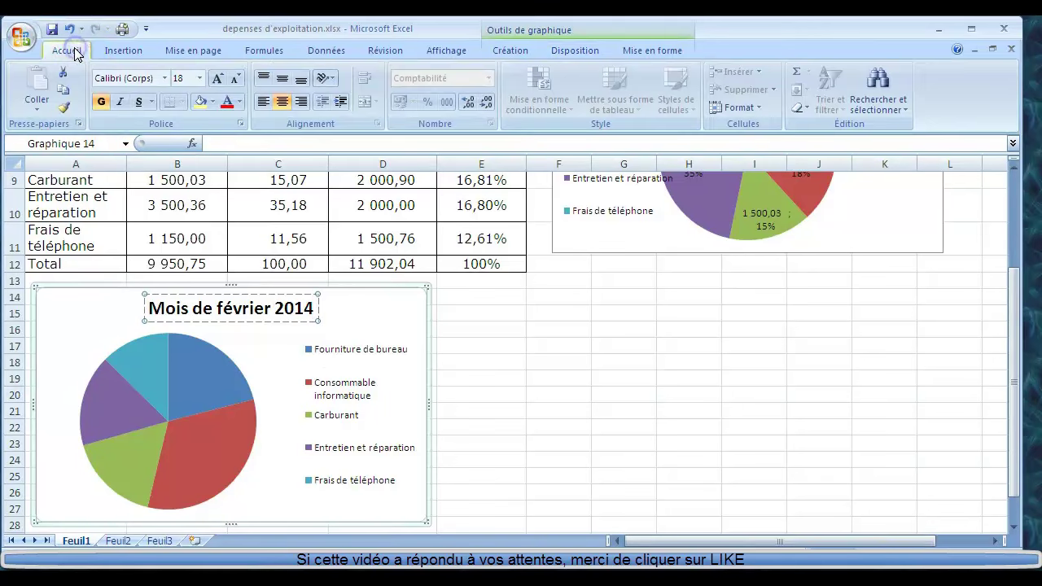
click(119, 103)
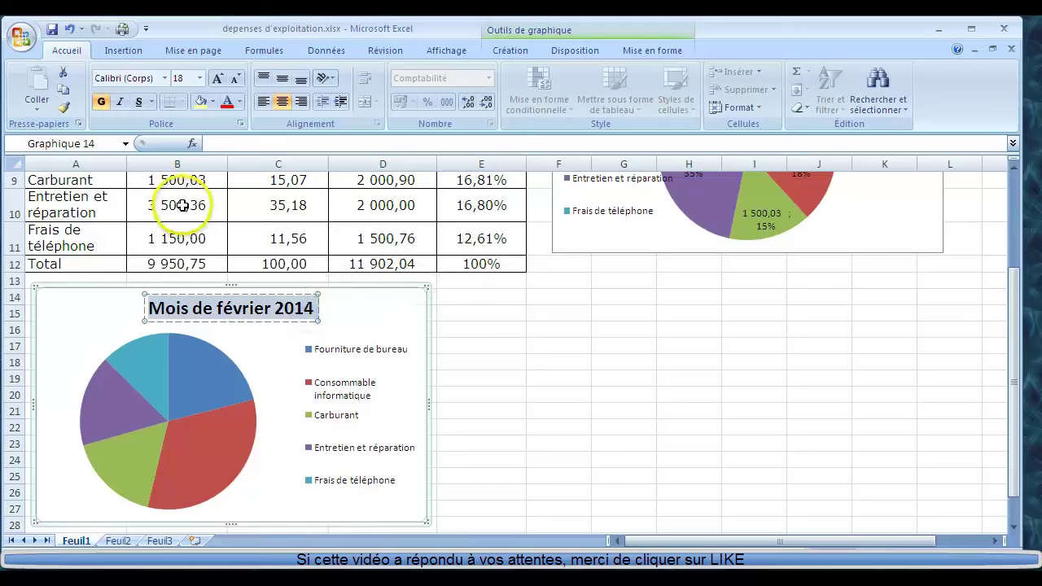
click(120, 102)
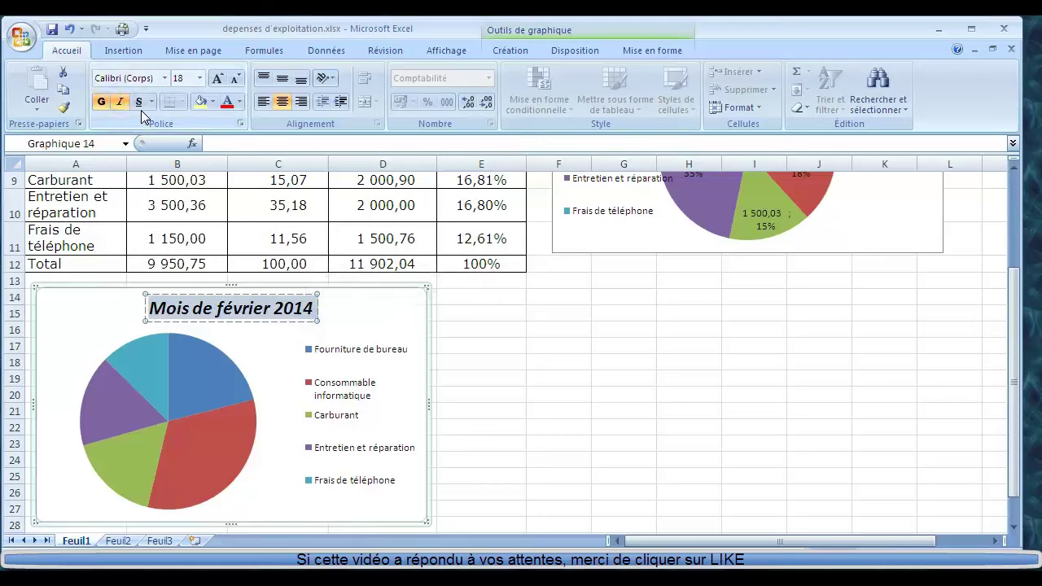
click(139, 102)
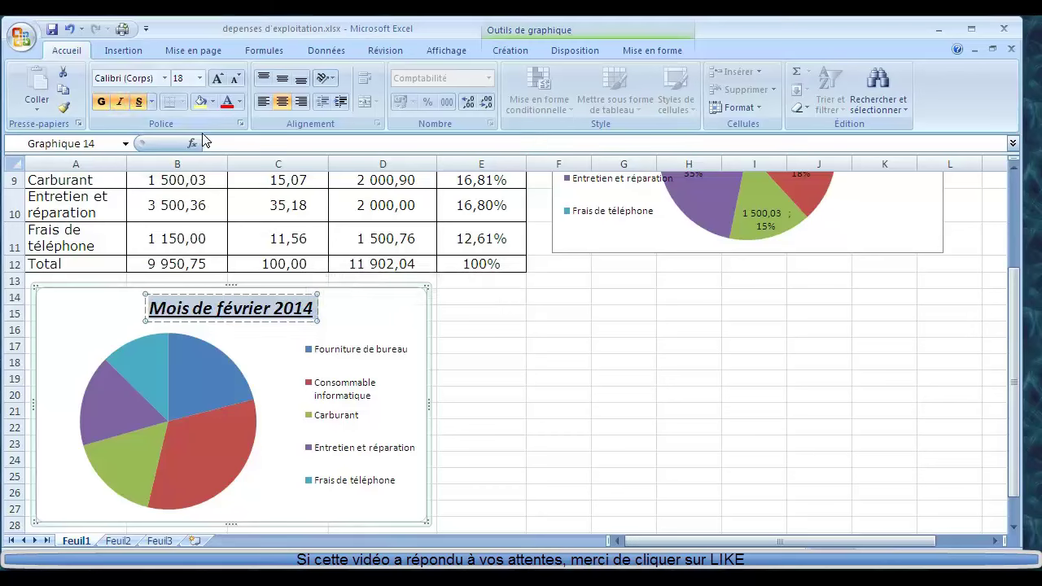
click(219, 79)
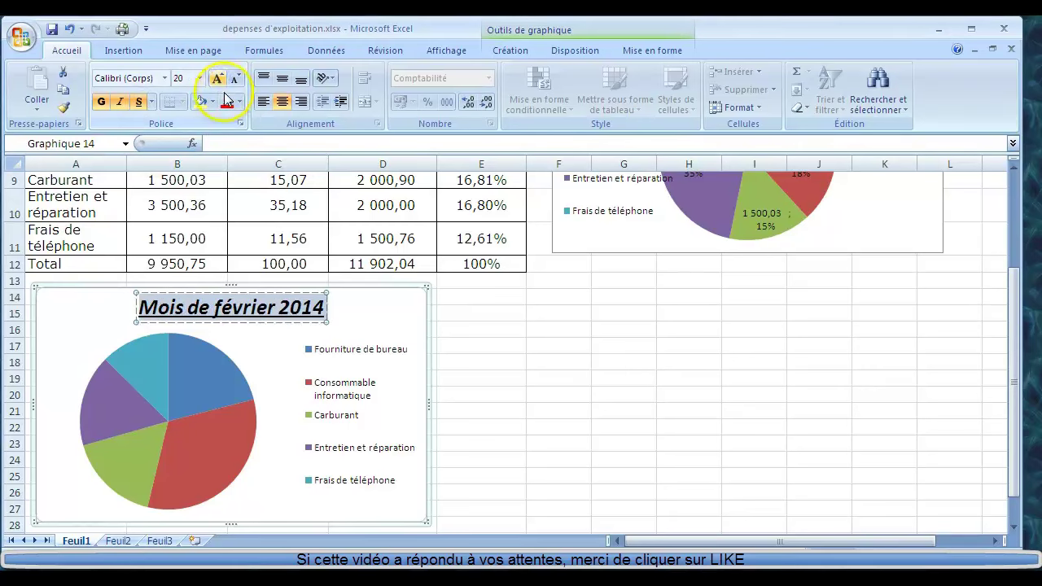
Increase the font size of the February chart's legend to 10,5
click(319, 371)
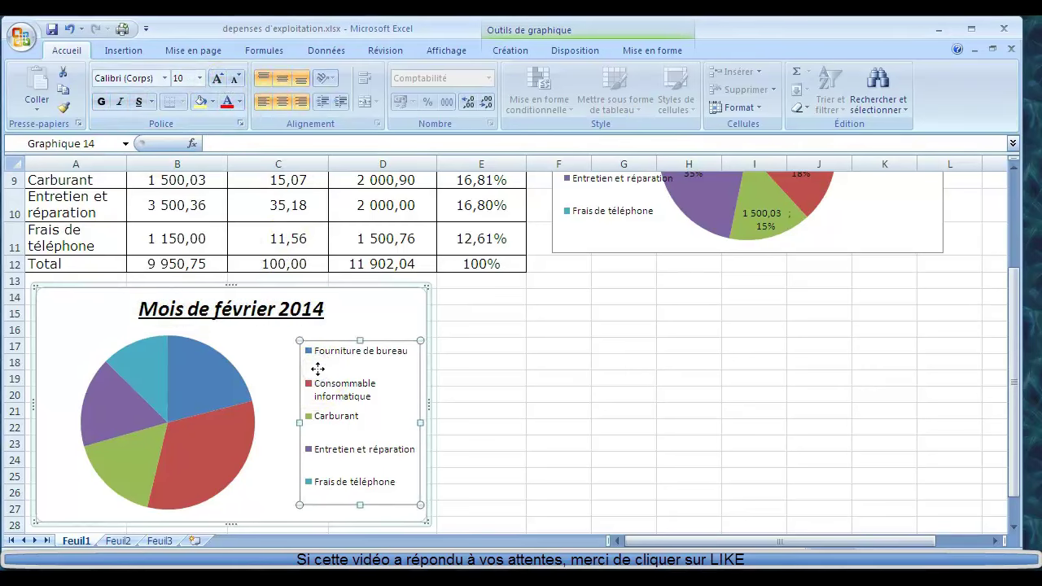
click(218, 79)
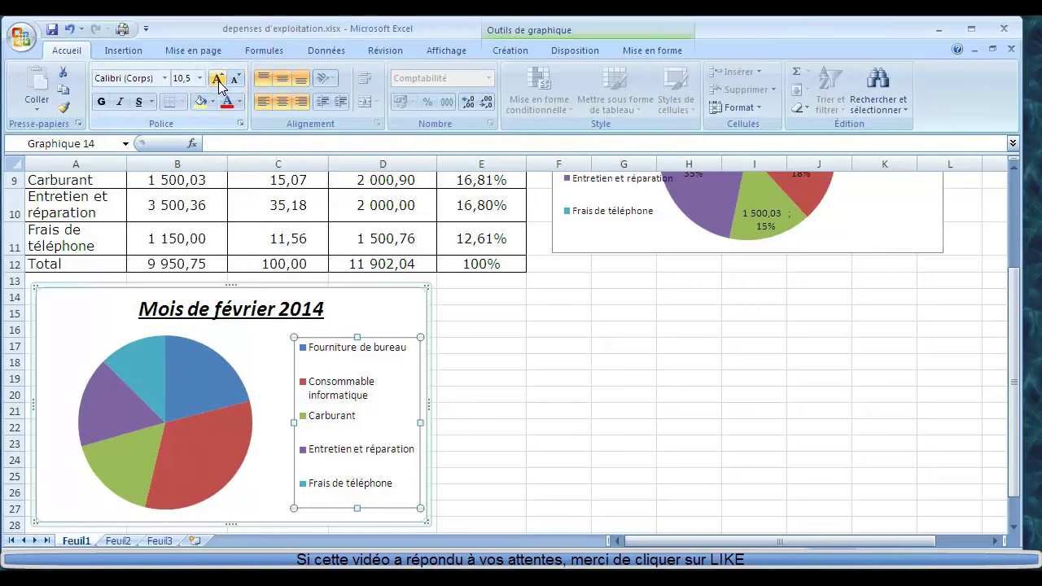
Make the February chart's legend text bold and display the legend below the pie
click(102, 103)
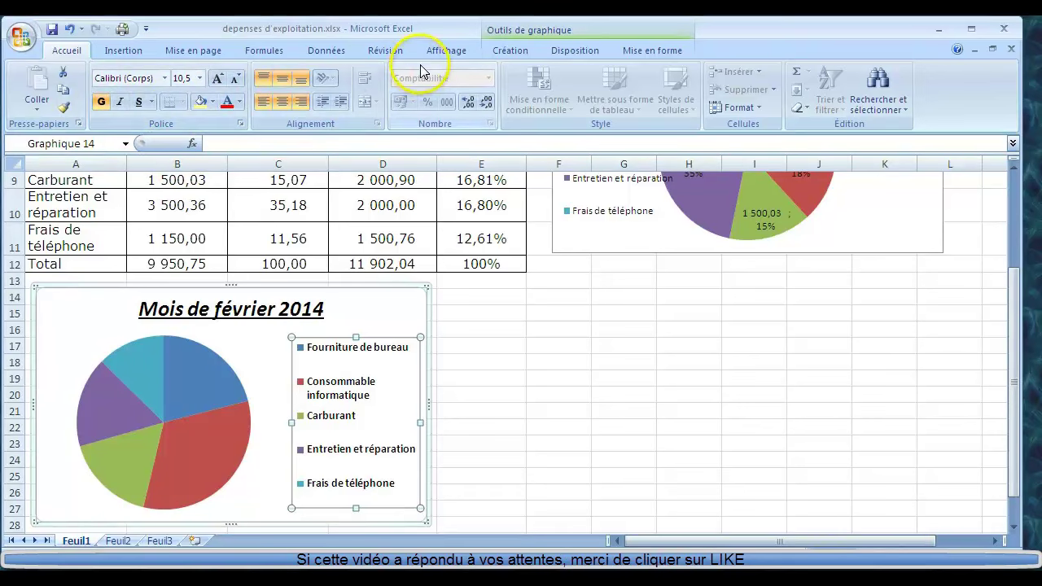
click(135, 51)
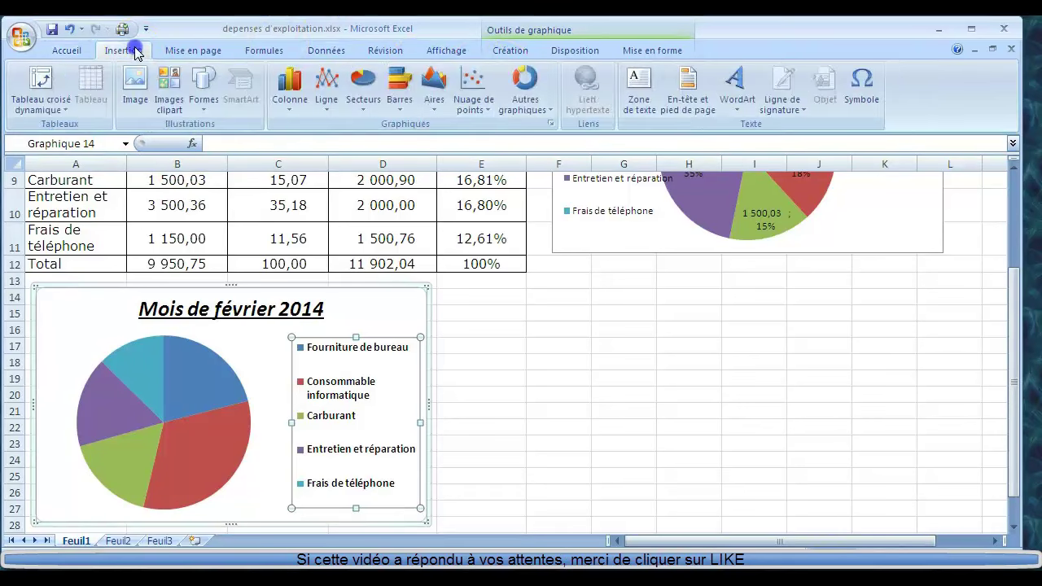
click(575, 51)
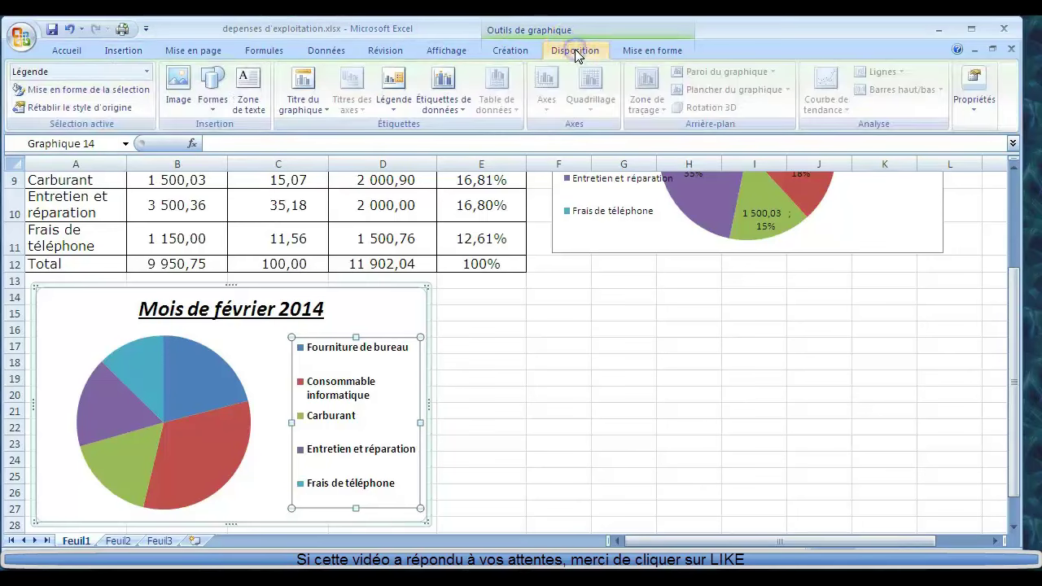
click(399, 87)
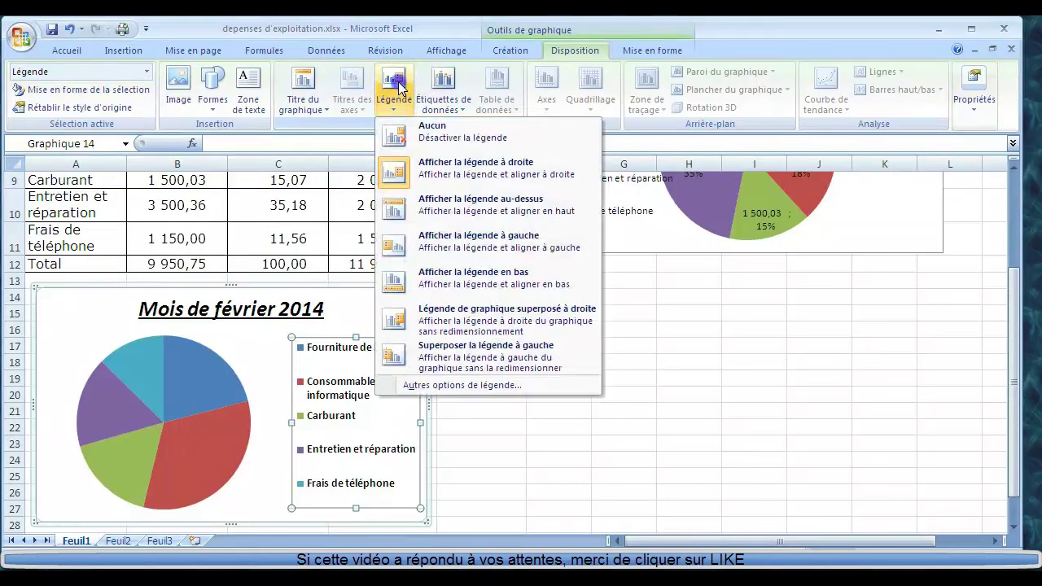
click(420, 277)
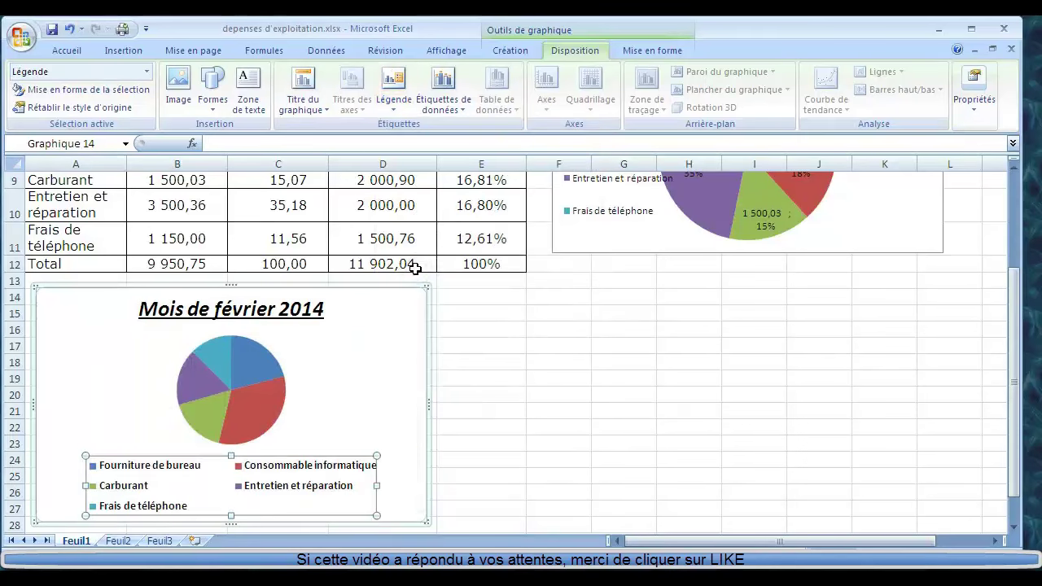
Reposition the February chart's legend to the left of the pie
click(393, 92)
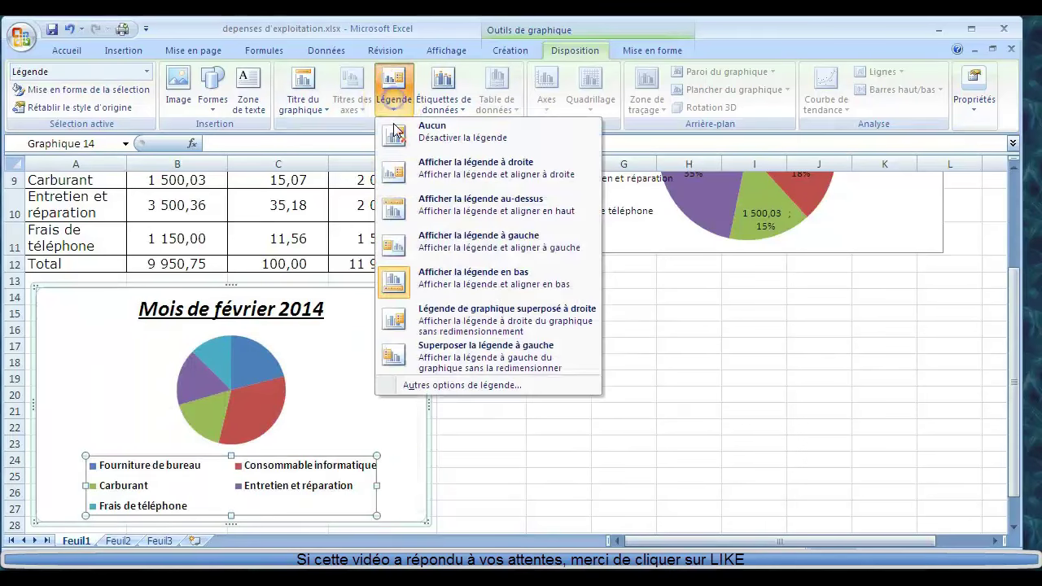
click(401, 236)
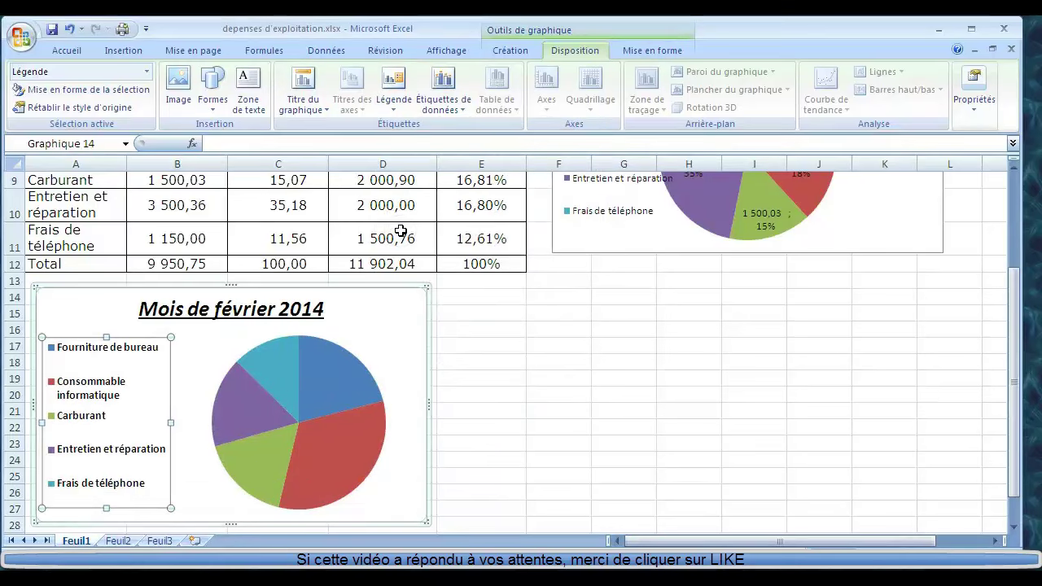
click(394, 109)
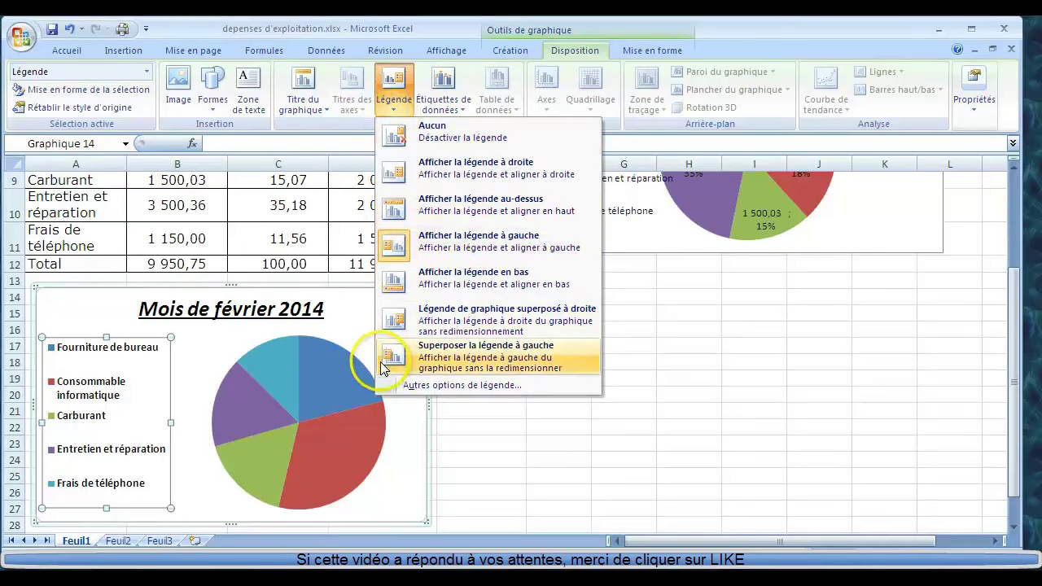
click(334, 375)
Add centred data labels with the expense amounts to the slices of the February pie
click(333, 376)
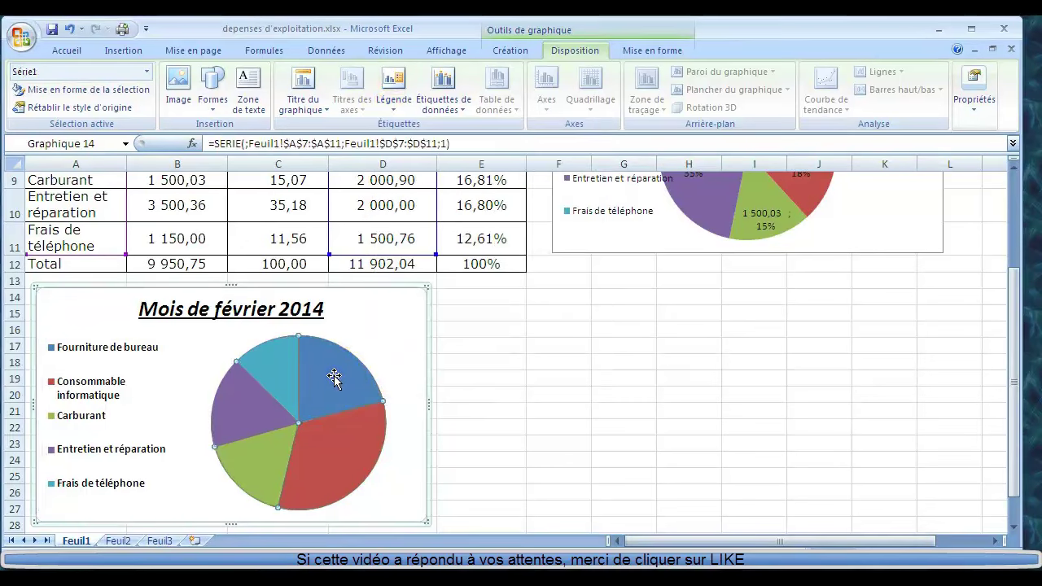
right_click(334, 376)
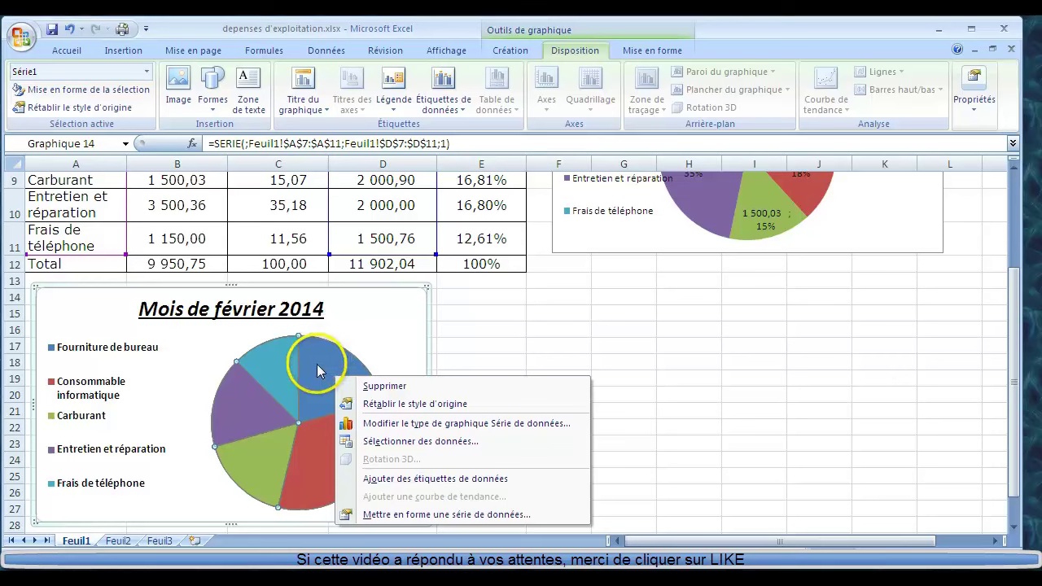
click(317, 371)
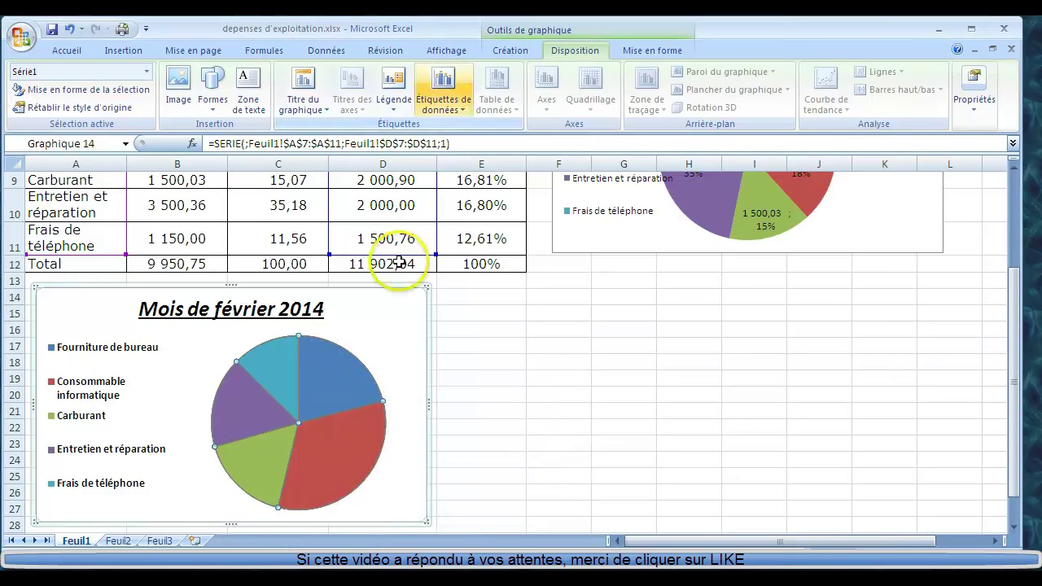
click(453, 104)
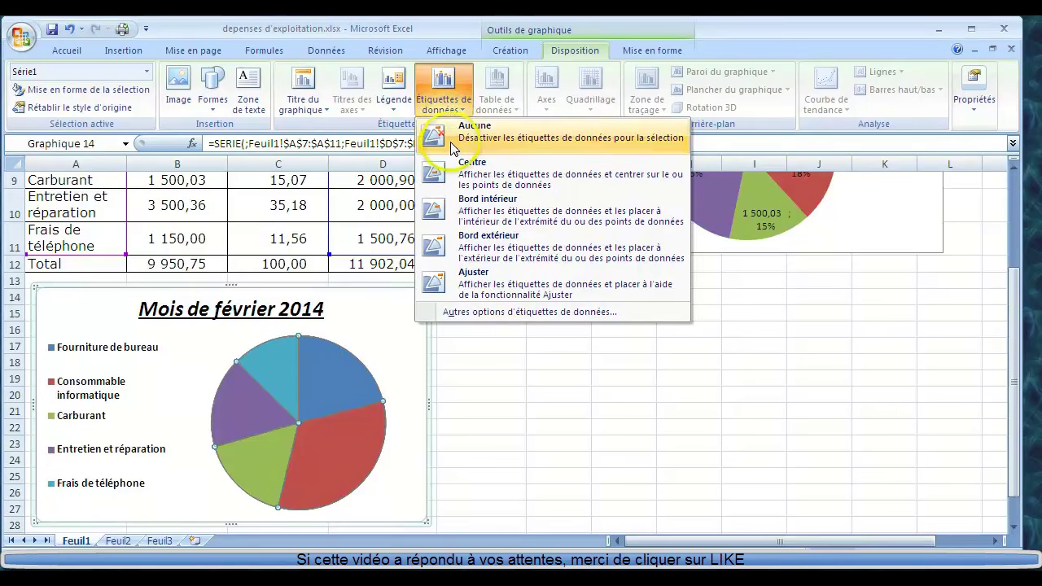
click(438, 174)
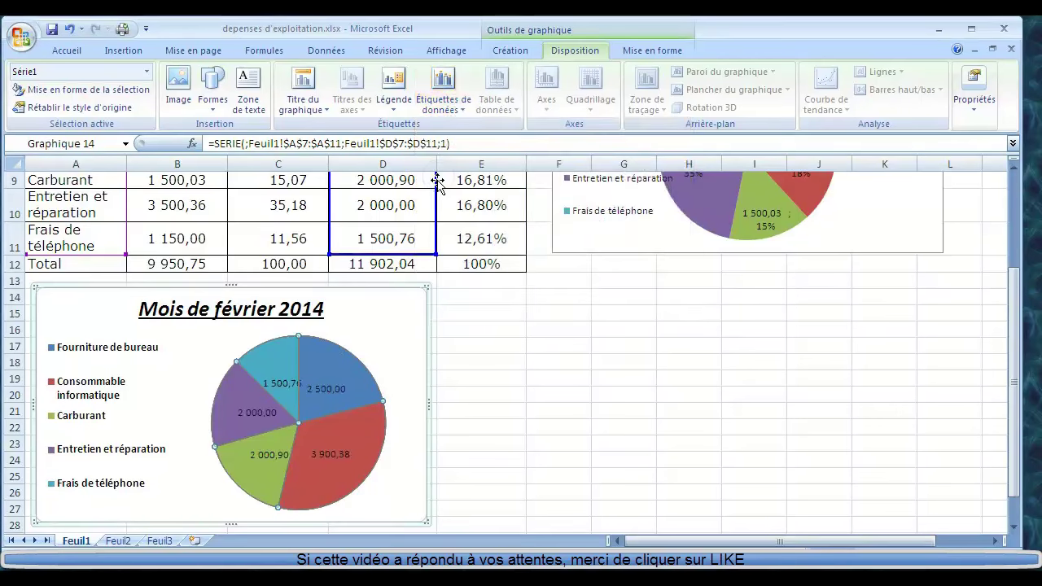
Include the percentage alongside the value in the data label of the February chart's "Fourniture de bureau" slice
click(319, 371)
right_click(319, 372)
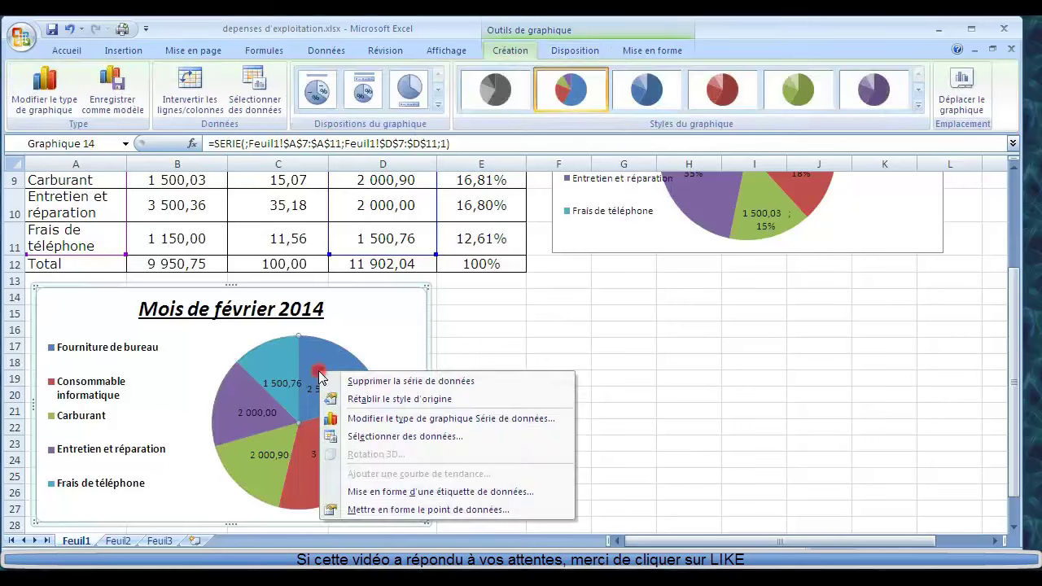
click(386, 494)
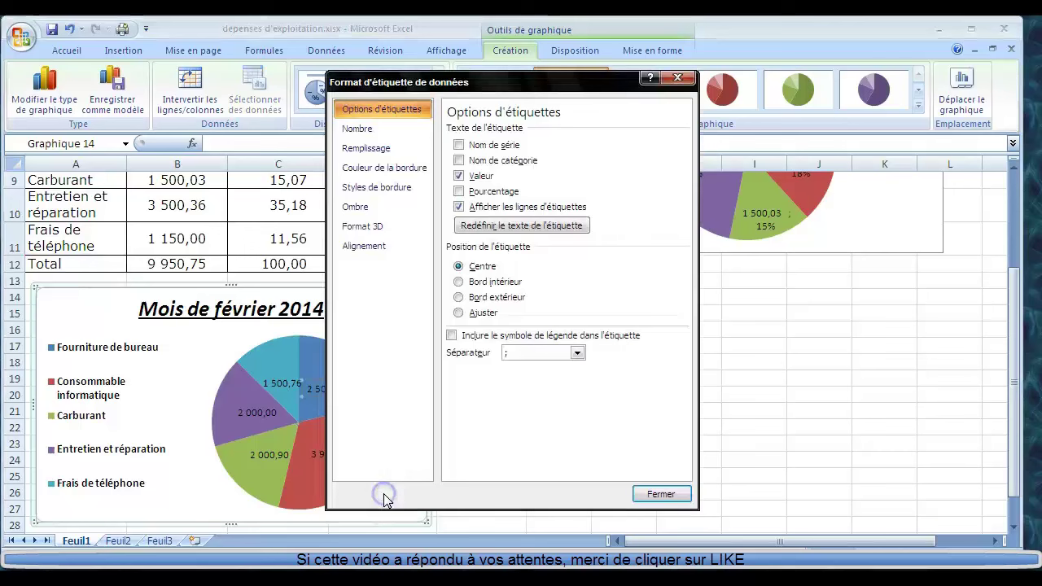
click(459, 192)
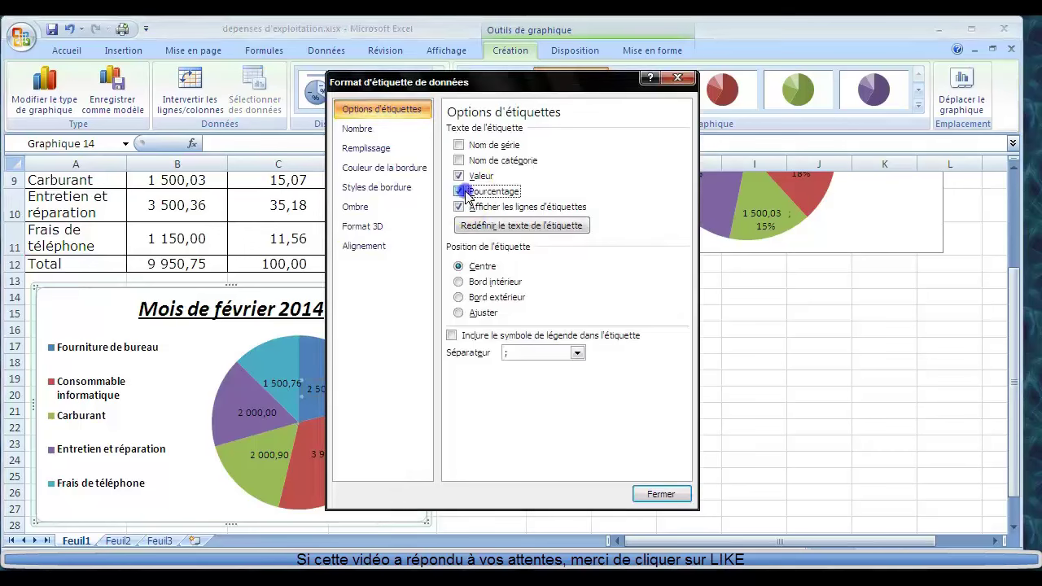
click(651, 497)
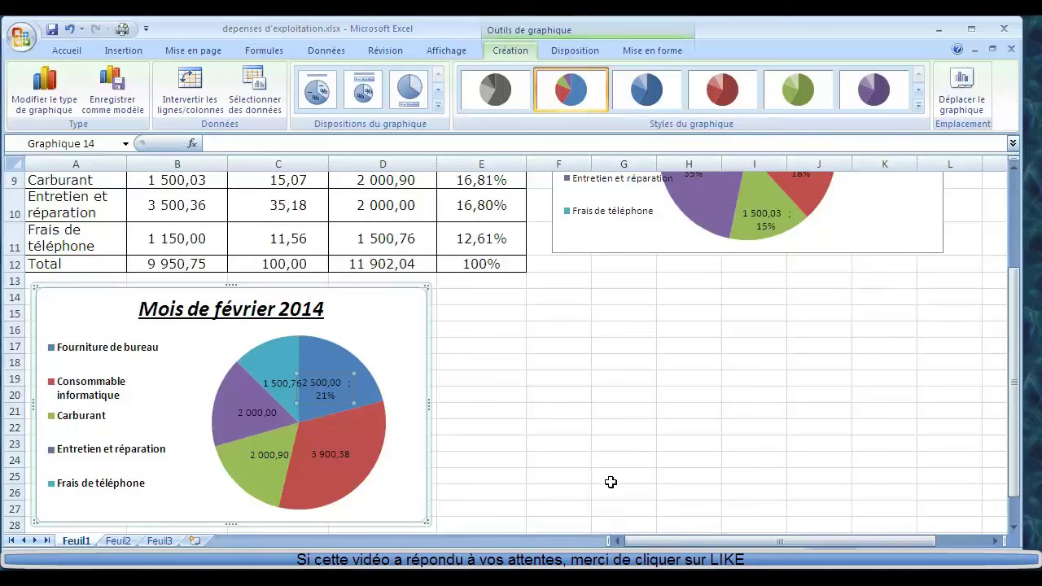
click(522, 440)
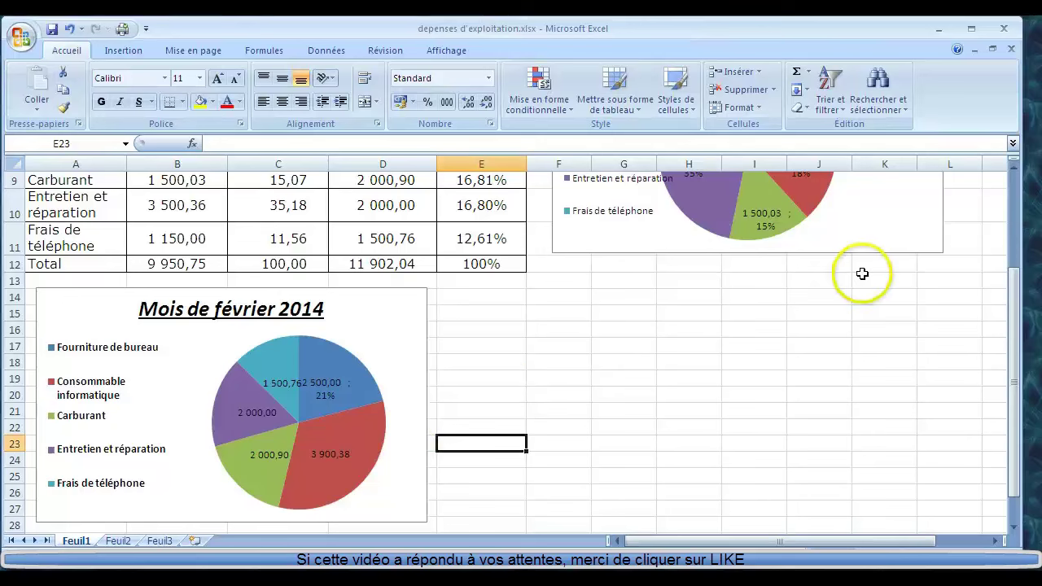
click(1014, 169)
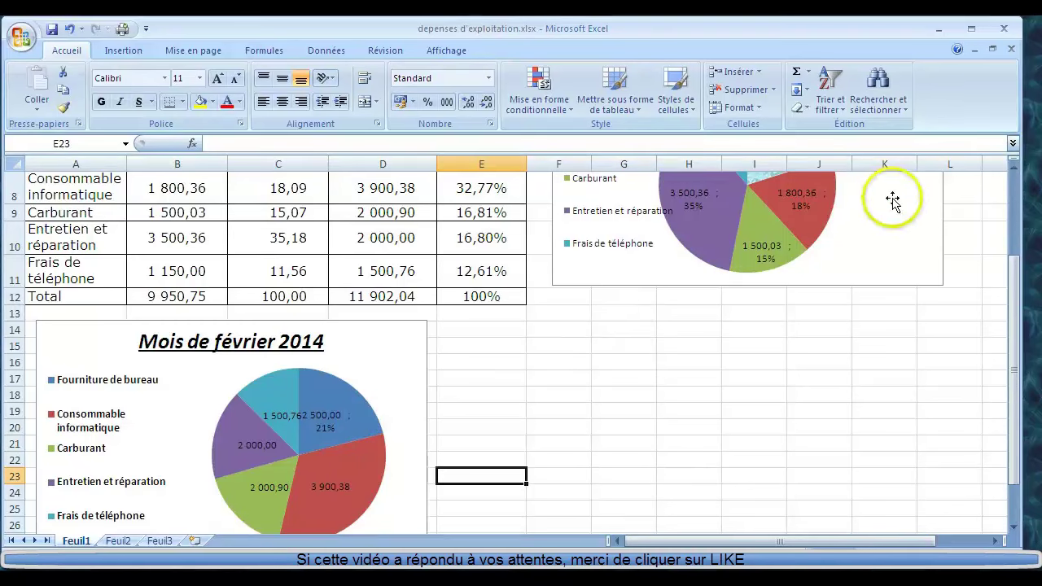
click(1012, 167)
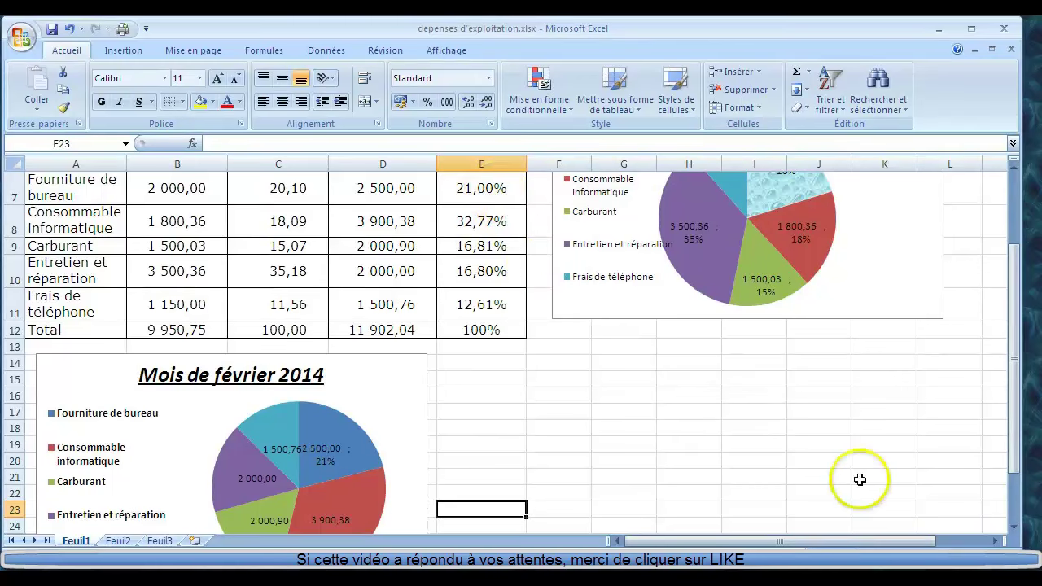
click(1012, 529)
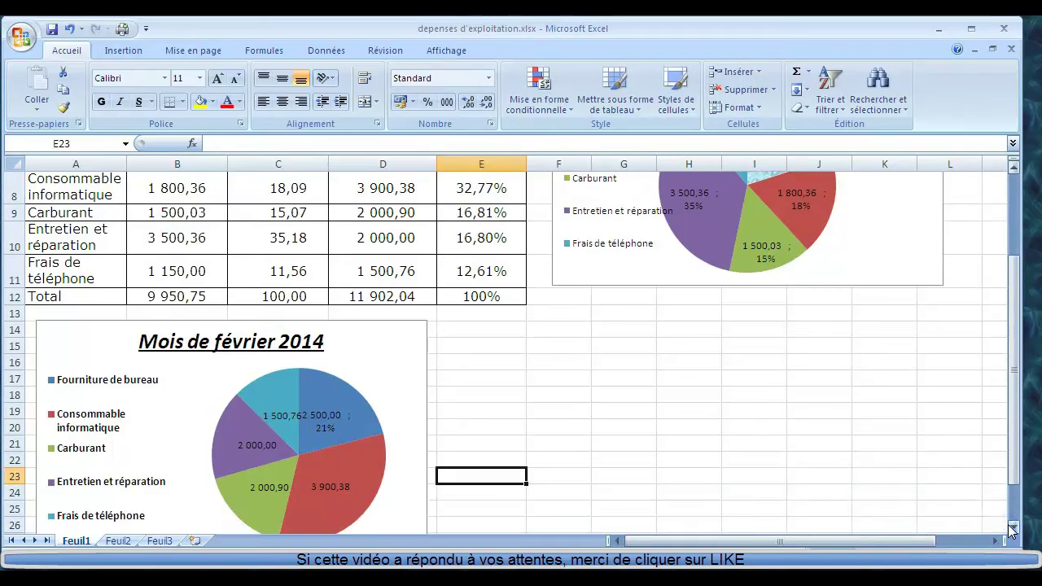
click(1012, 529)
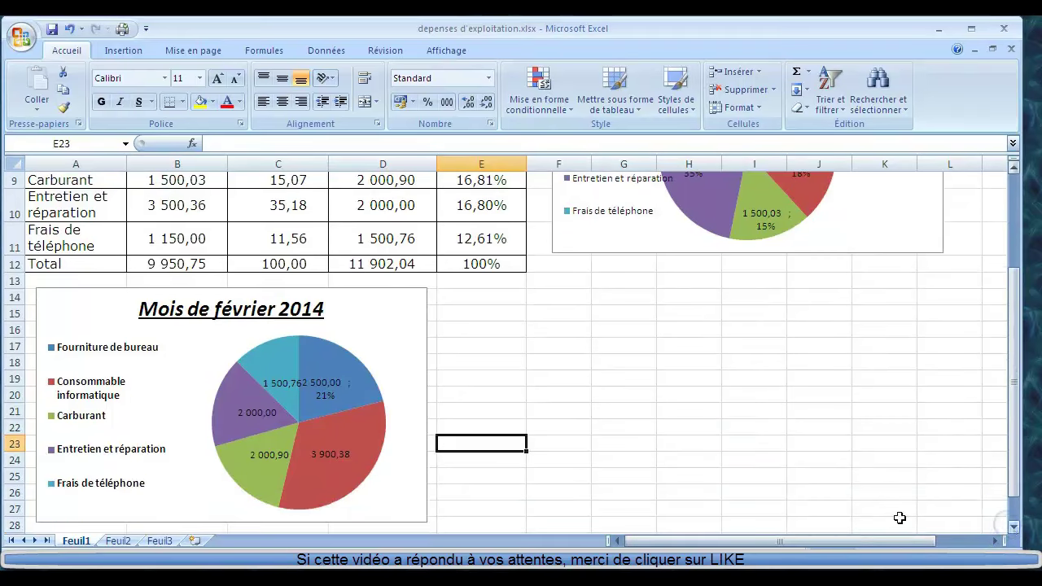
Include the percentage alongside the value in all data labels of the February pie
click(349, 458)
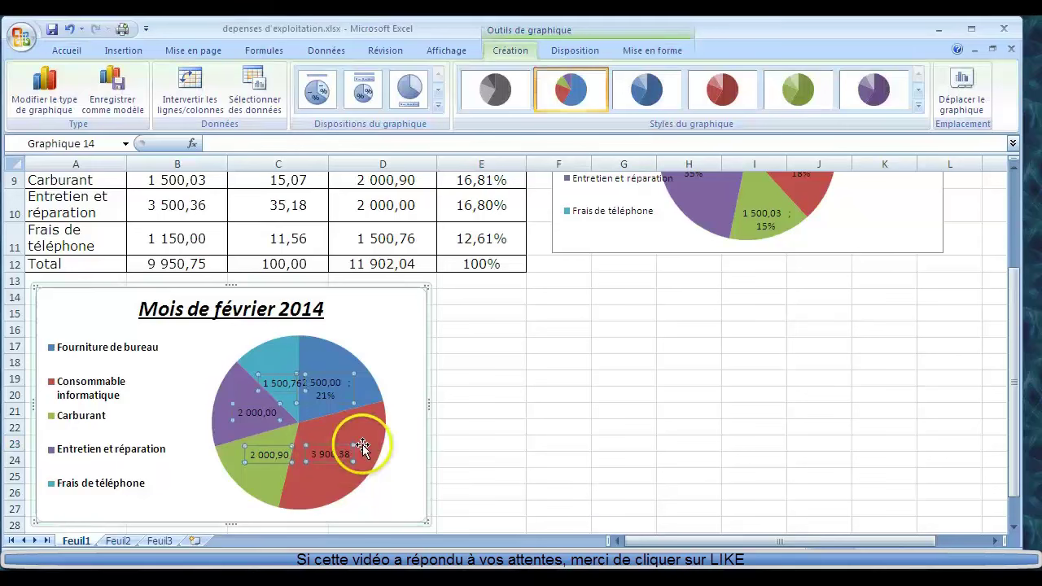
right_click(363, 445)
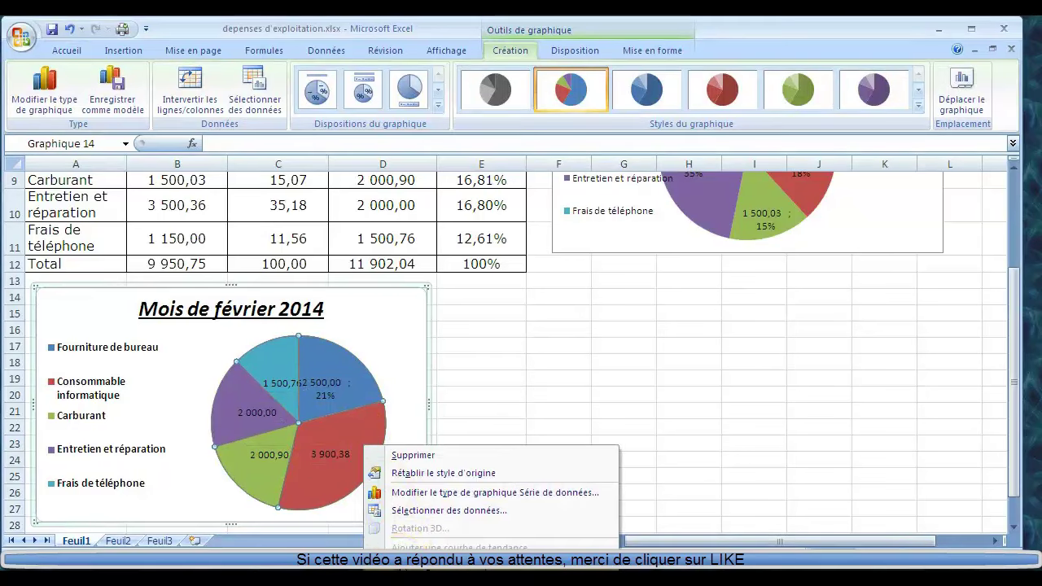
click(422, 567)
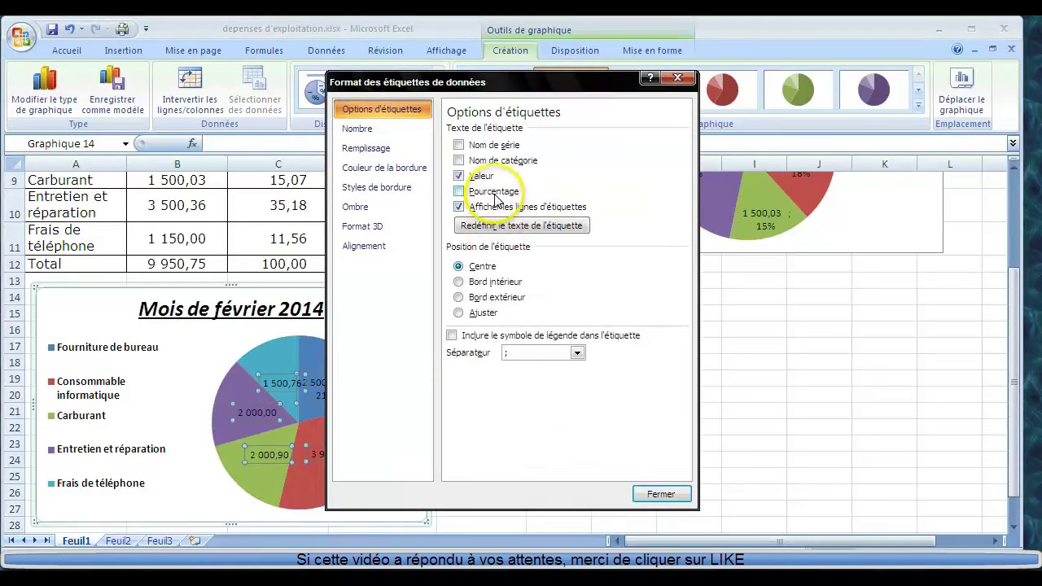
click(495, 193)
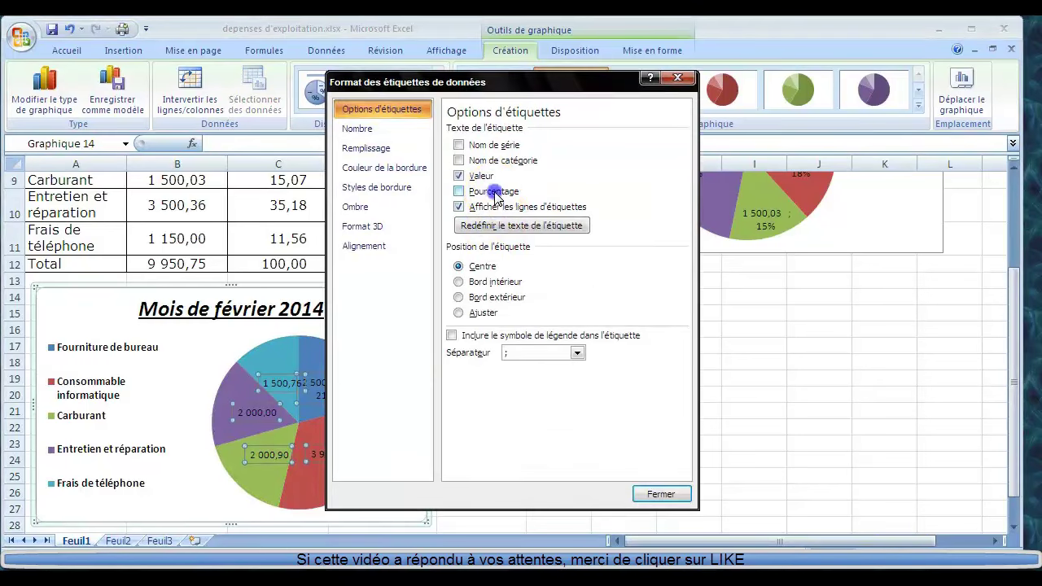
click(659, 494)
click(652, 490)
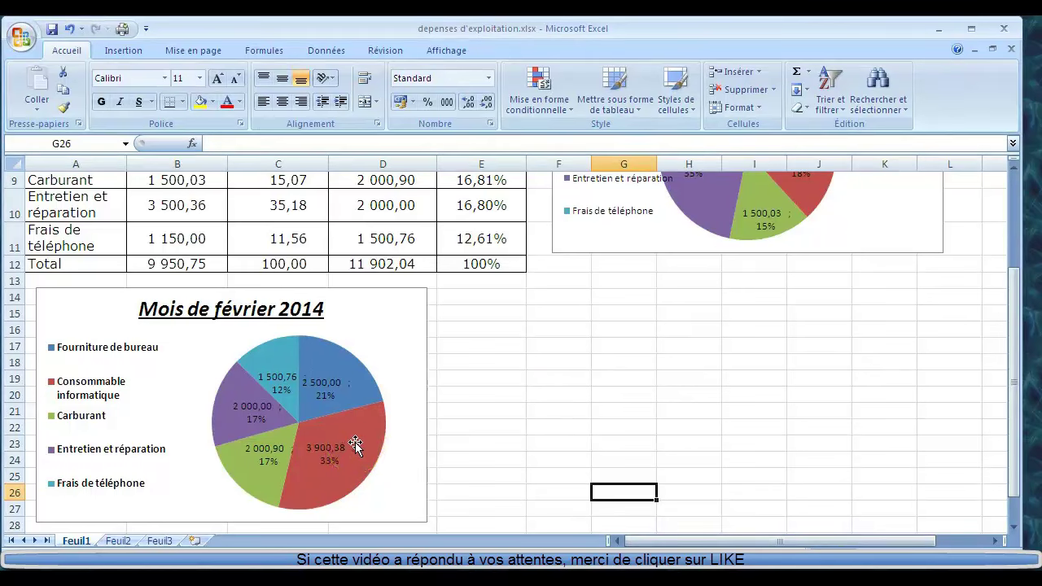
Fill the February pie's "Entretien et réparation" slice with bright pink from the additional standard colours
click(1013, 166)
click(1014, 167)
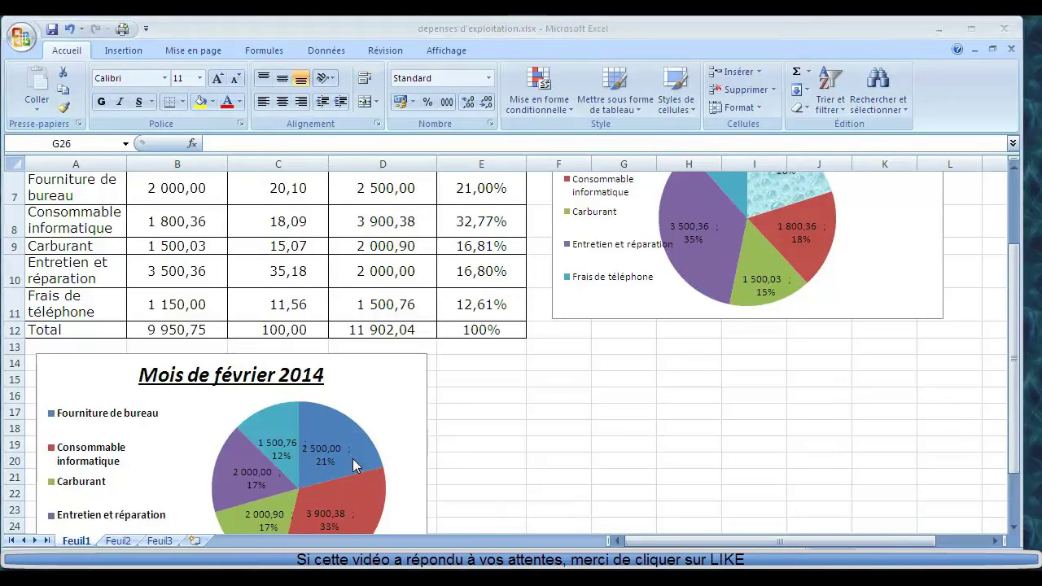
click(285, 504)
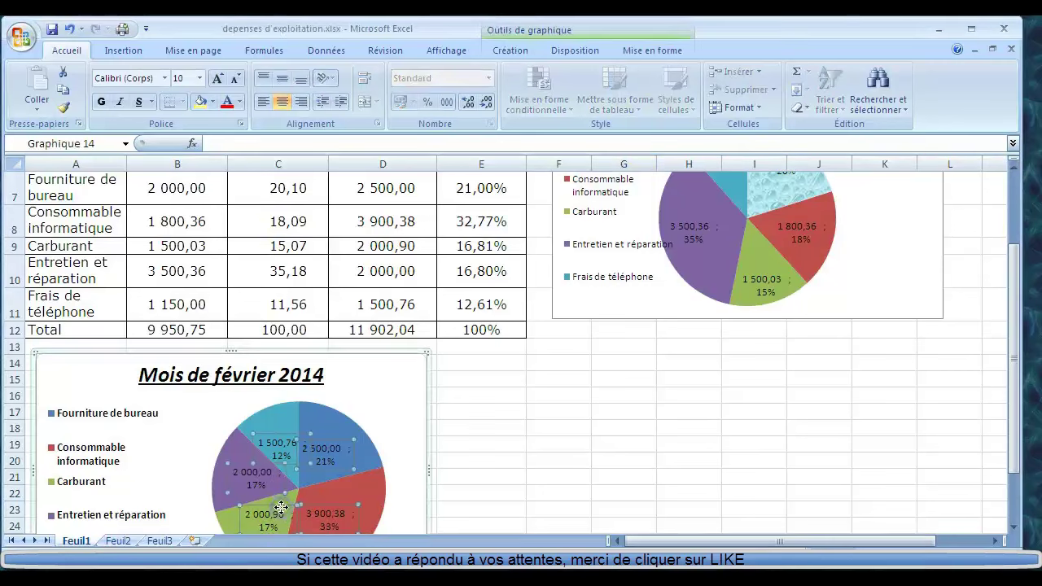
click(382, 485)
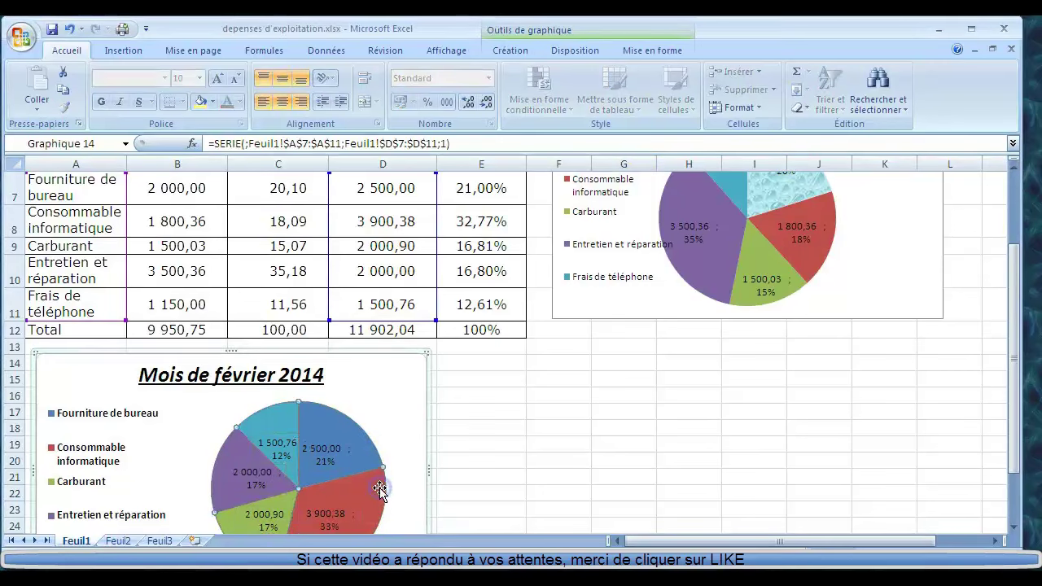
click(221, 484)
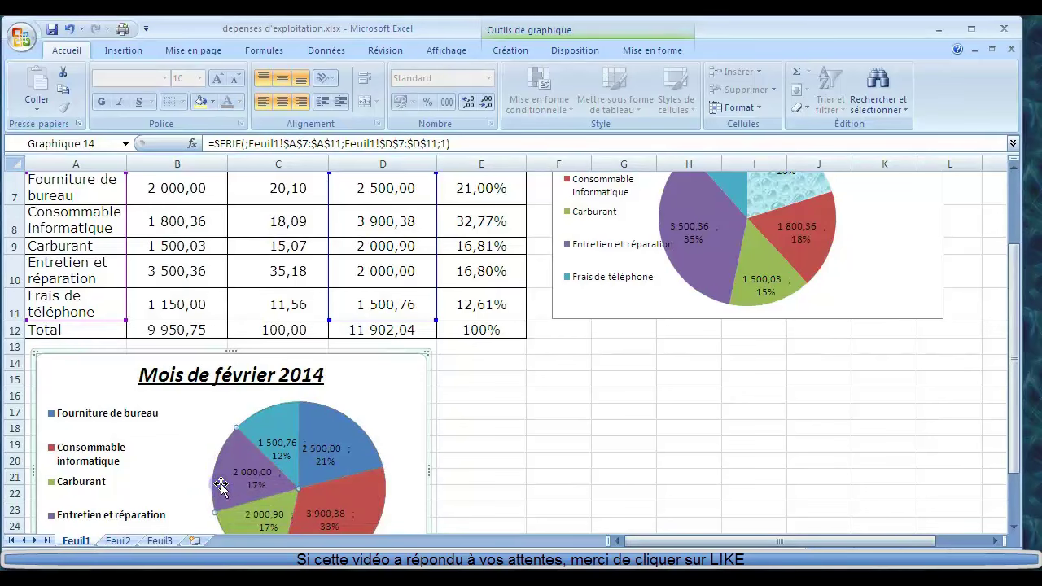
double_click(220, 485)
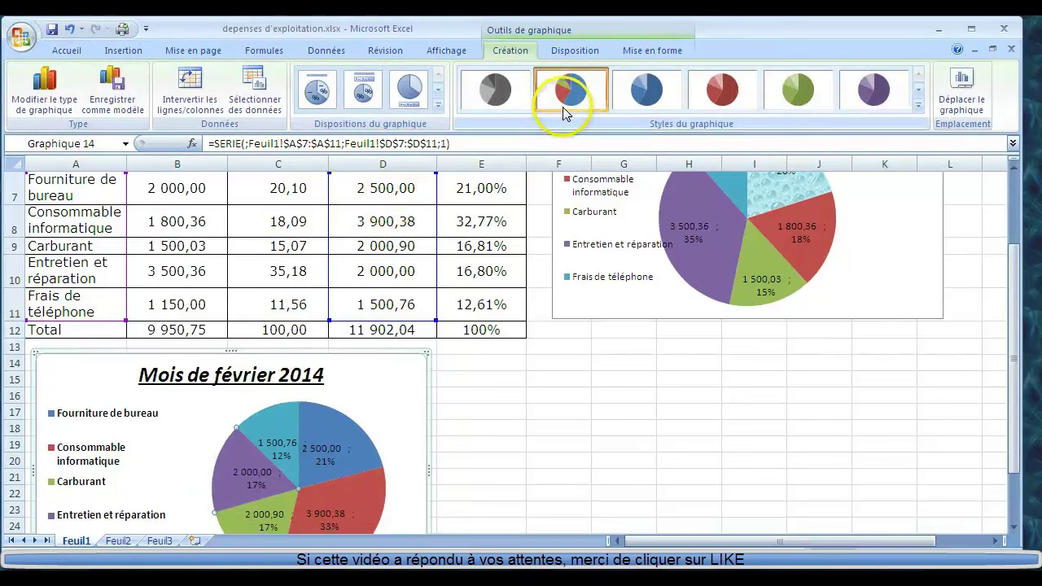
click(643, 51)
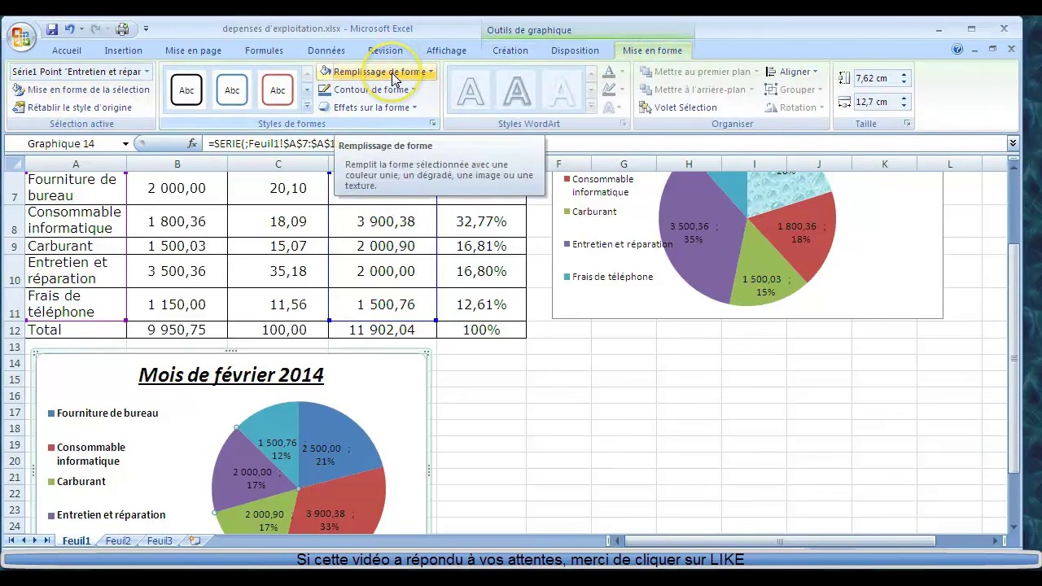
click(391, 72)
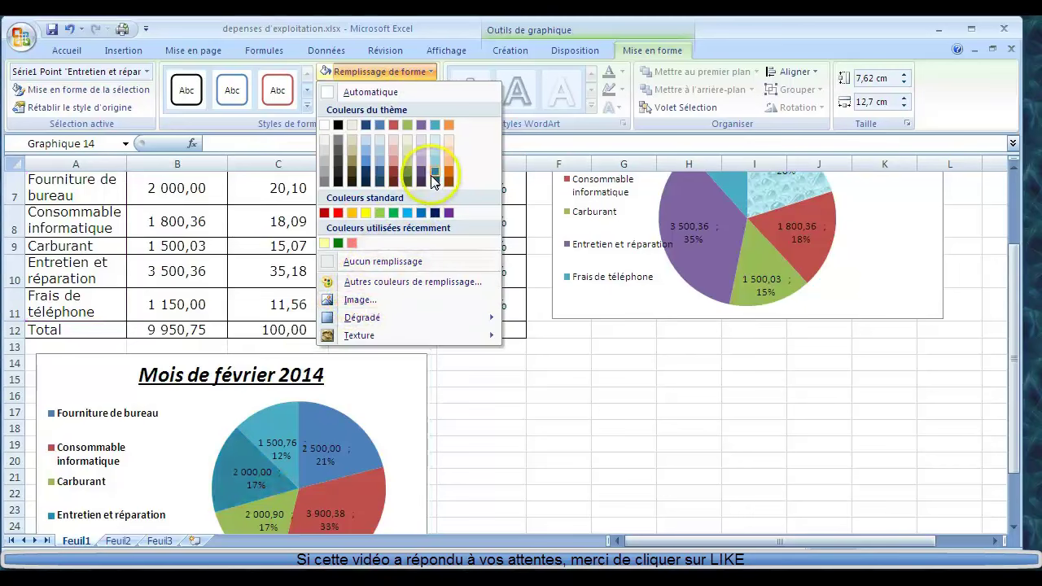
click(377, 283)
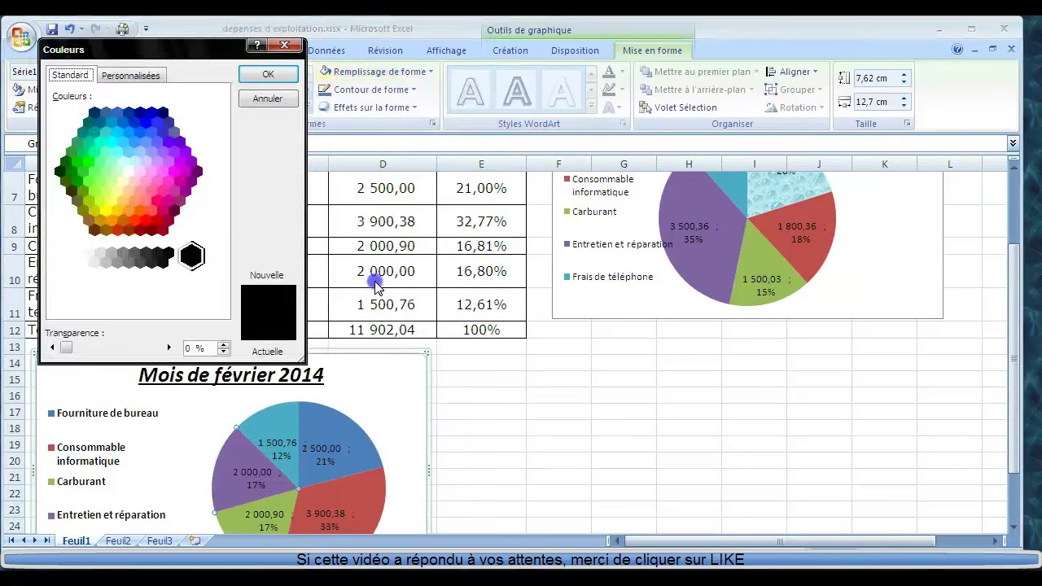
click(168, 181)
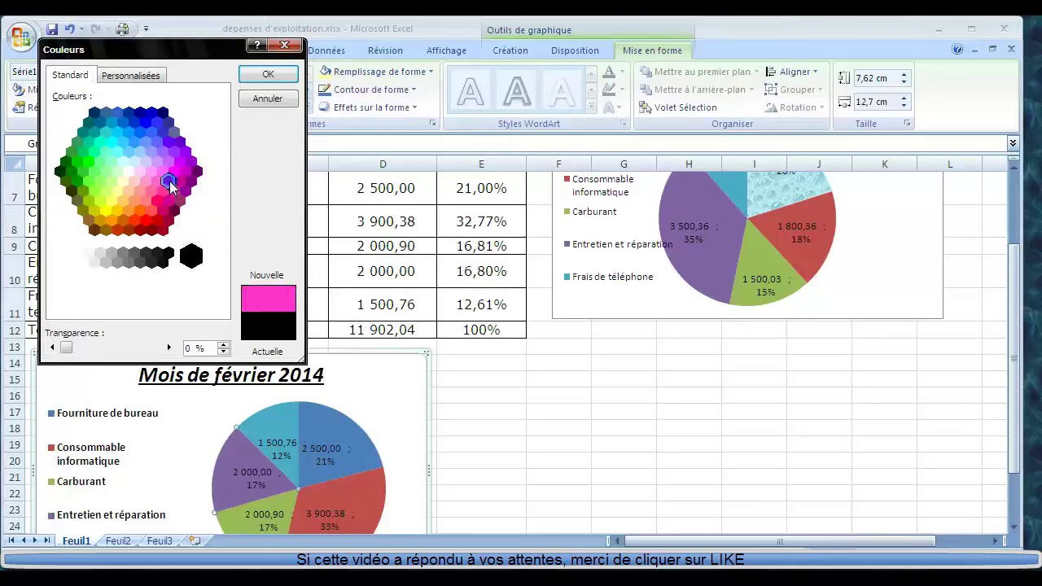
click(269, 78)
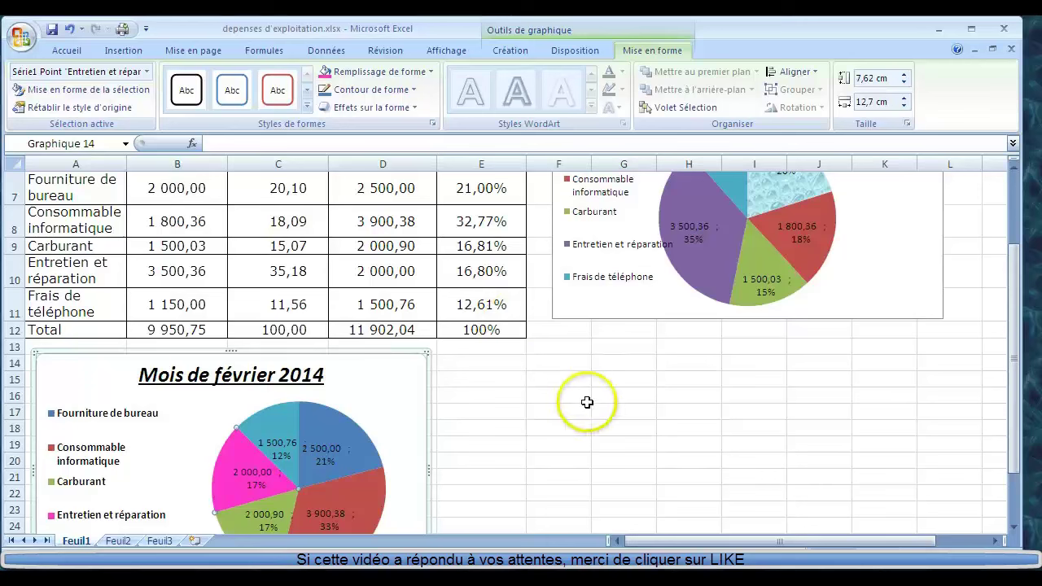
click(686, 425)
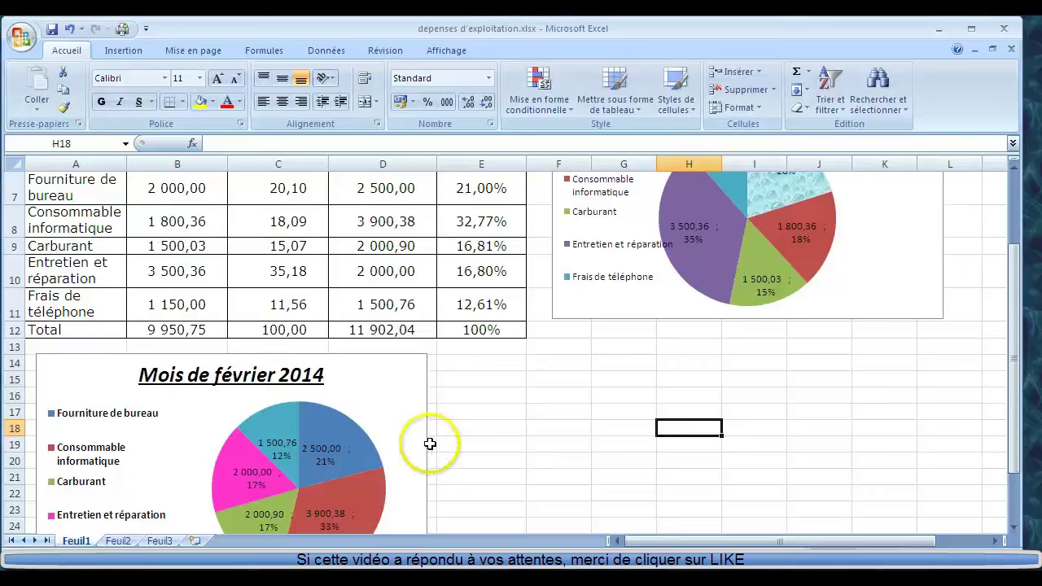
Change the February pie chart to the first 2D clustered column type under Histogramme
click(352, 432)
right_click(353, 437)
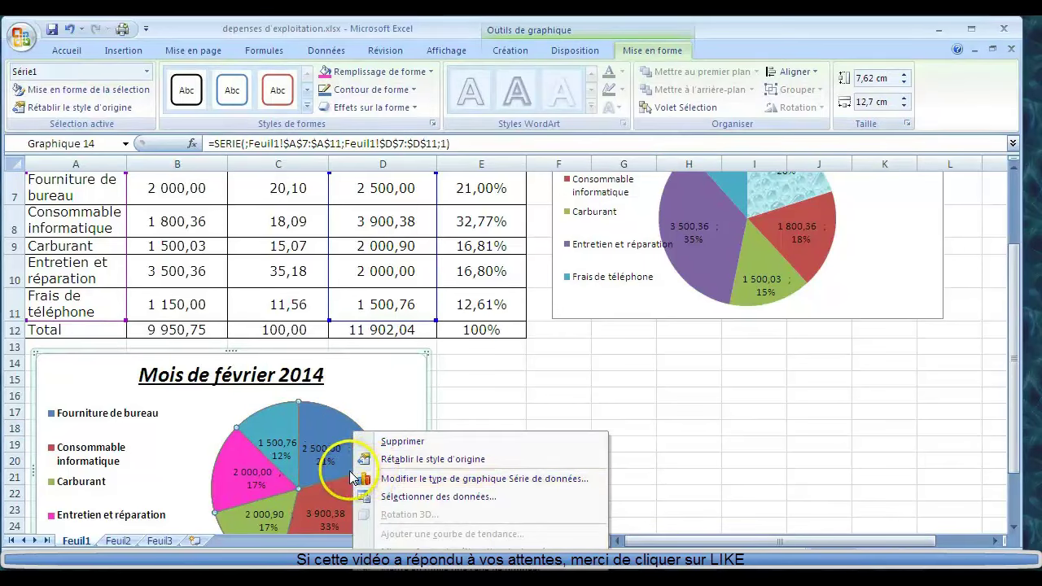
click(391, 480)
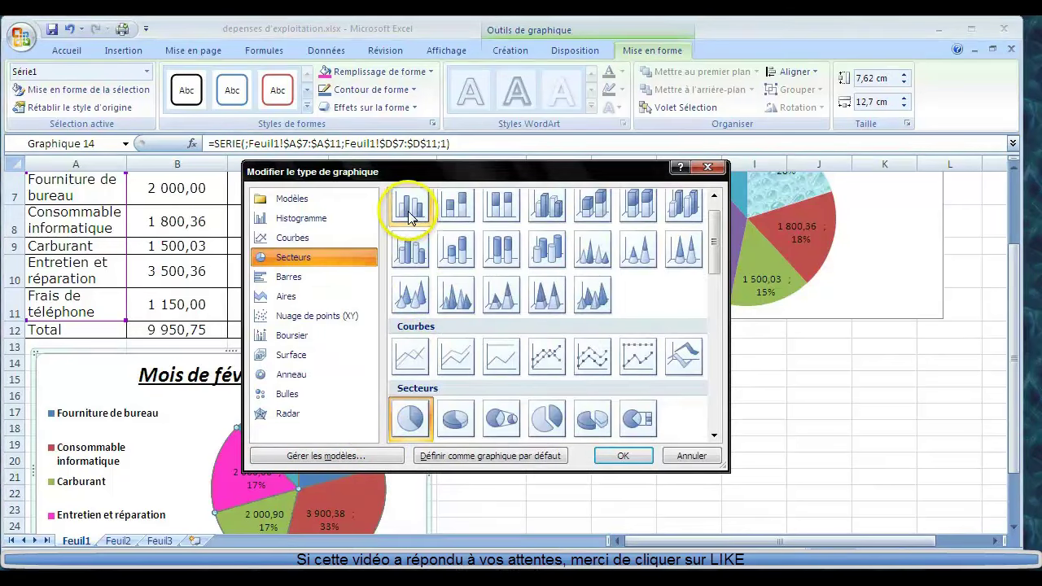
click(326, 217)
click(412, 236)
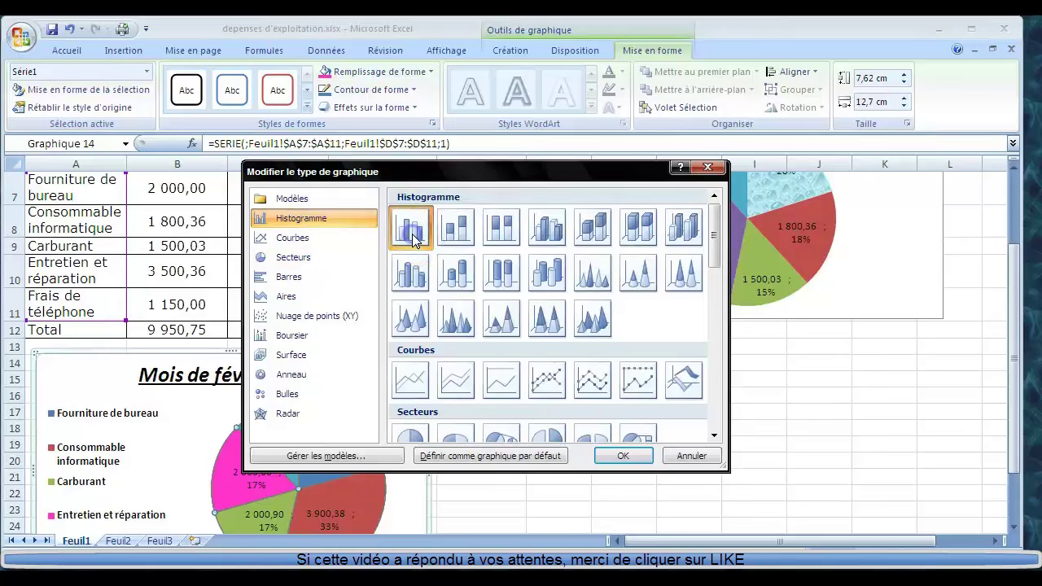
click(606, 456)
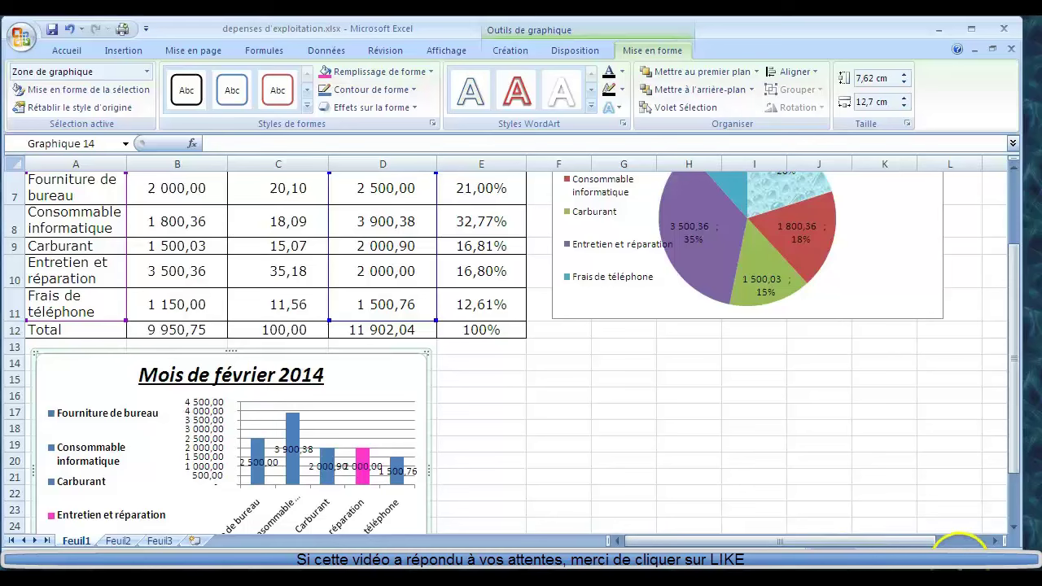
Delete the legend from the "Mois de février 2014" column chart
click(1011, 527)
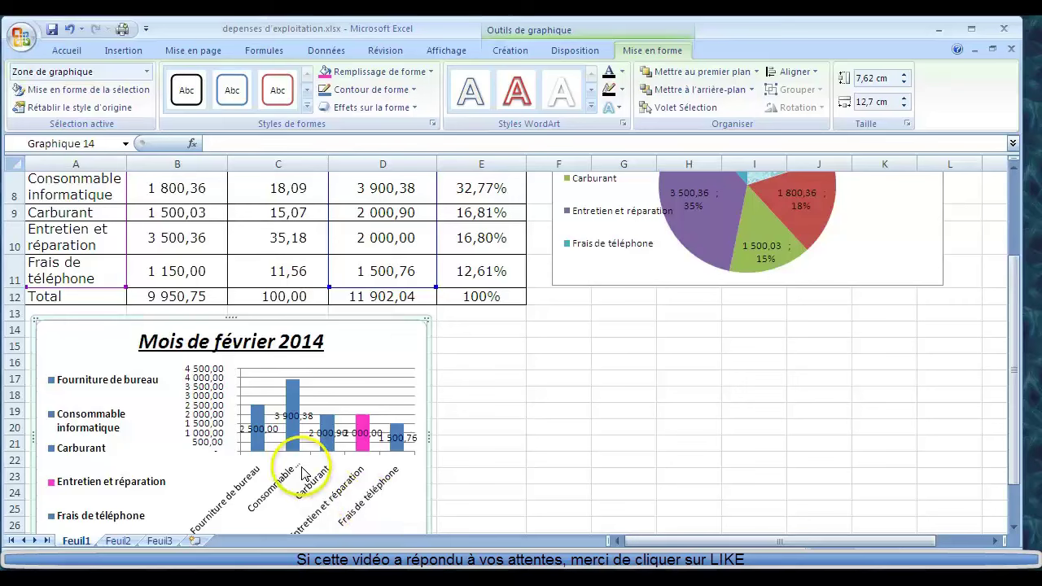
mouse_move(302, 445)
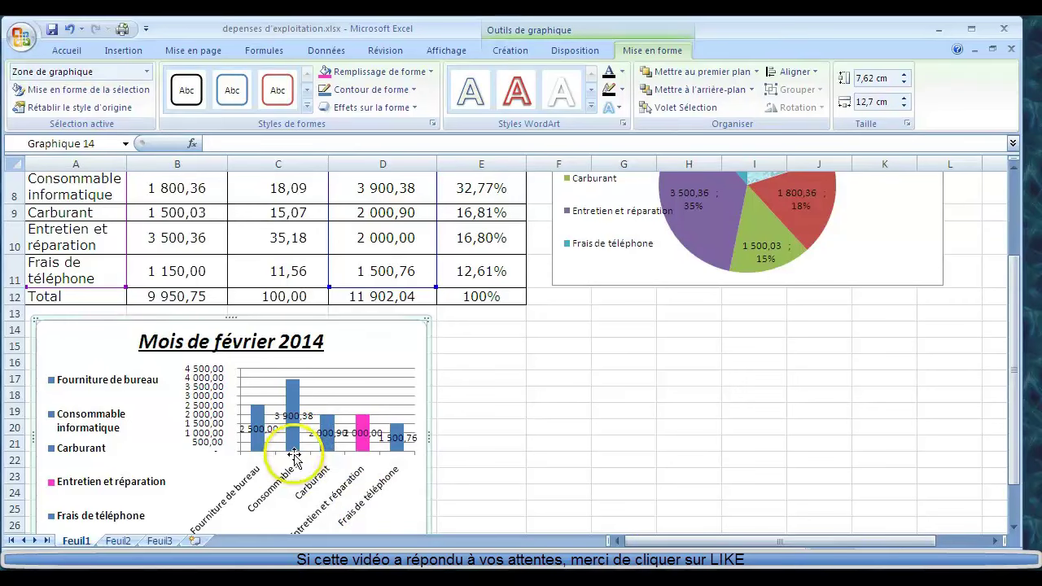
mouse_move(292, 388)
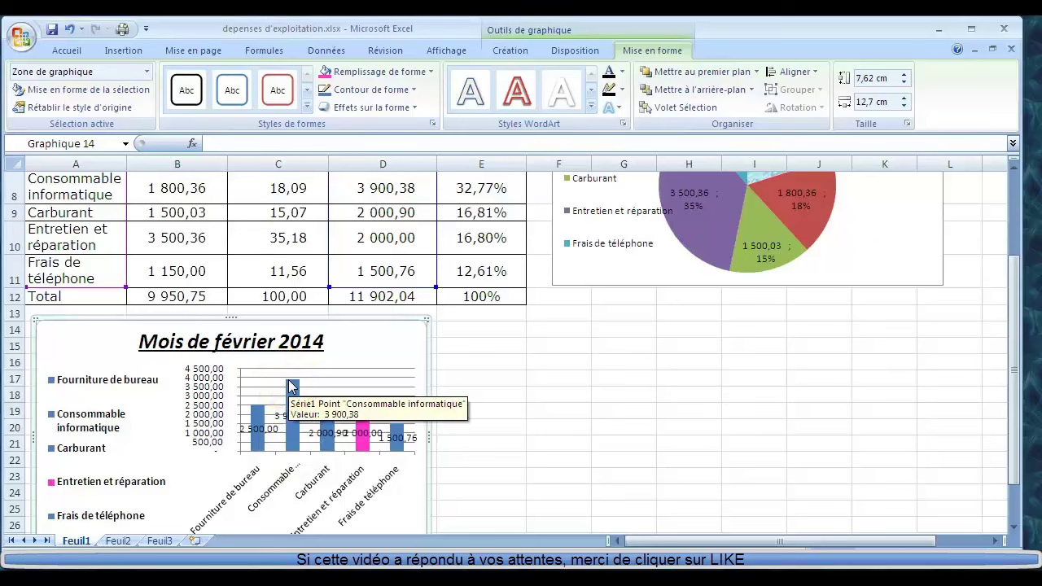
click(292, 389)
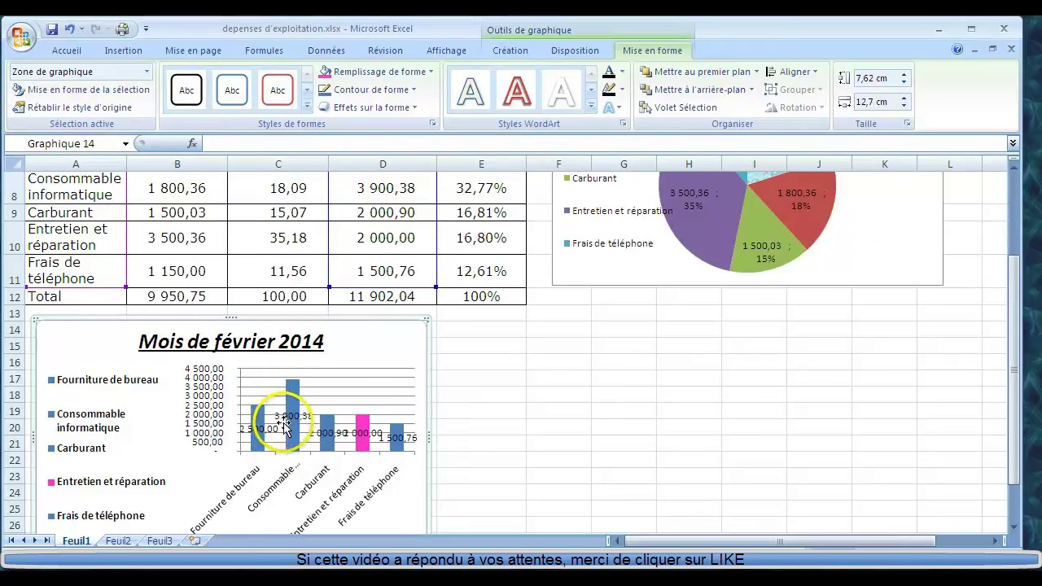
mouse_move(290, 389)
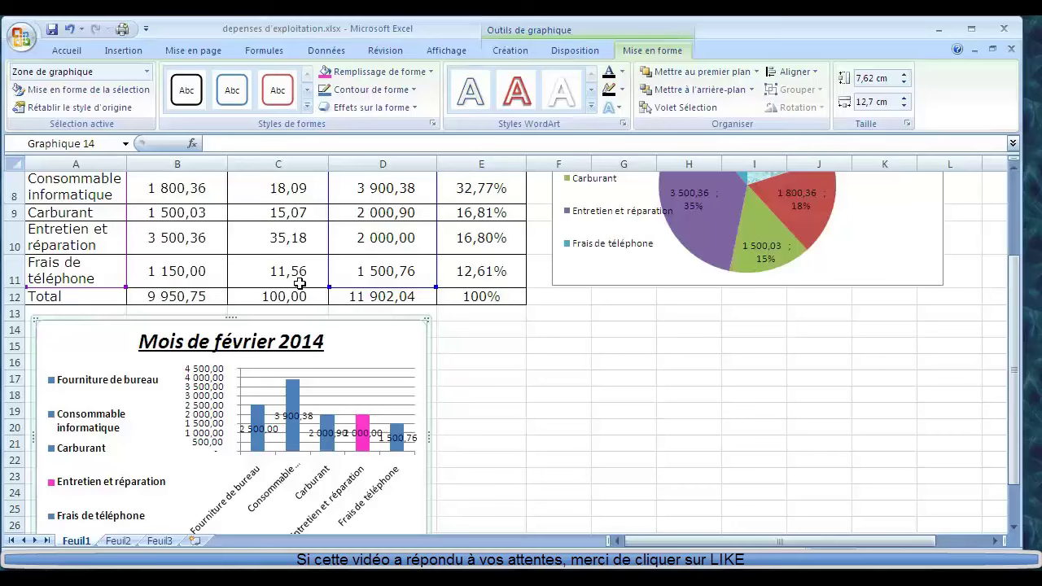
click(126, 371)
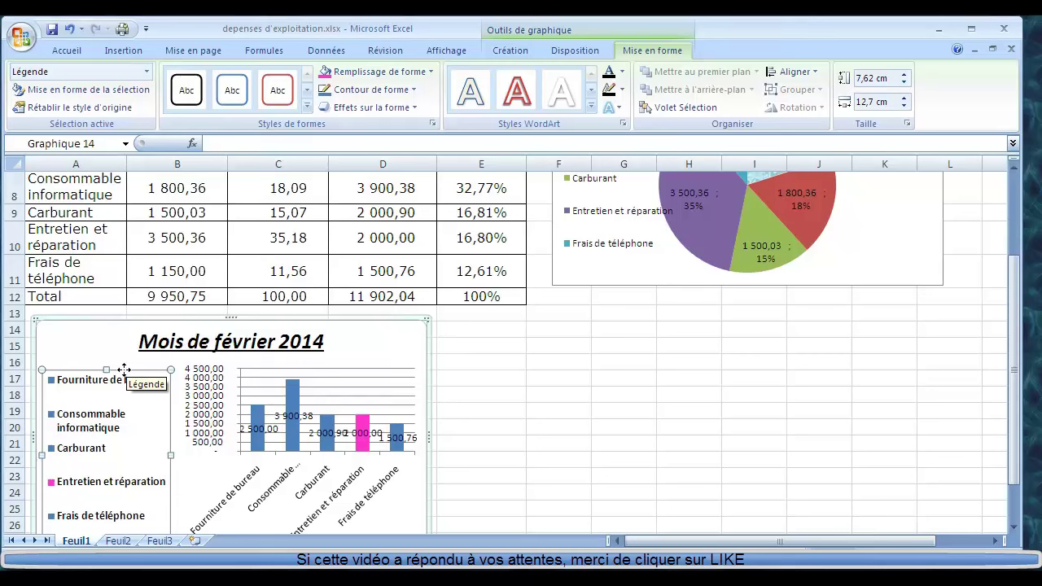
mouse_move(269, 417)
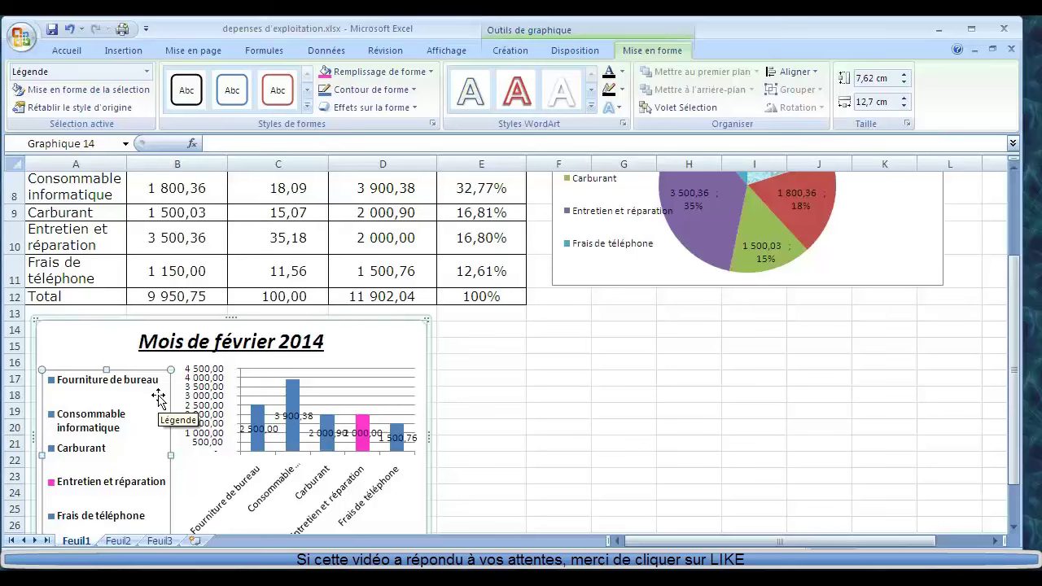
key(Delete)
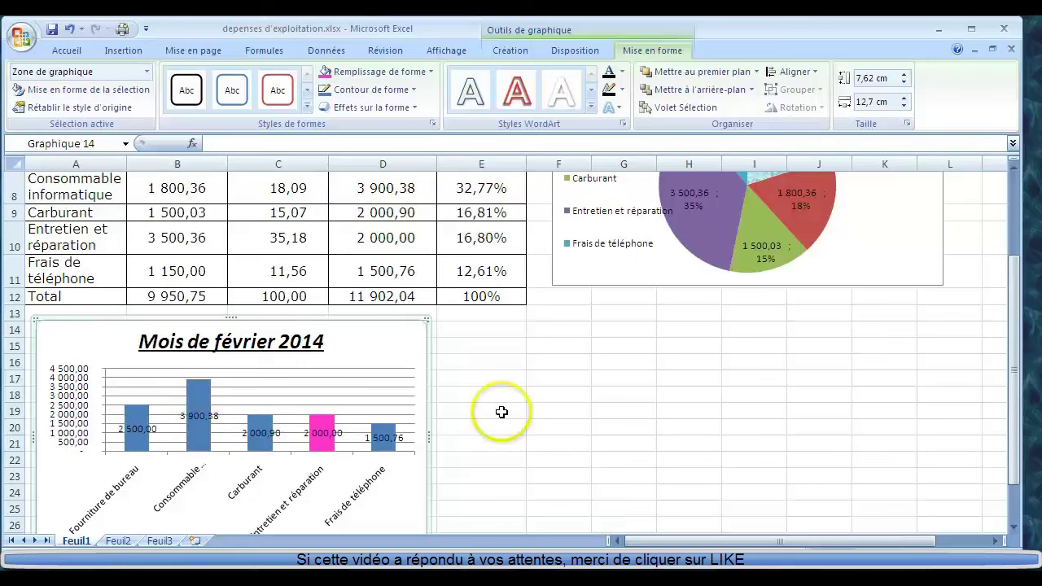
click(528, 413)
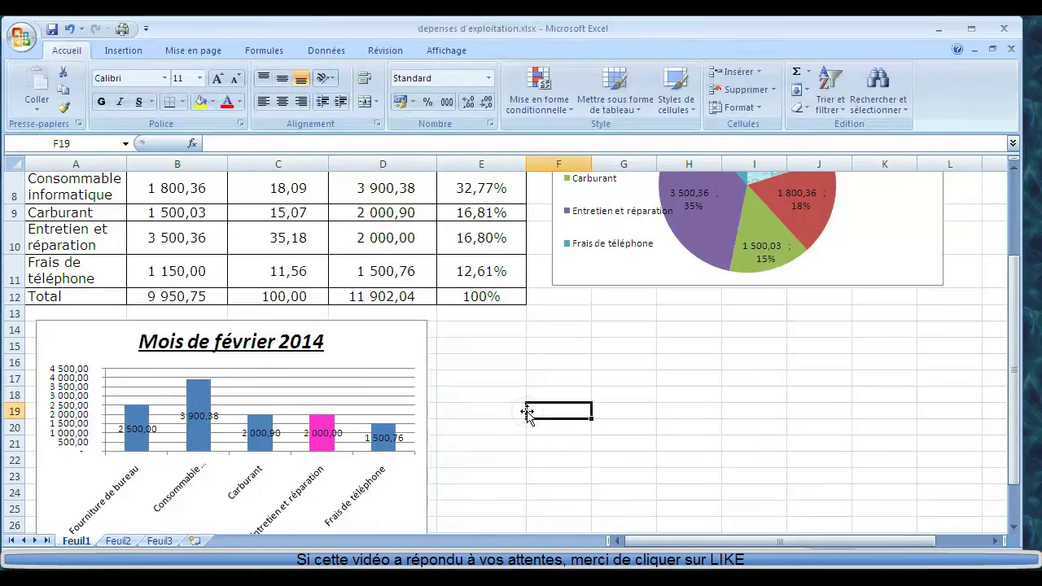
Insert a 2D clustered column chart from the expense categories with the Janvier and Février amounts, ranges A6:B11 and D6:D11
drag(1010, 353, 1013, 320)
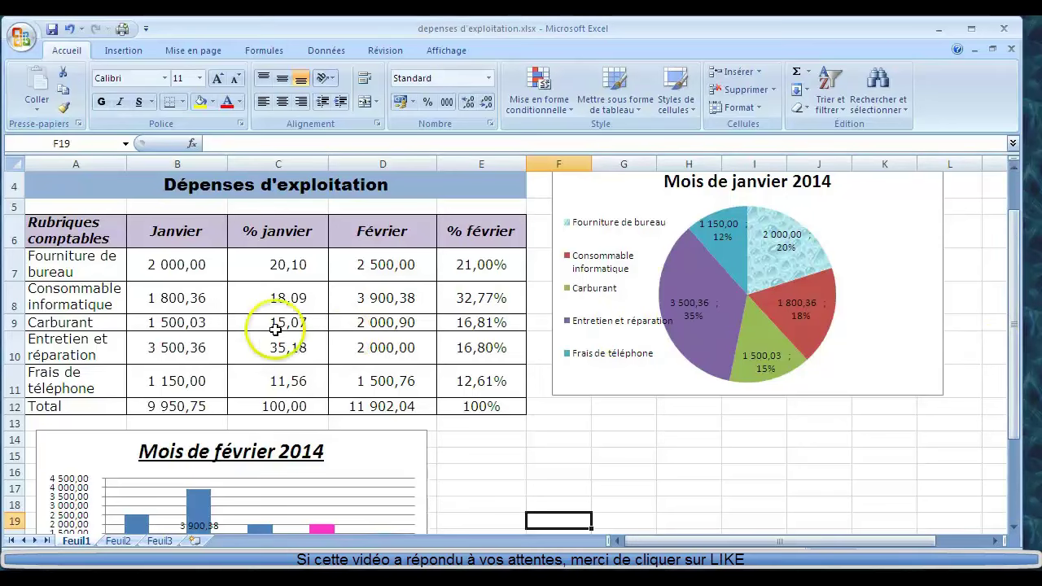
click(85, 238)
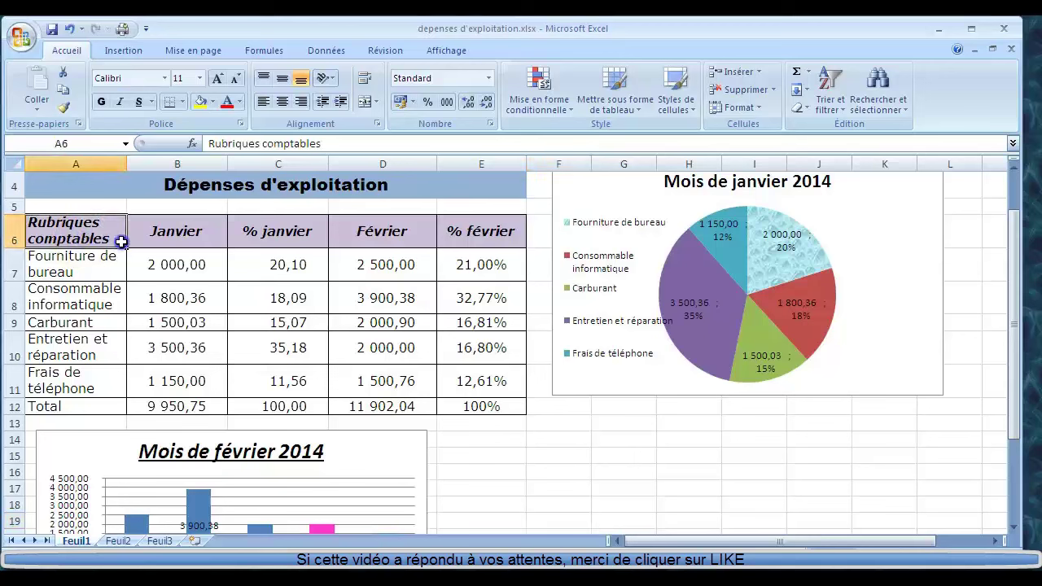
drag(121, 242, 138, 374)
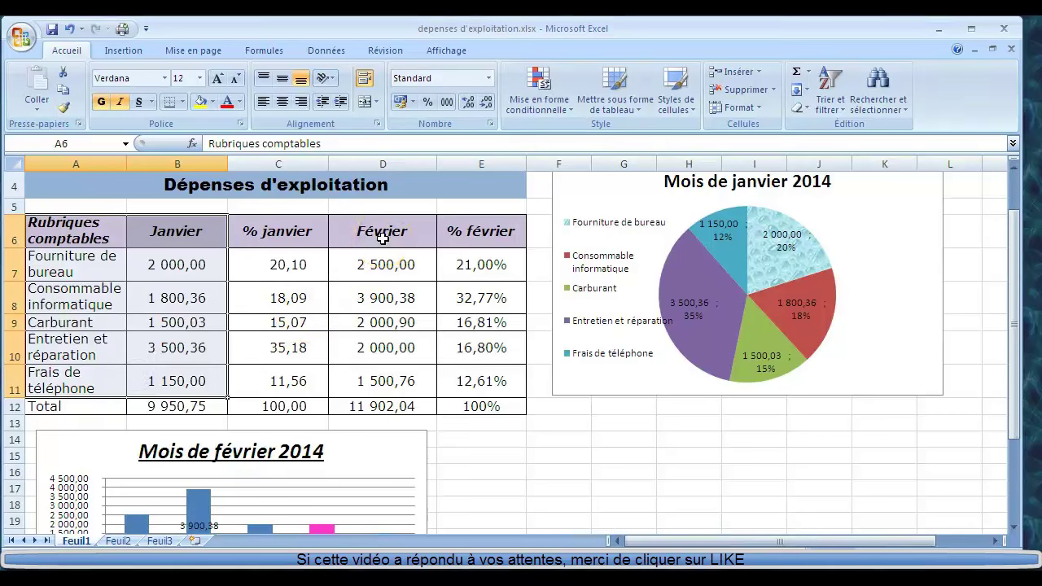
drag(382, 236, 377, 377)
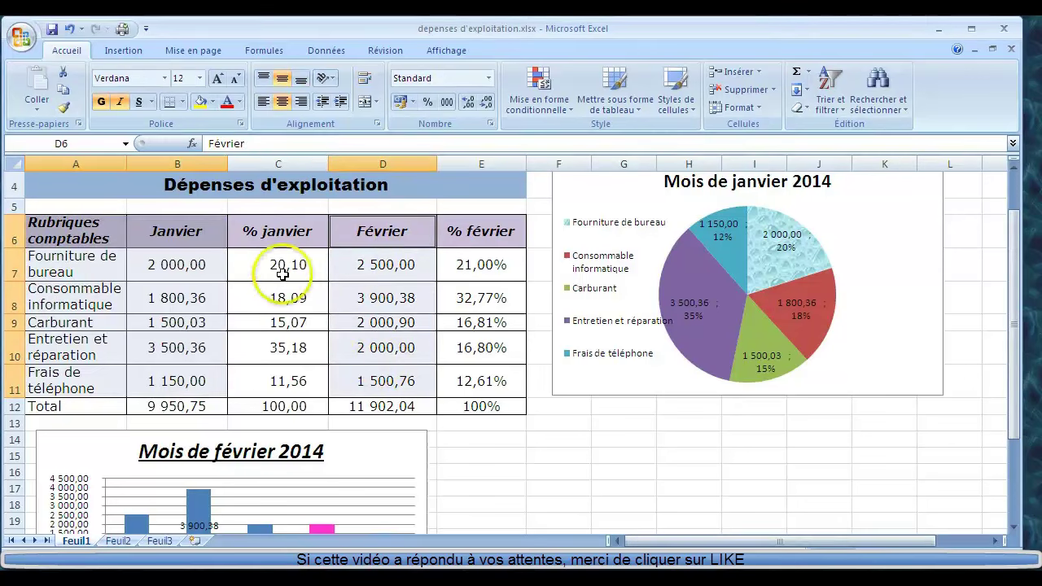
click(122, 51)
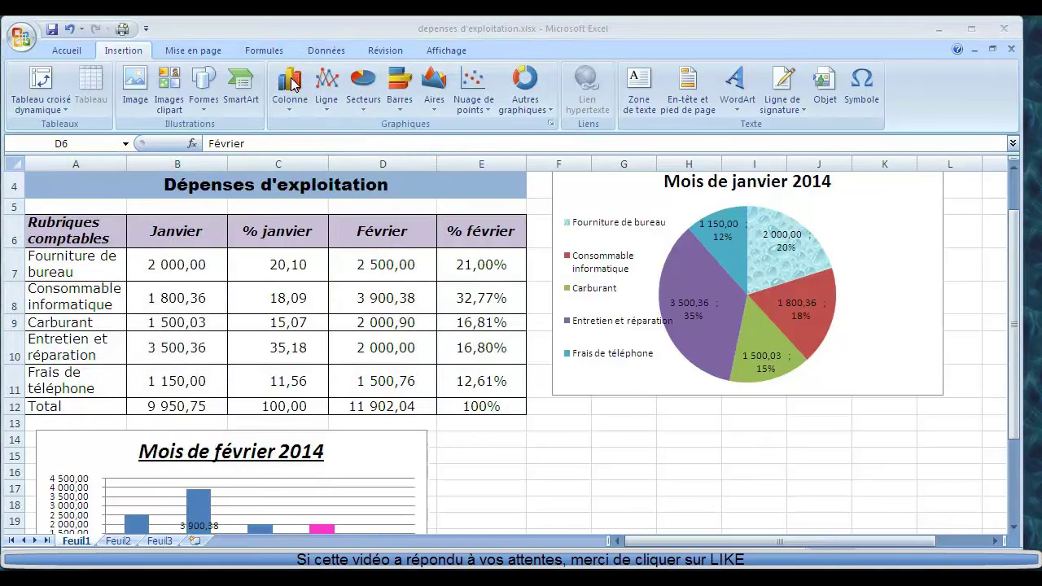
click(291, 81)
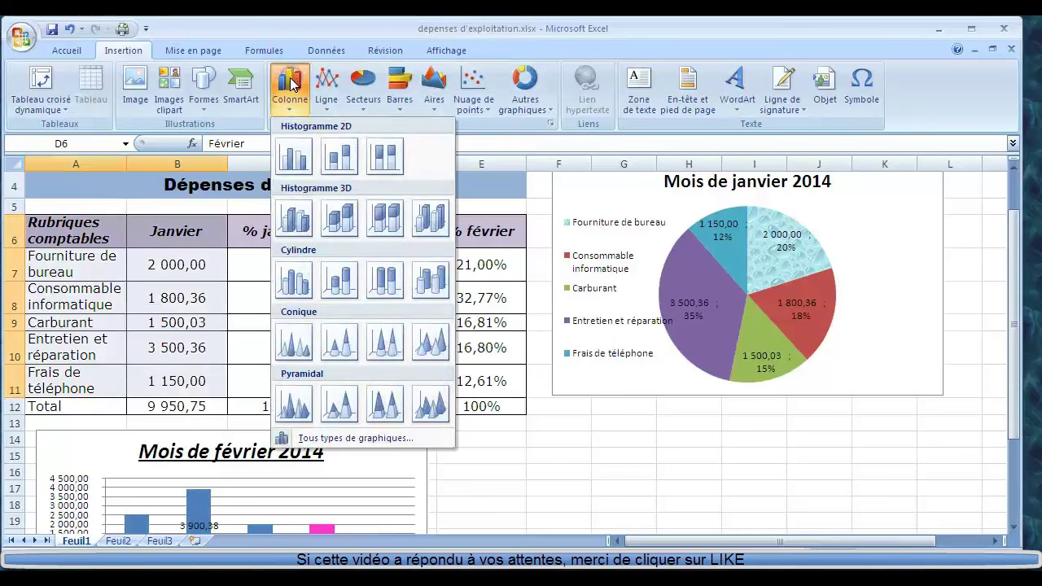
click(293, 163)
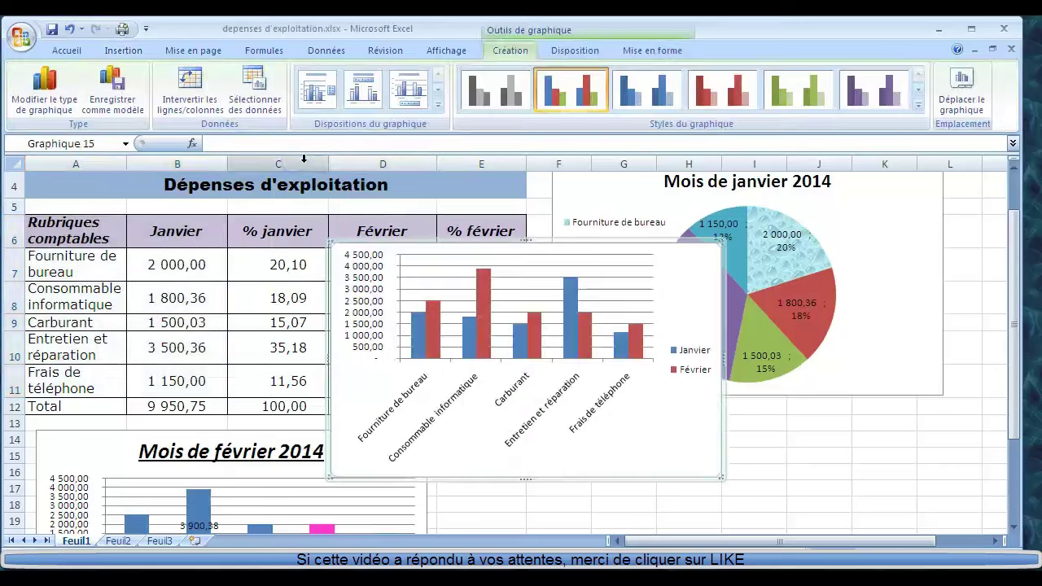
Move the new January–February column chart to the empty cells below the January pie chart
drag(707, 276, 904, 444)
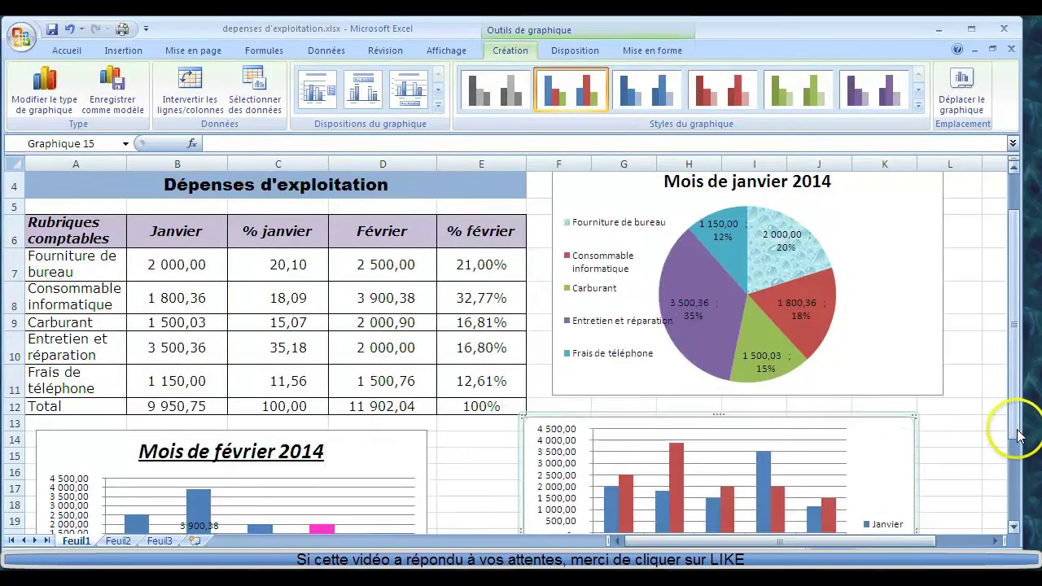
drag(1017, 429, 1026, 488)
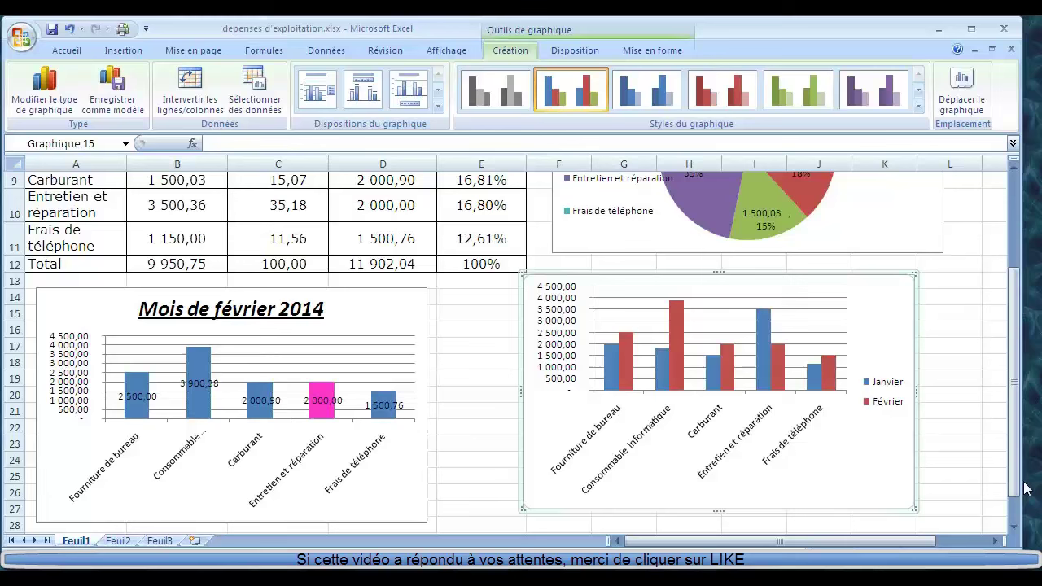
click(881, 409)
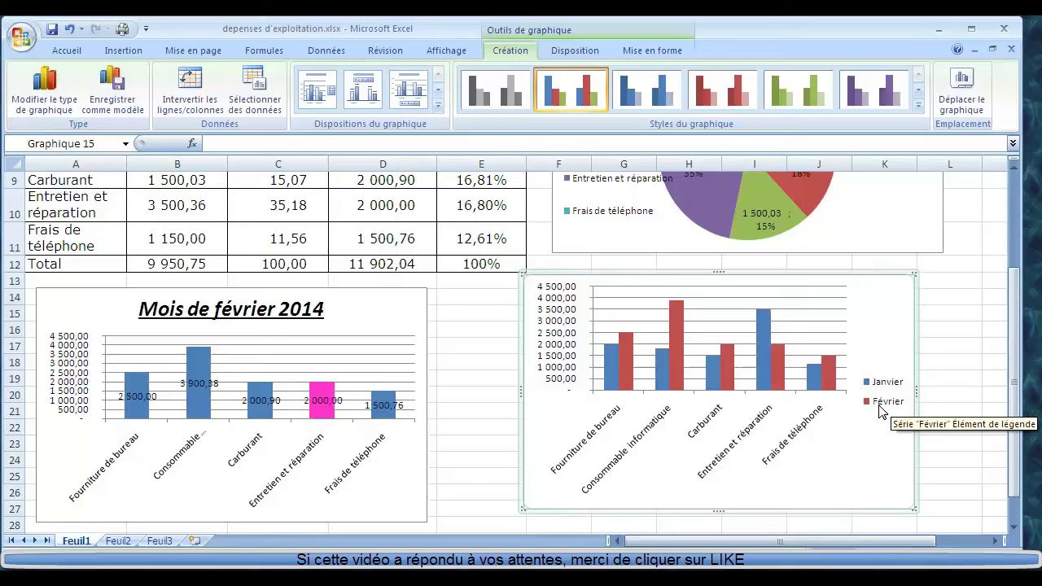
click(861, 414)
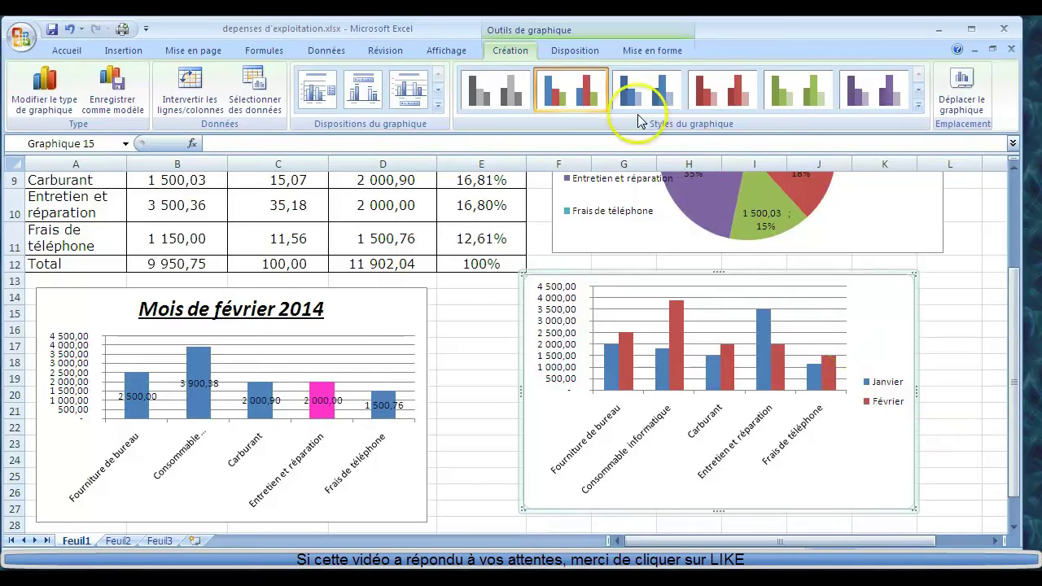
Add a centred overlay title reading "Dépenses d'exploitation" to the January–February column chart
click(583, 50)
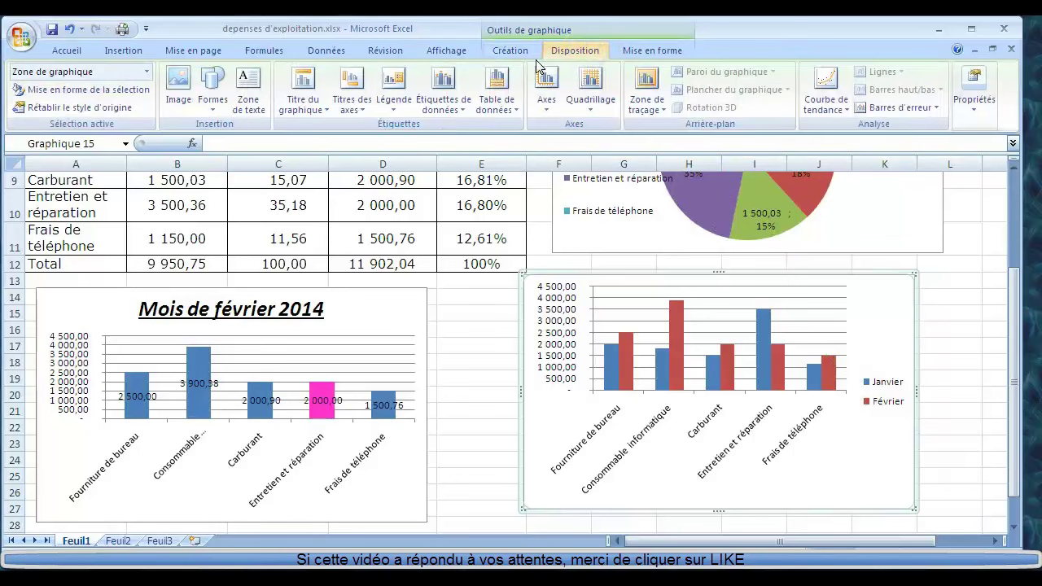
click(303, 91)
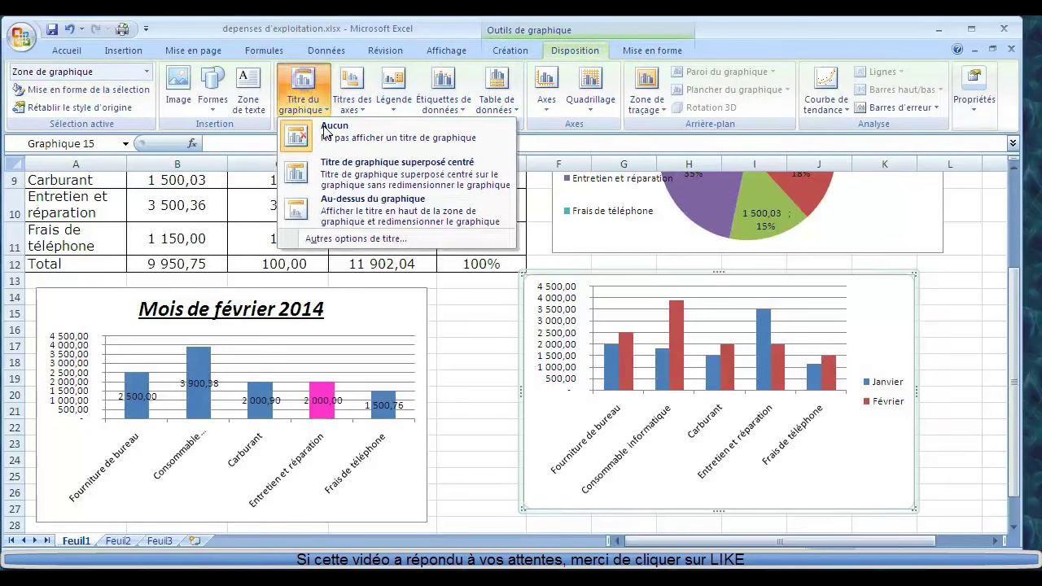
click(325, 165)
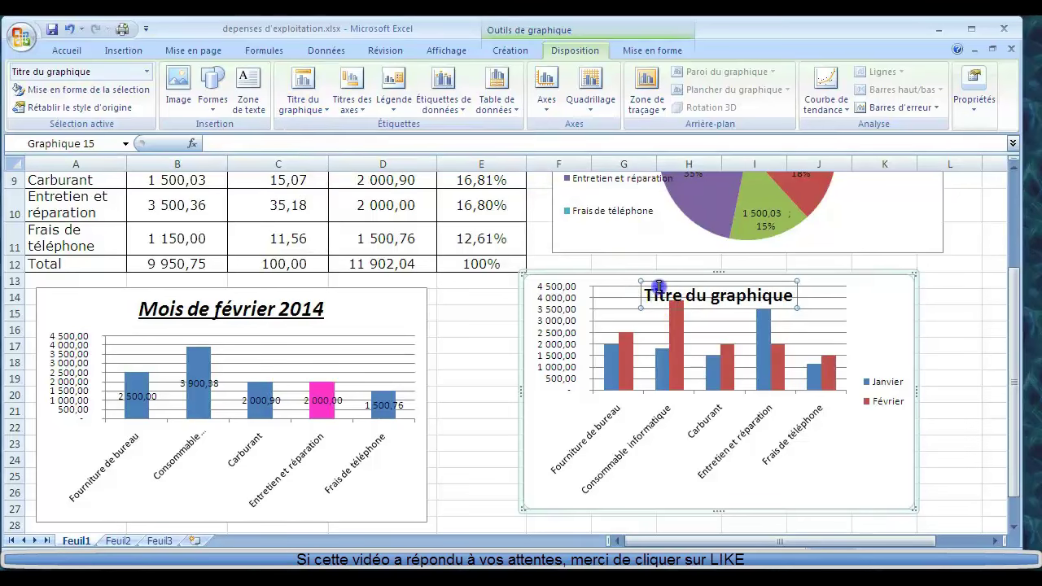
drag(643, 293, 774, 276)
text(D)
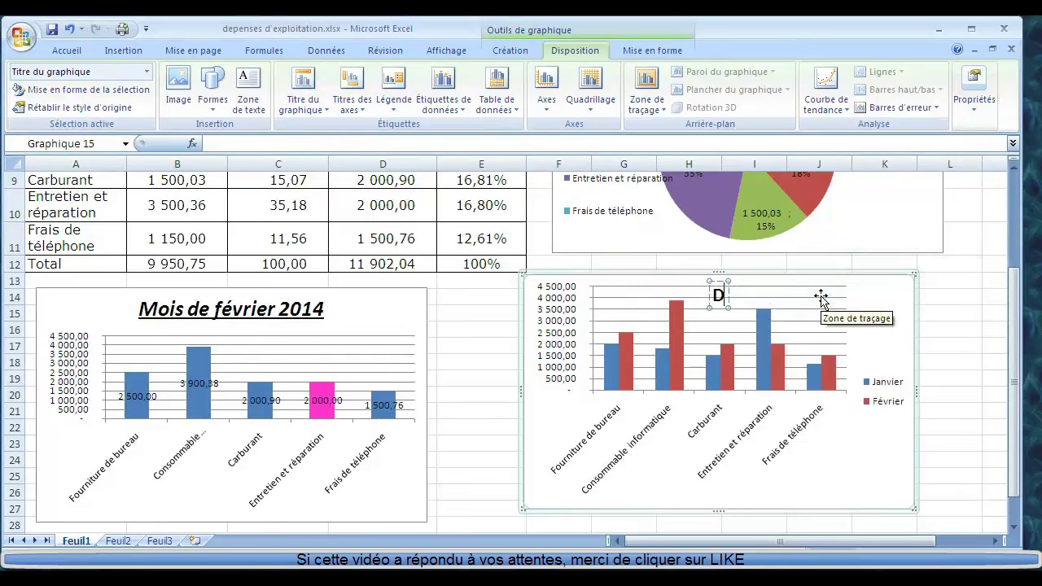
text(épenses d)
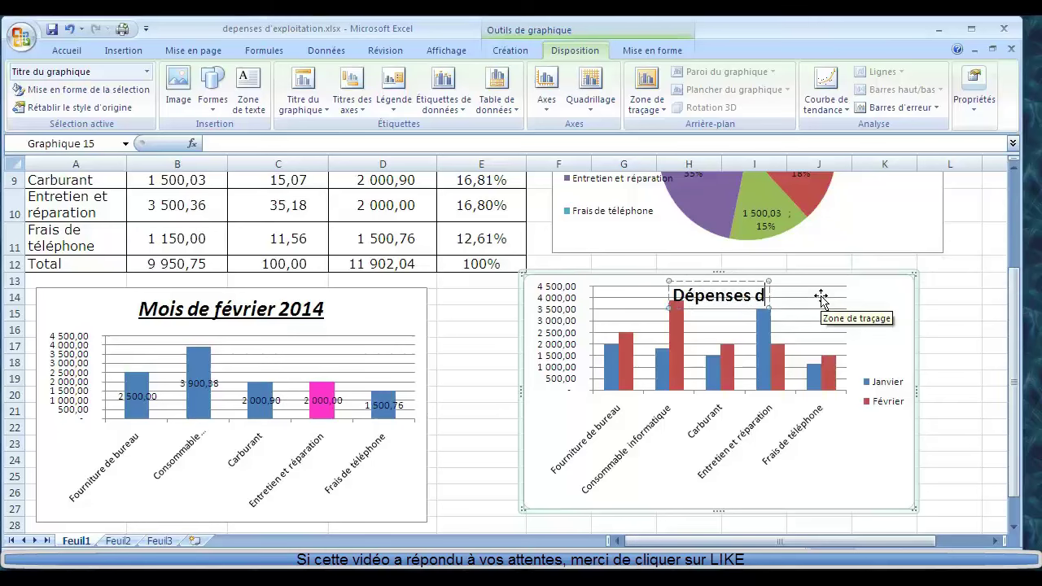
text('exploit)
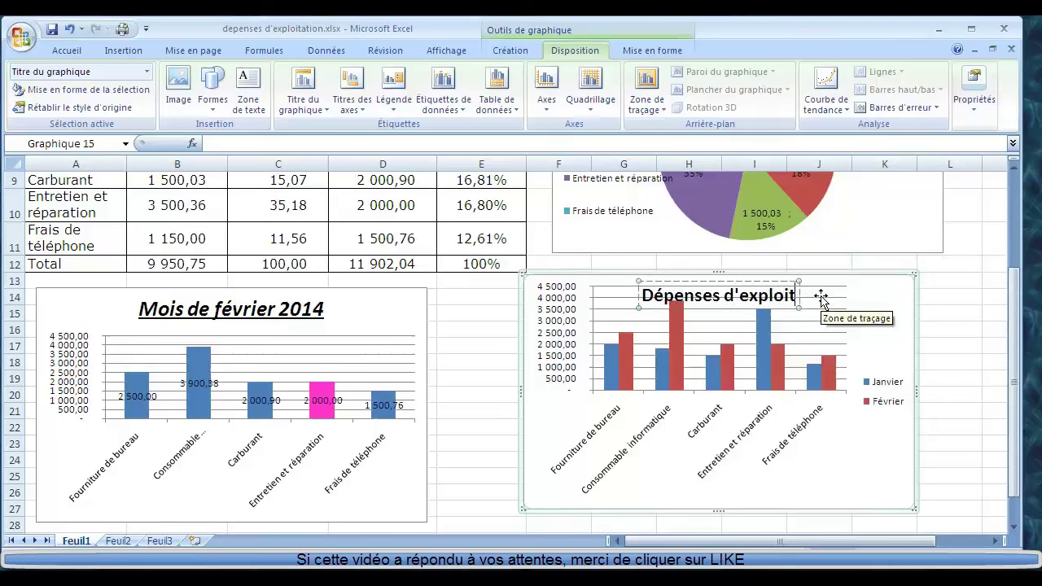
text(ation)
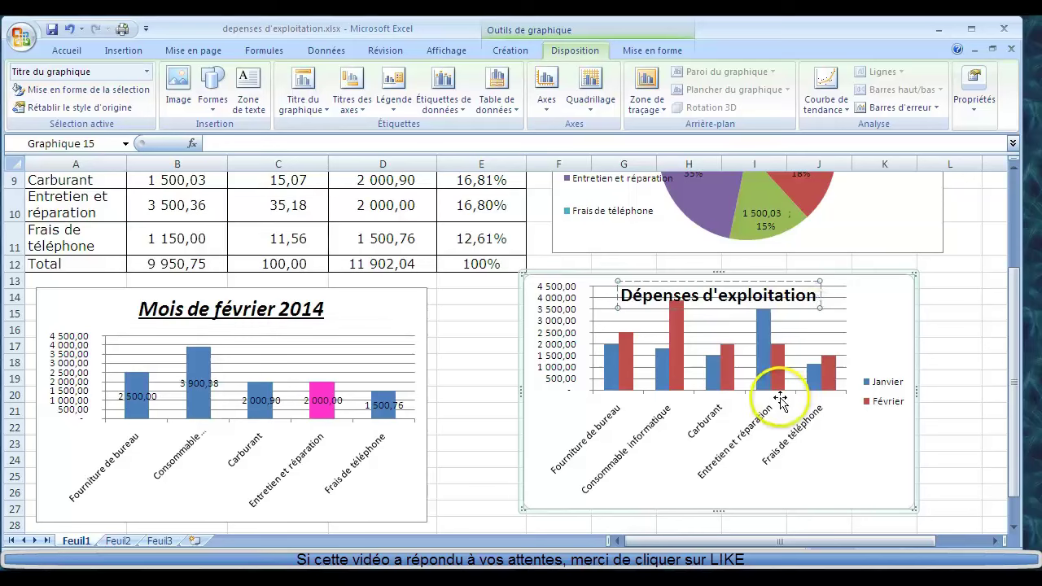
Move the "Dépenses d'exploitation" title to the empty area beneath the chart's category labels
click(810, 309)
drag(863, 467, 854, 498)
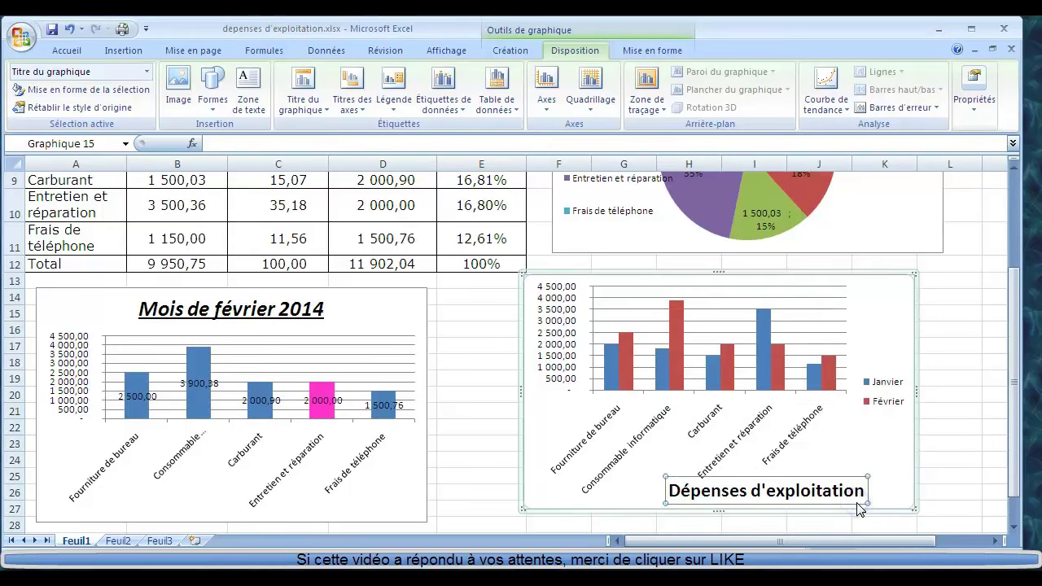
click(847, 477)
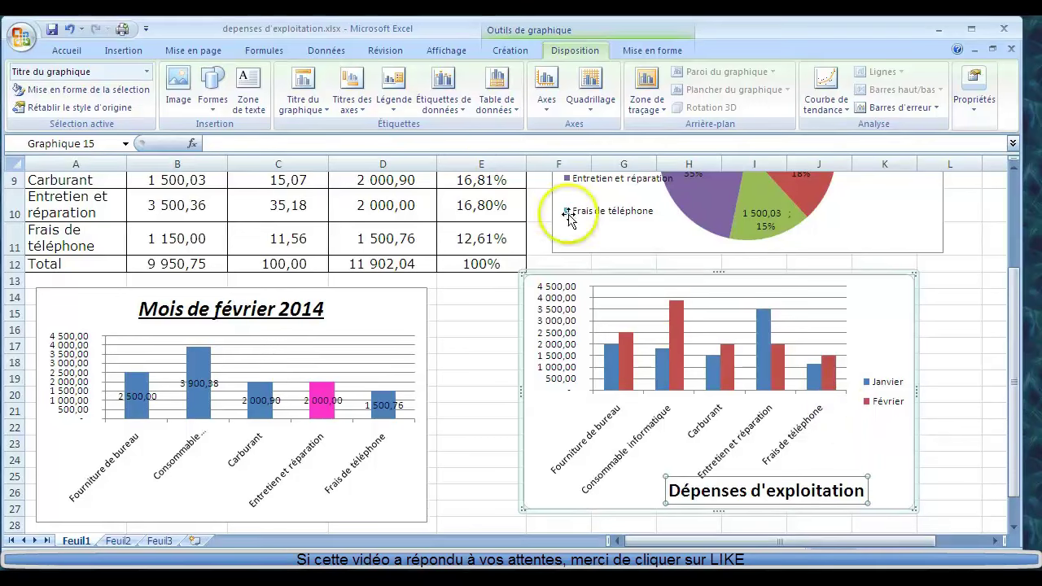
Add the title "Rubriques" below the horizontal axis and move the "Dépenses d'exploitation" title to the top of the chart
click(357, 88)
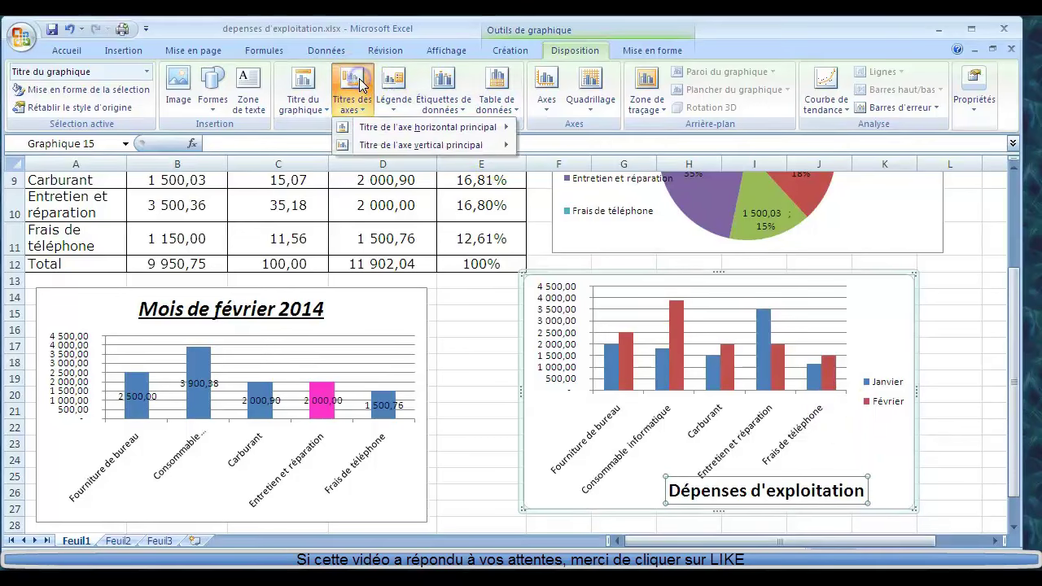
click(376, 130)
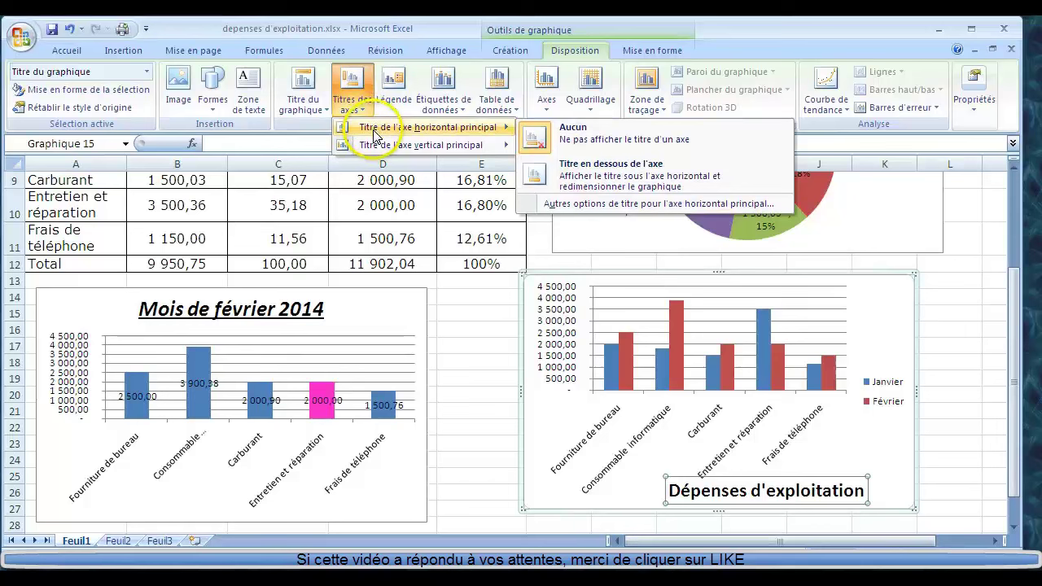
click(558, 171)
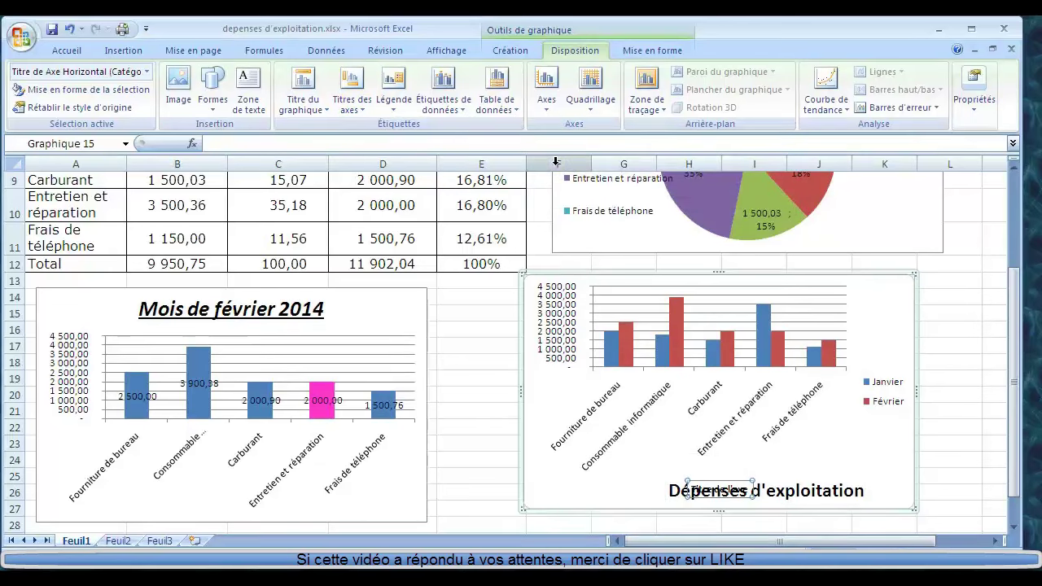
text(Rubri)
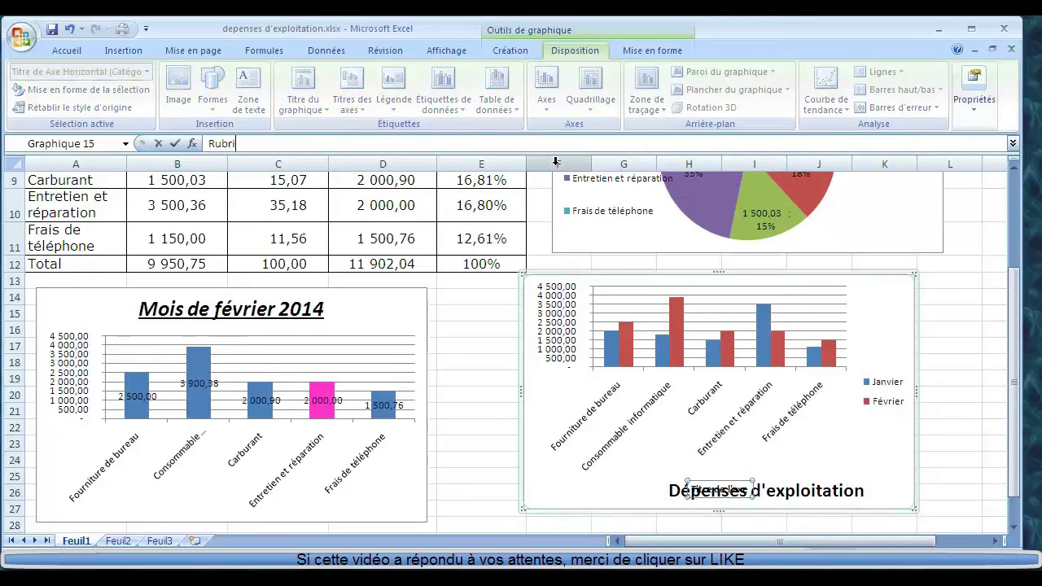
text(ques)
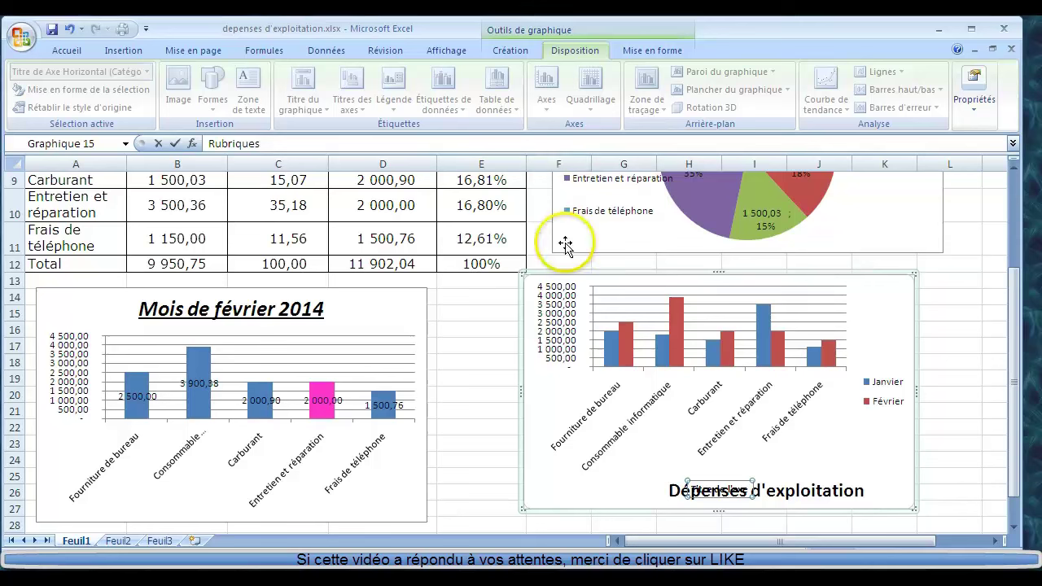
click(762, 489)
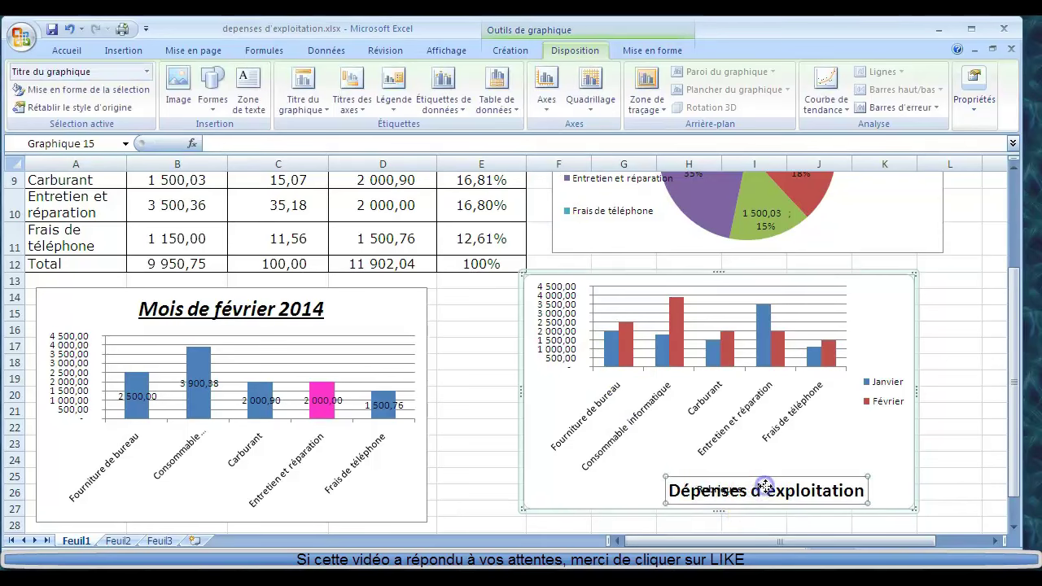
drag(769, 476, 778, 275)
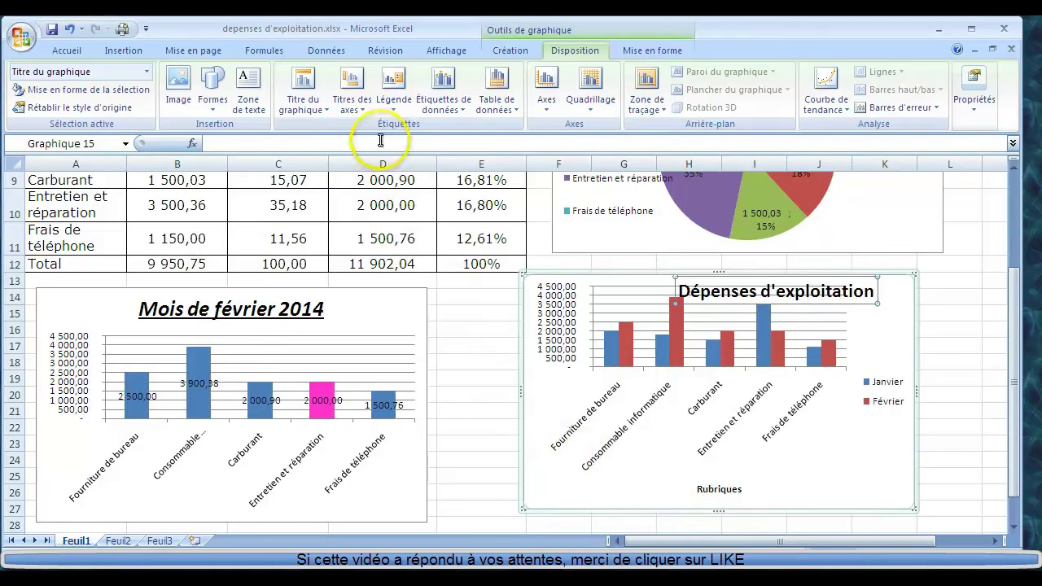
Add a horizontally oriented title reading "en DH" to the vertical axis of the January–February chart
click(351, 79)
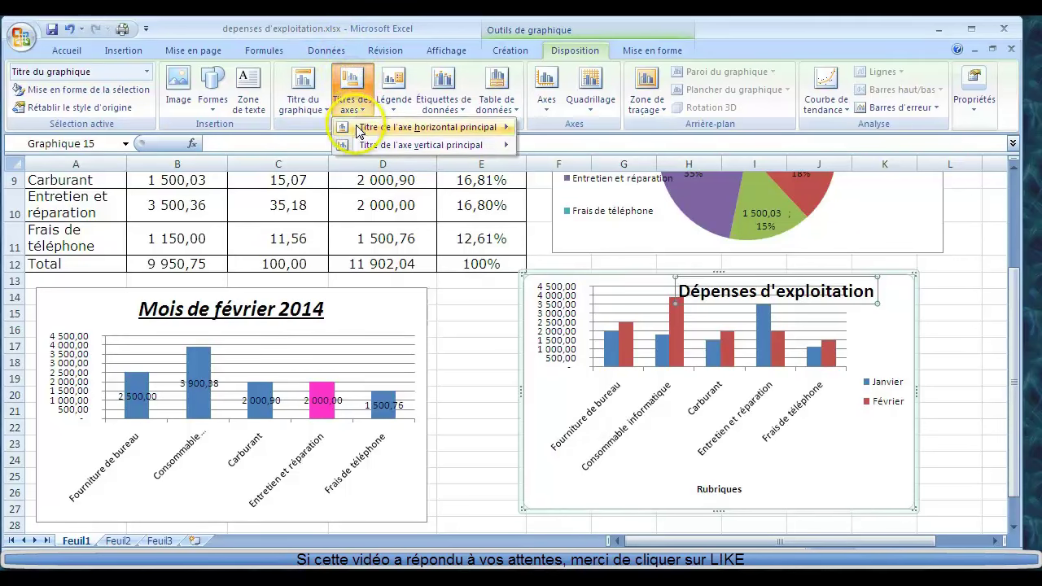
mouse_move(359, 145)
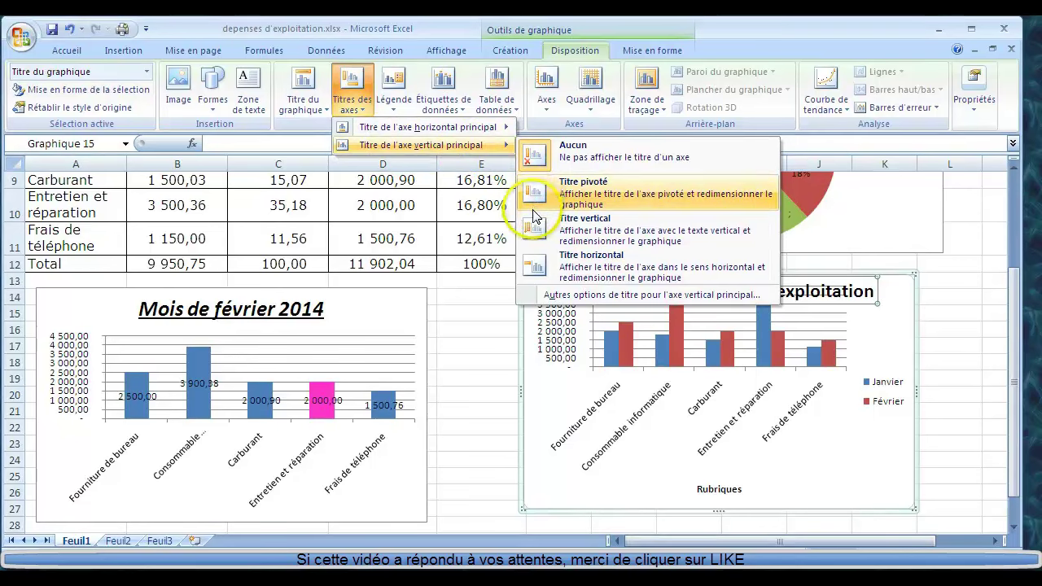
click(535, 269)
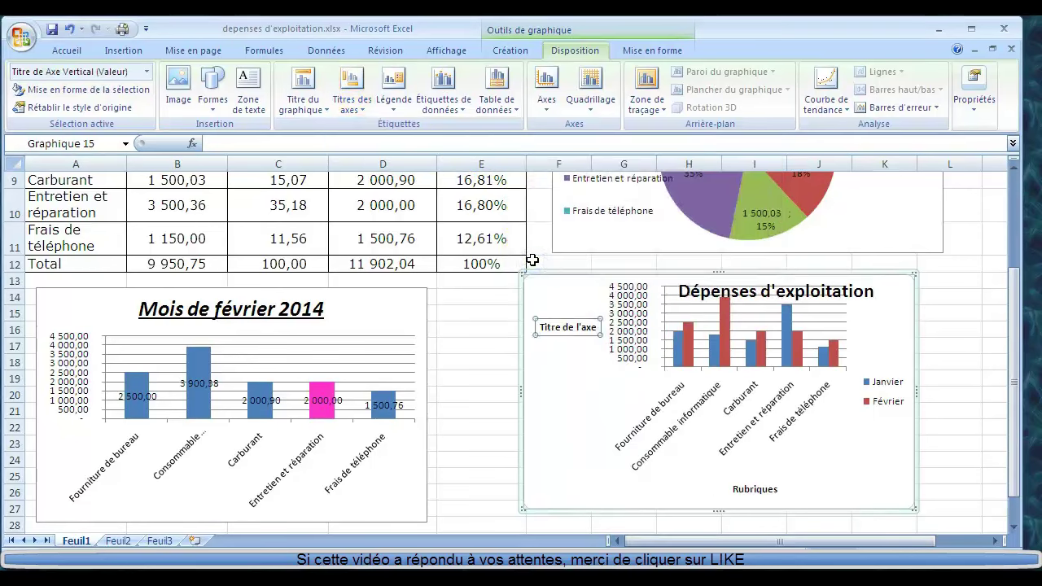
text(en DH)
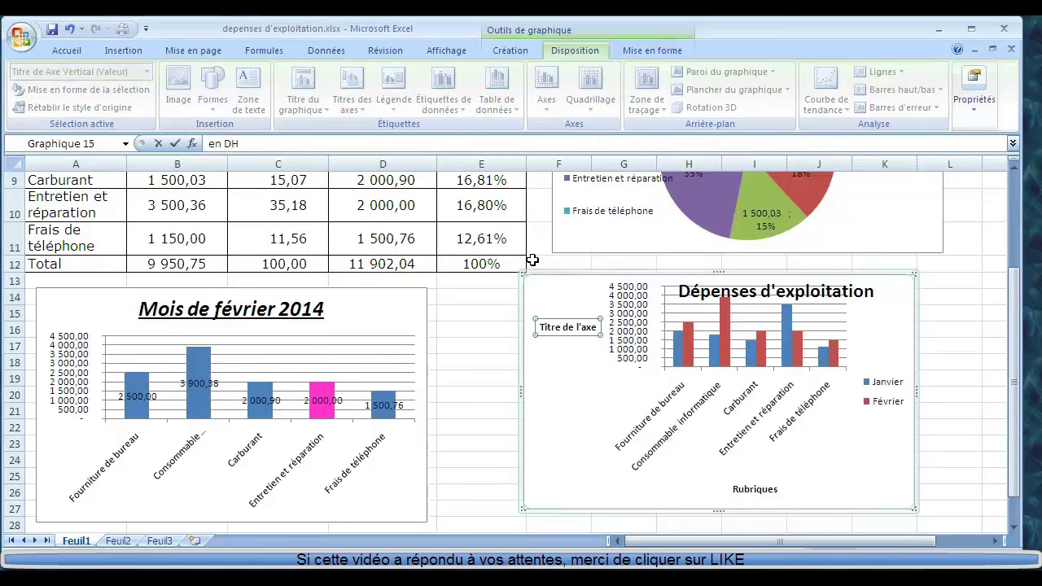
click(550, 325)
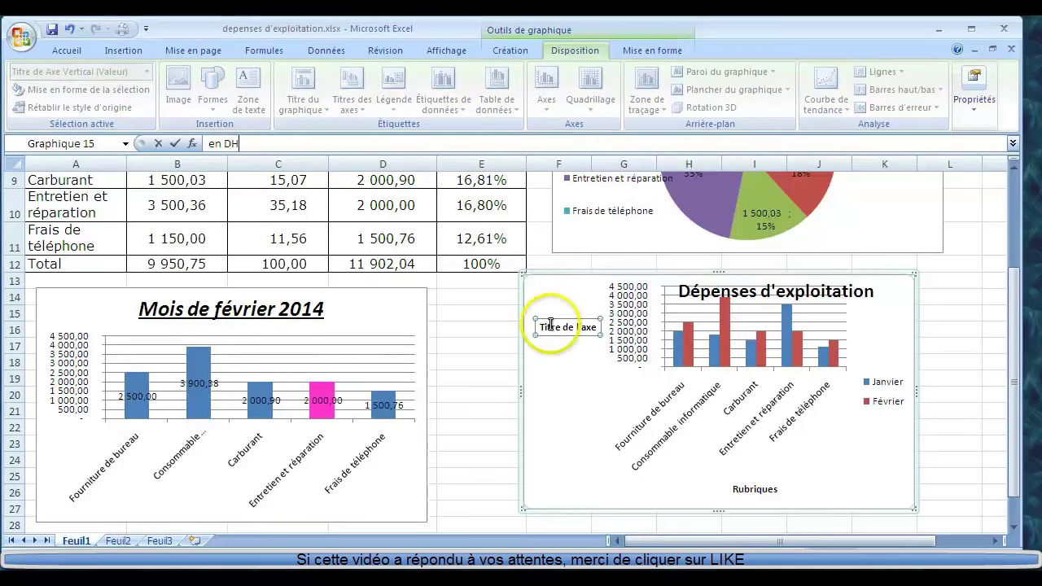
click(491, 359)
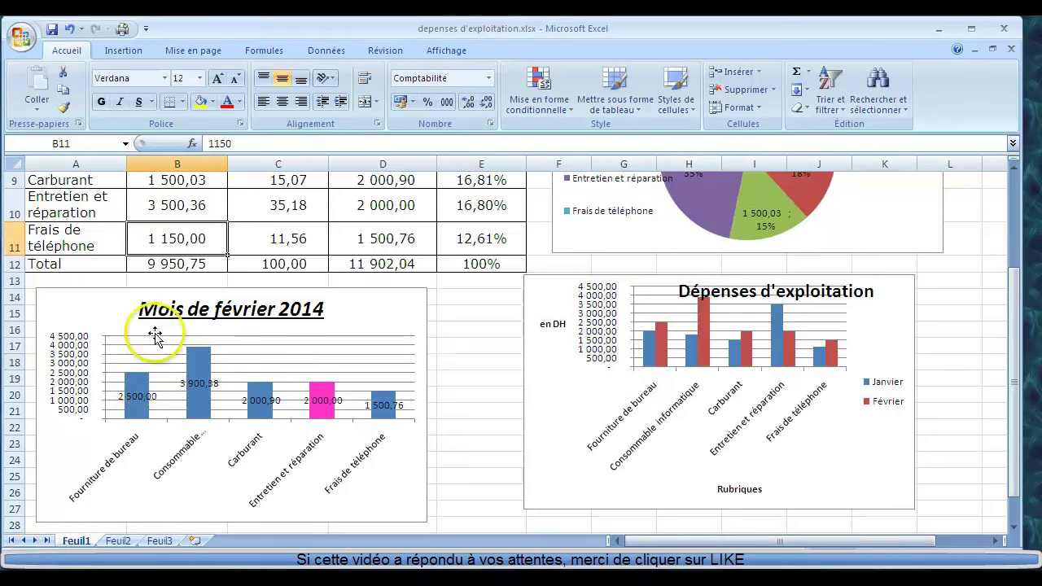
Set the January amount for Frais de téléphone in cell B11 to 4000 and check the January pie chart
click(193, 210)
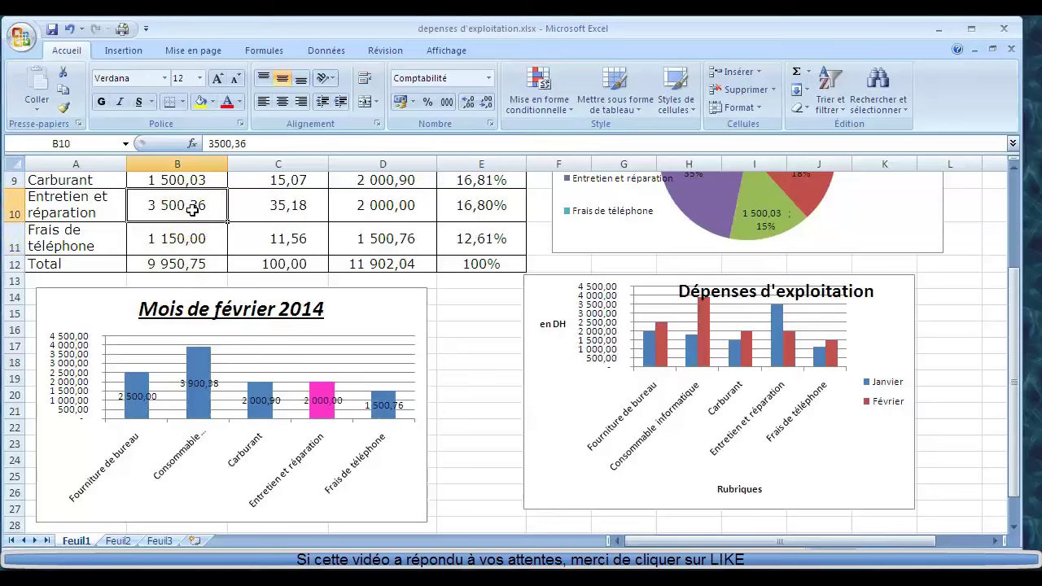
click(185, 239)
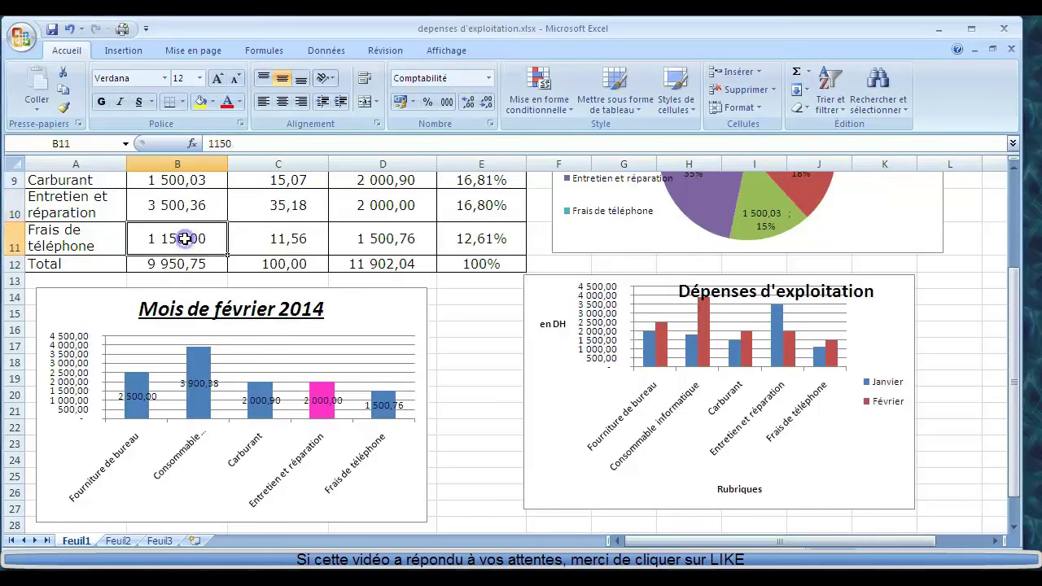
text(4 )
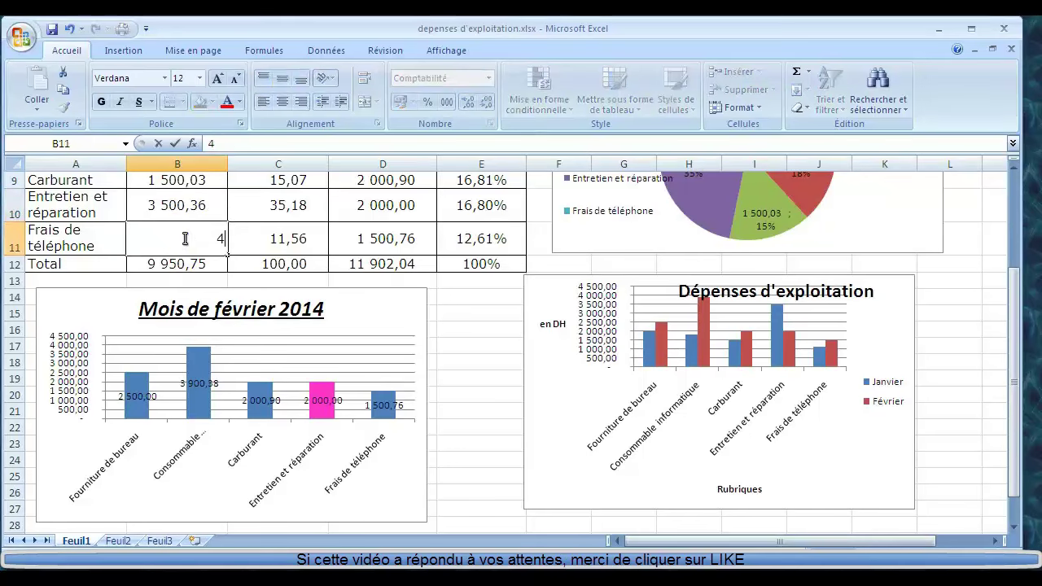
text(000)
key(Return)
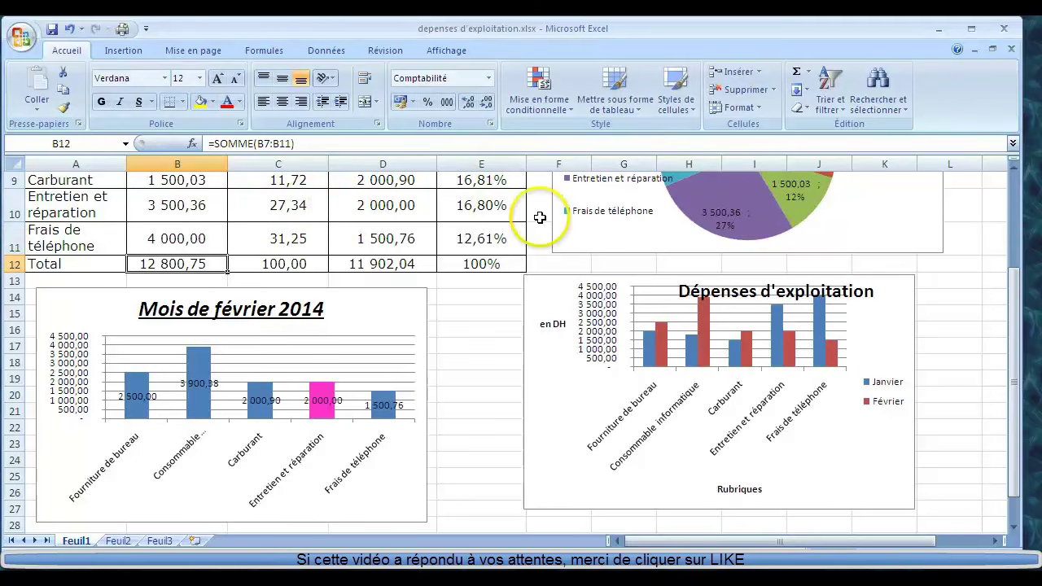
click(1014, 168)
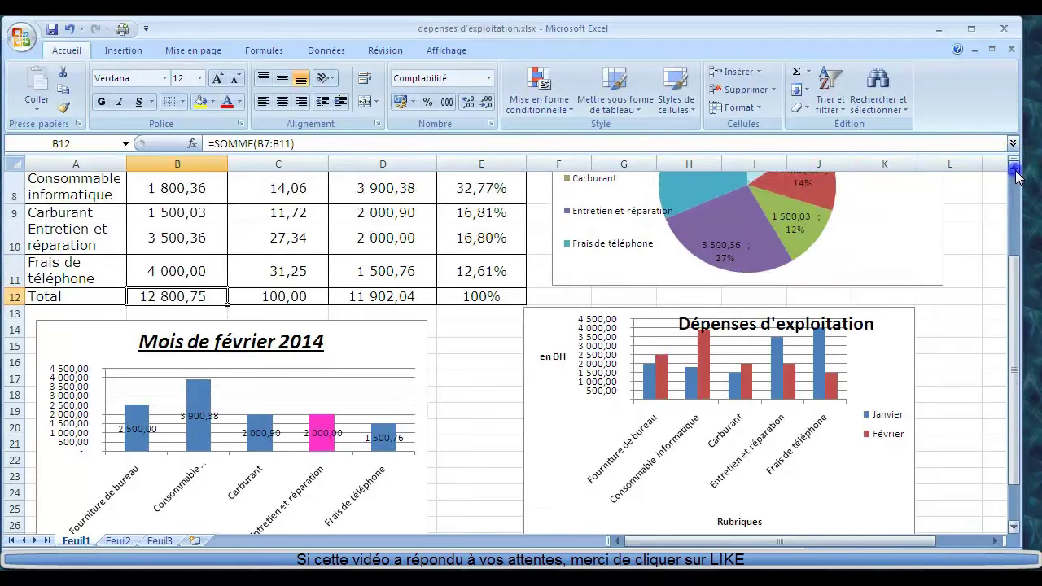
click(1014, 167)
click(1014, 168)
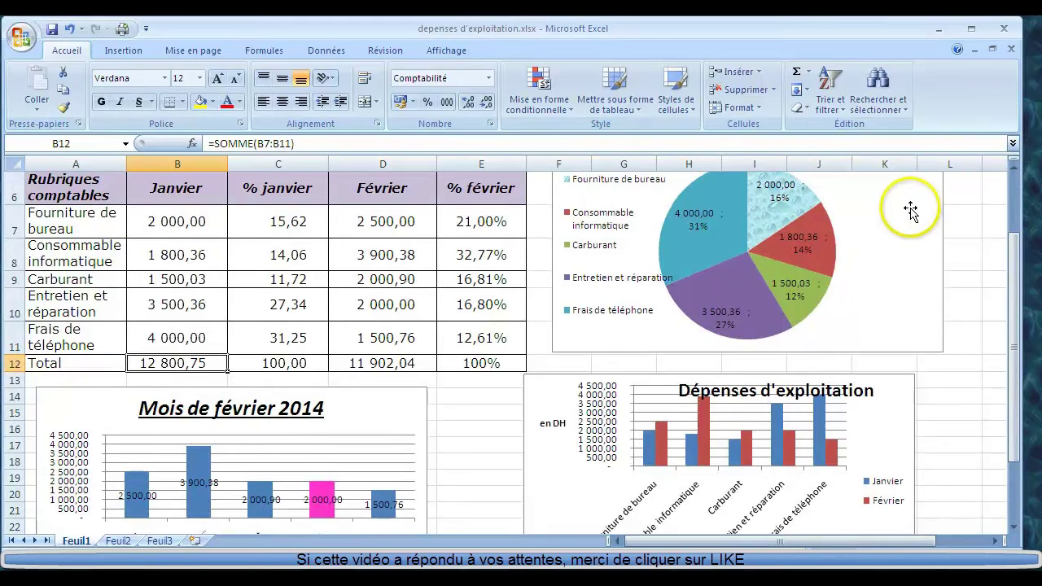